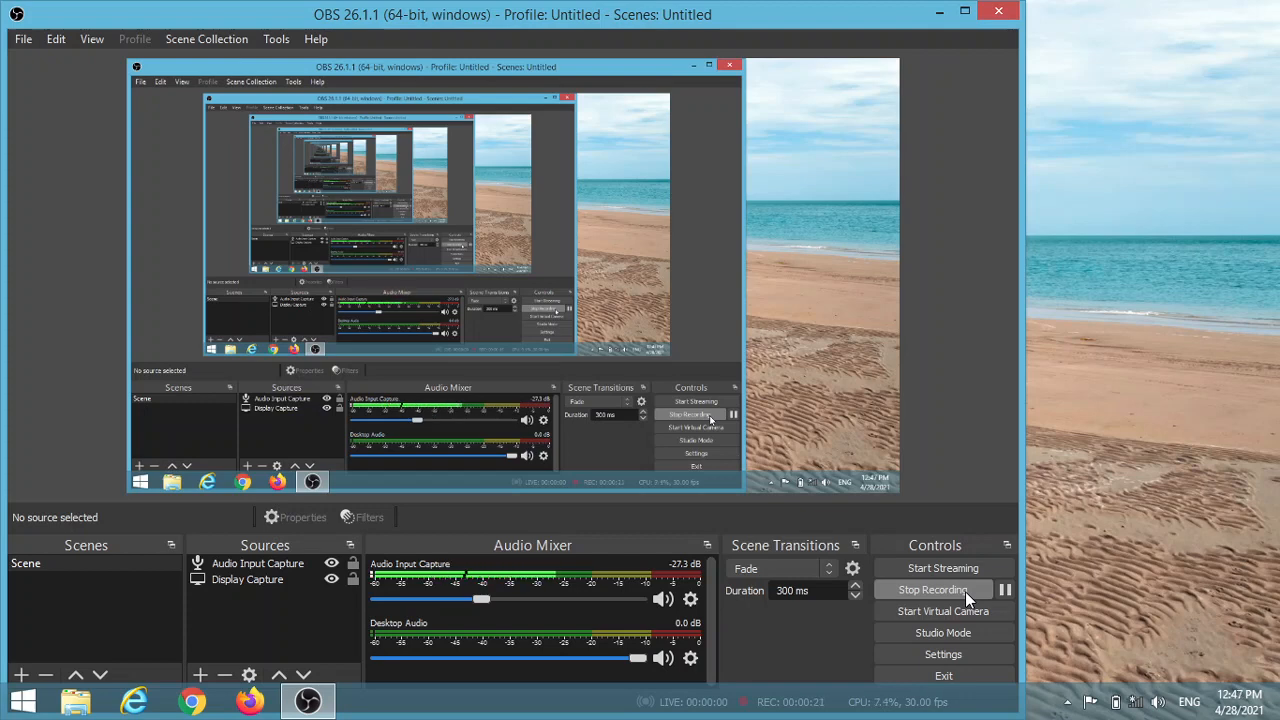
- Minimize the recording software window, search the computer for WordPad and launch it
click(940, 14)
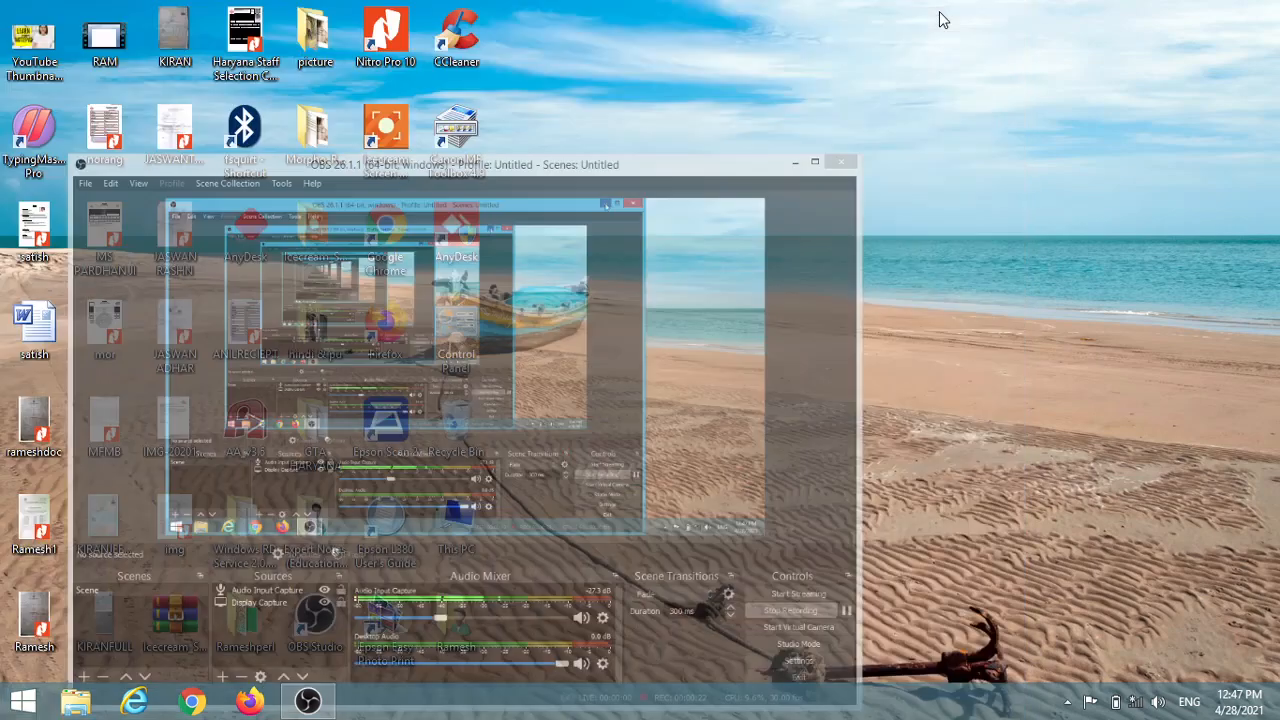
mouse_move(1277, 42)
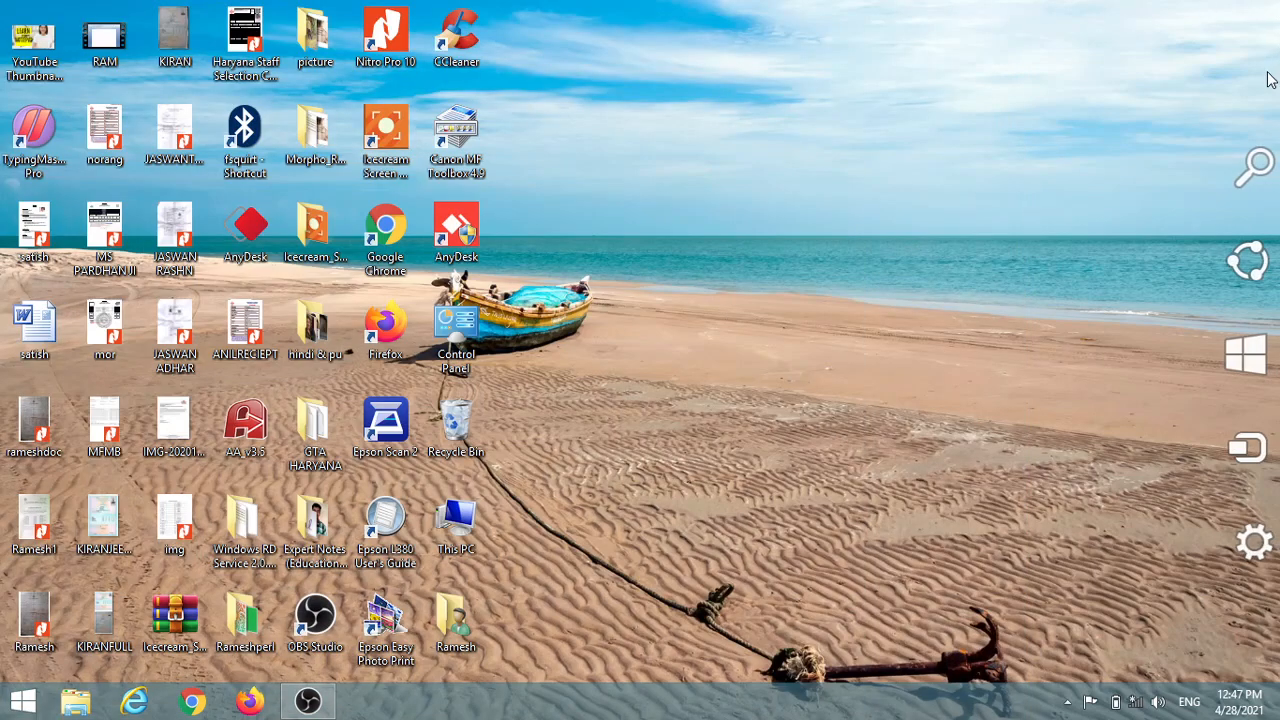
click(1250, 170)
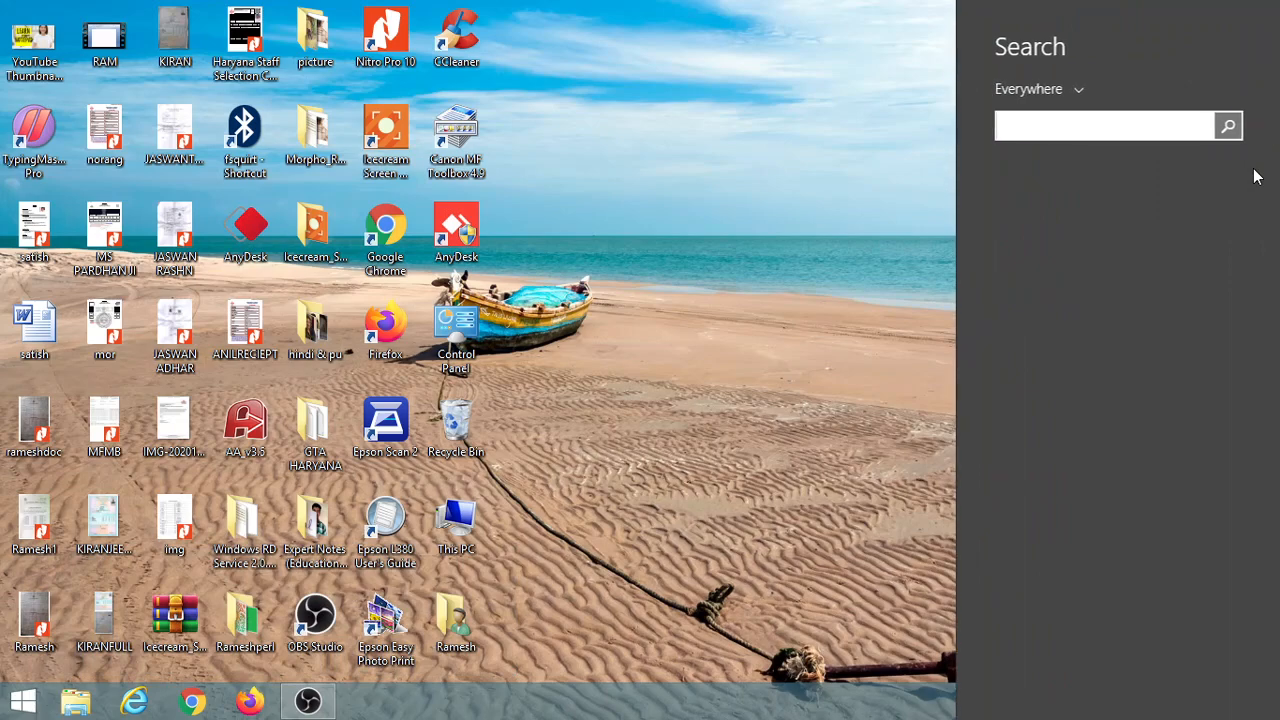
text(WORPAD)
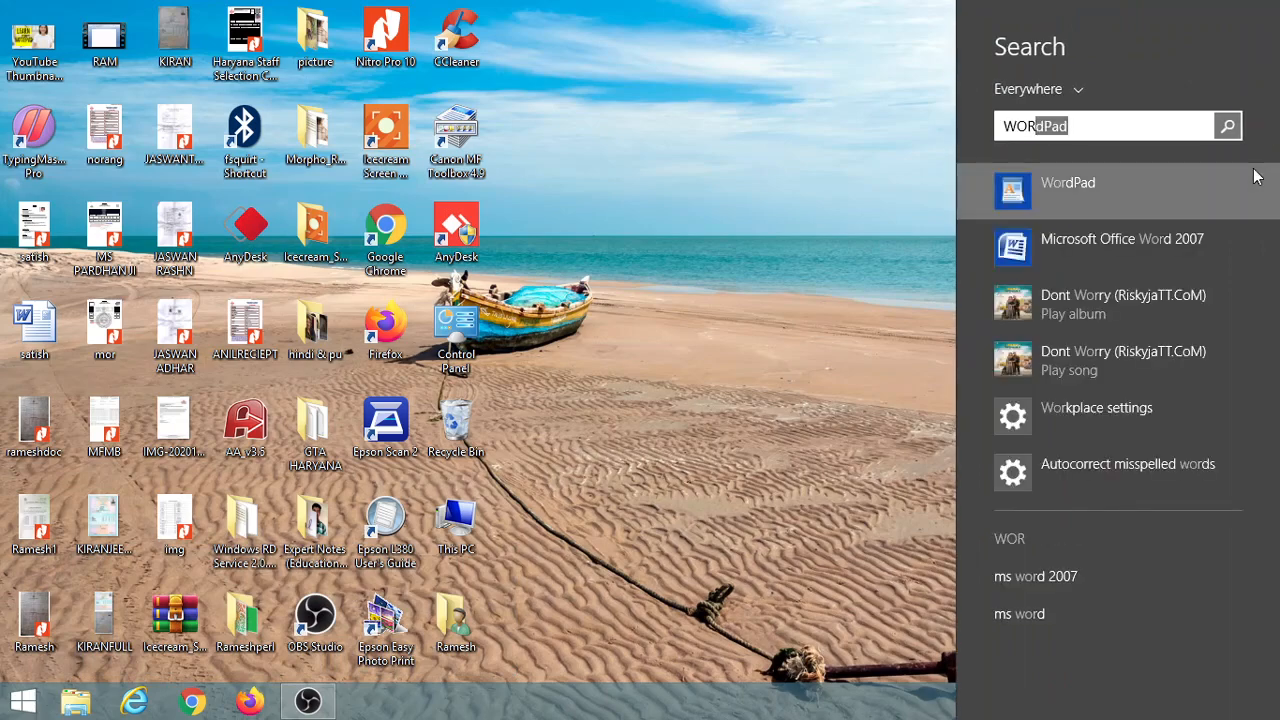
key(BackSpace)
key(BackSpace)
key(BackSpace)
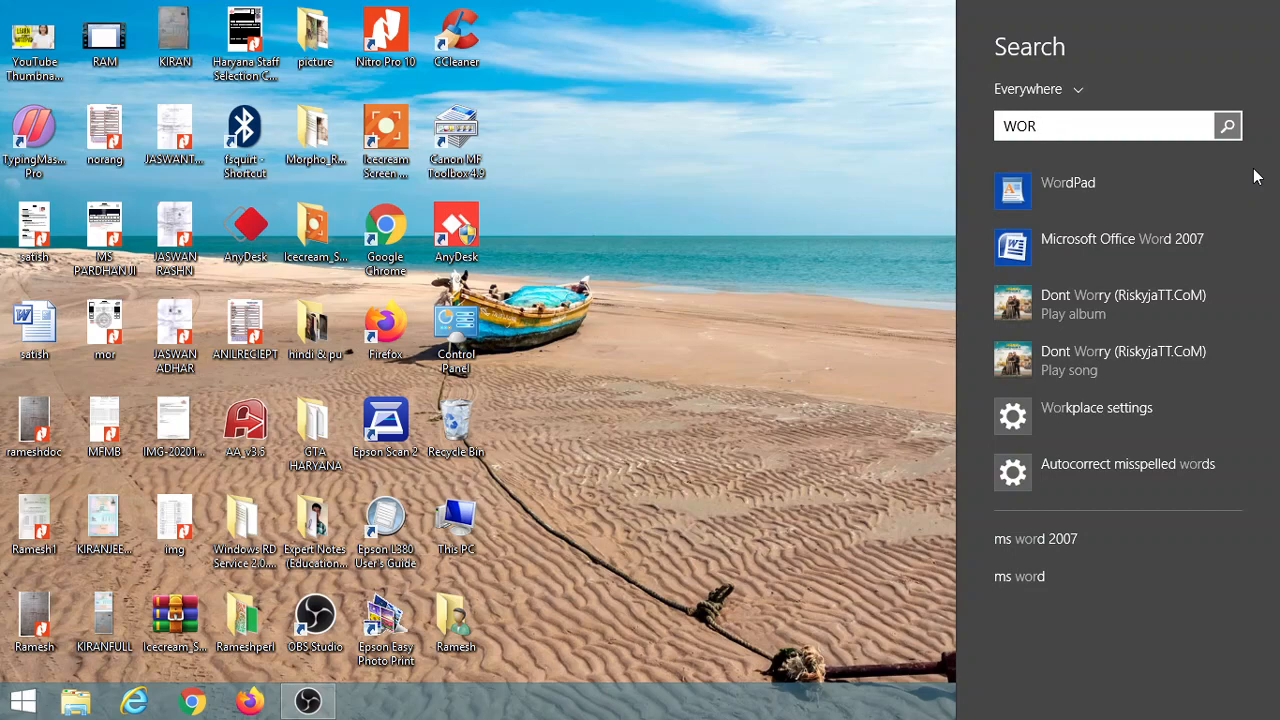
click(1089, 193)
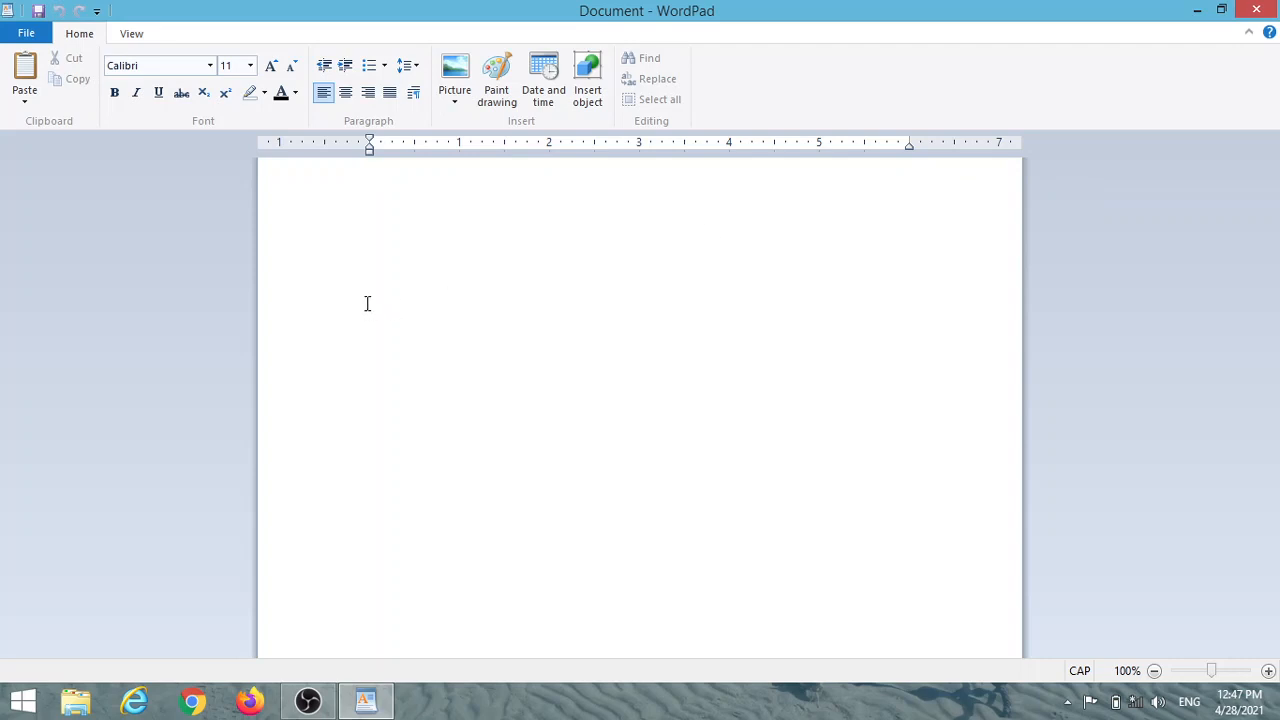
- Set the font size of the blank document to 20
text(r)
key(BackSpace)
click(249, 66)
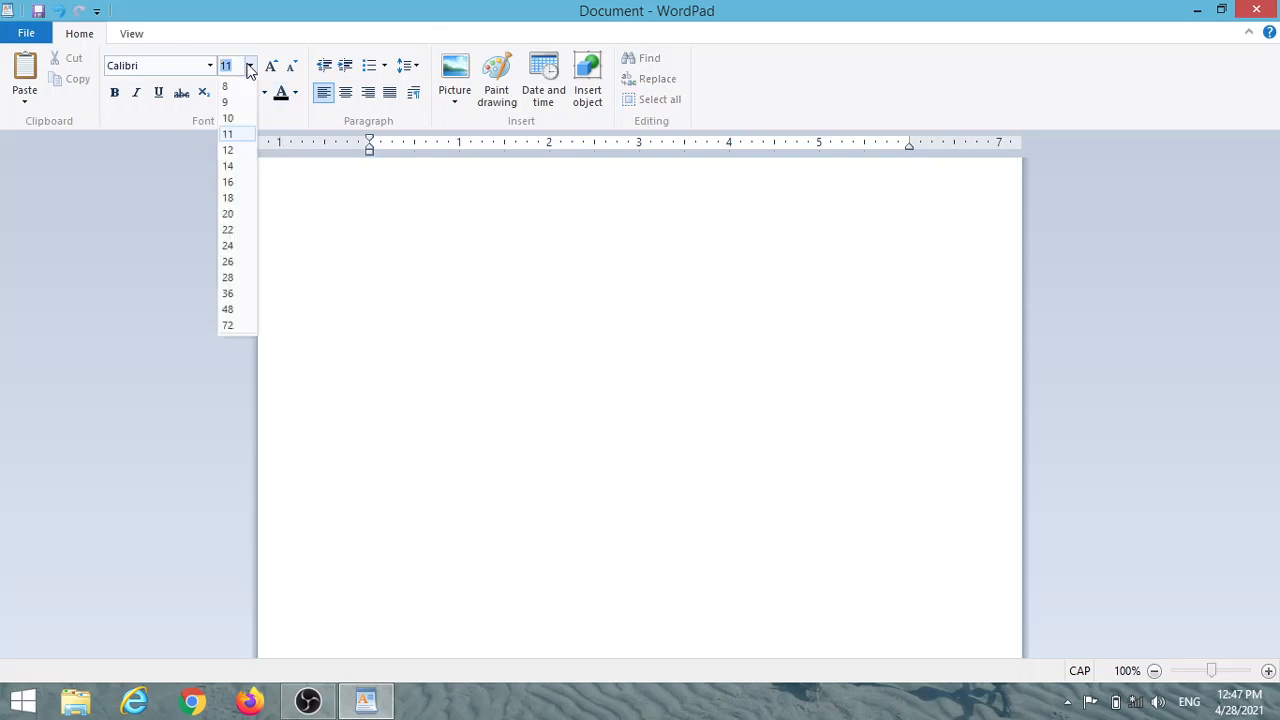
click(230, 214)
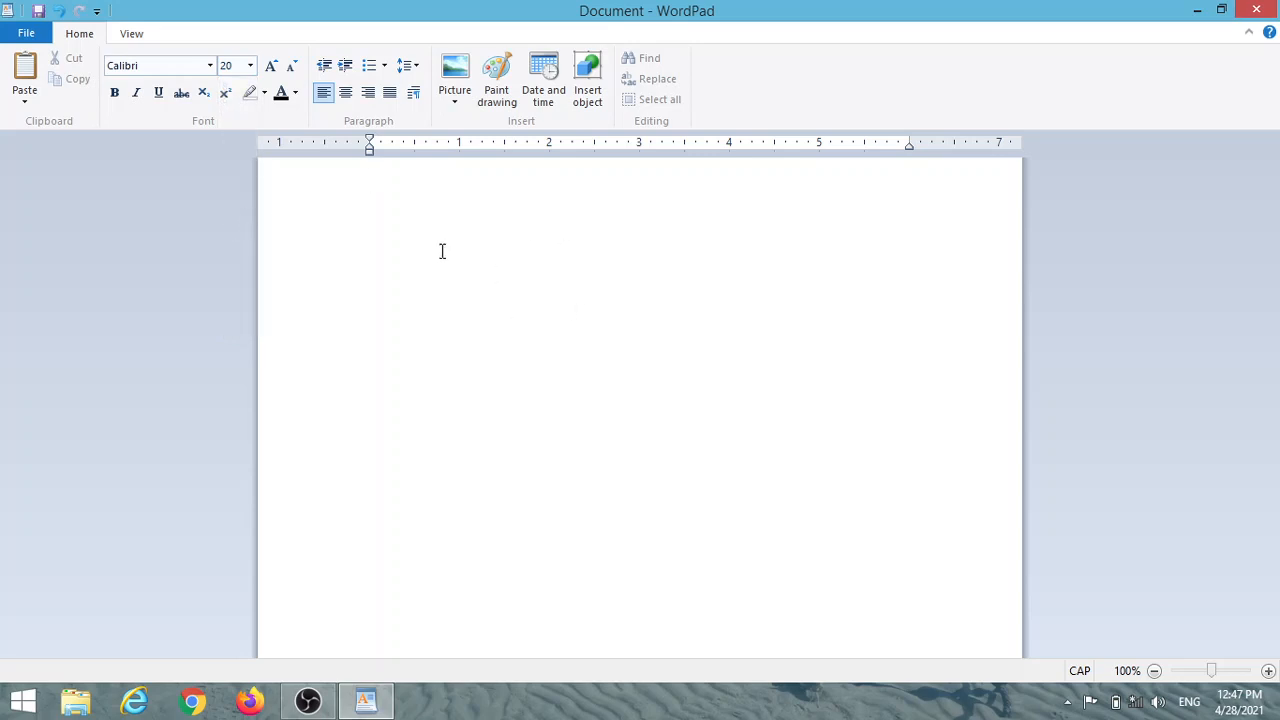
- Write a first line made of a capitalised first name followed by "is a fine singer", and start a new line
text(r)
key(BackSpace)
key(Caps_Lock)
text(Ram is a )
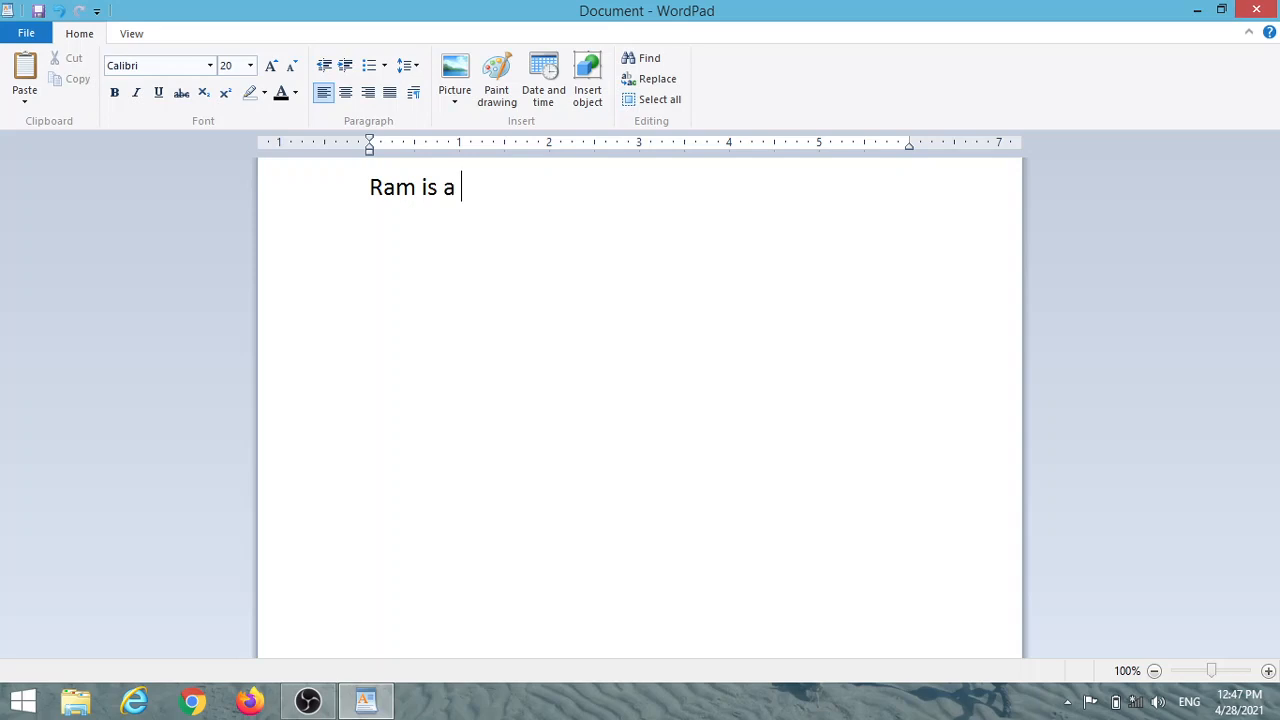
text(fine singh)
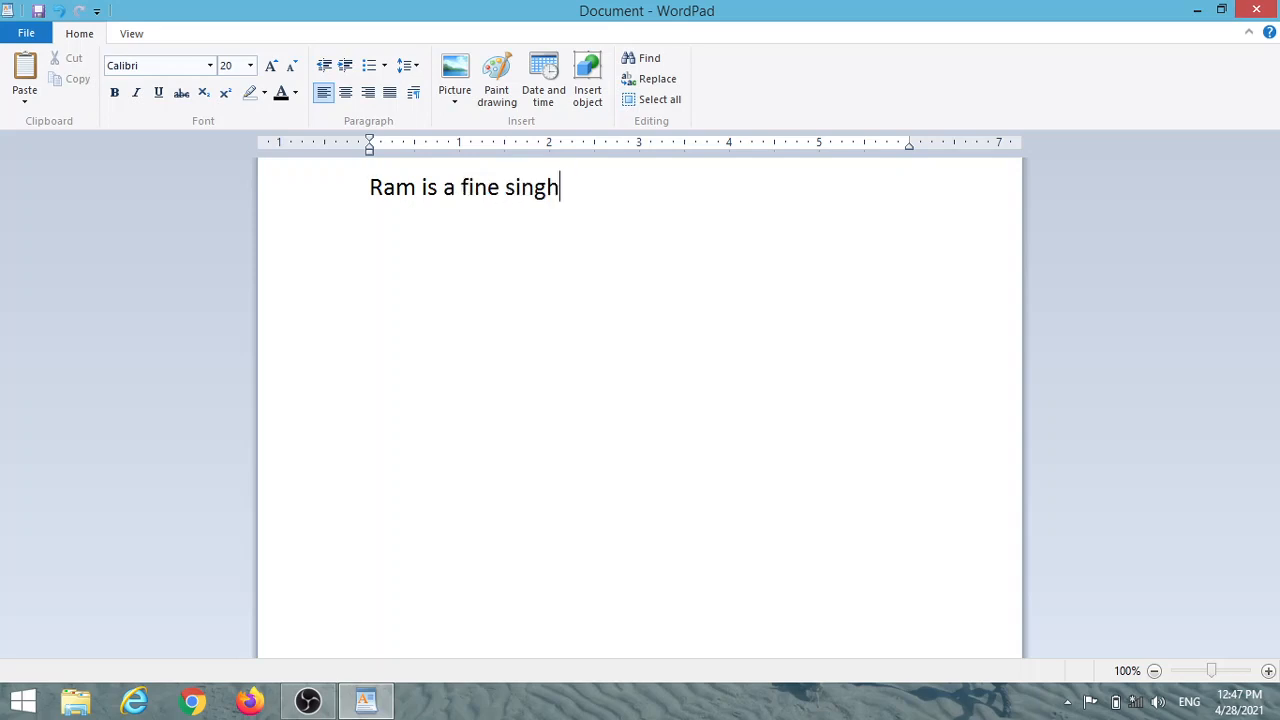
key(BackSpace)
text(er)
key(Return)
- Write "she is a nice lady." as the second line and start a new line
text(she is a)
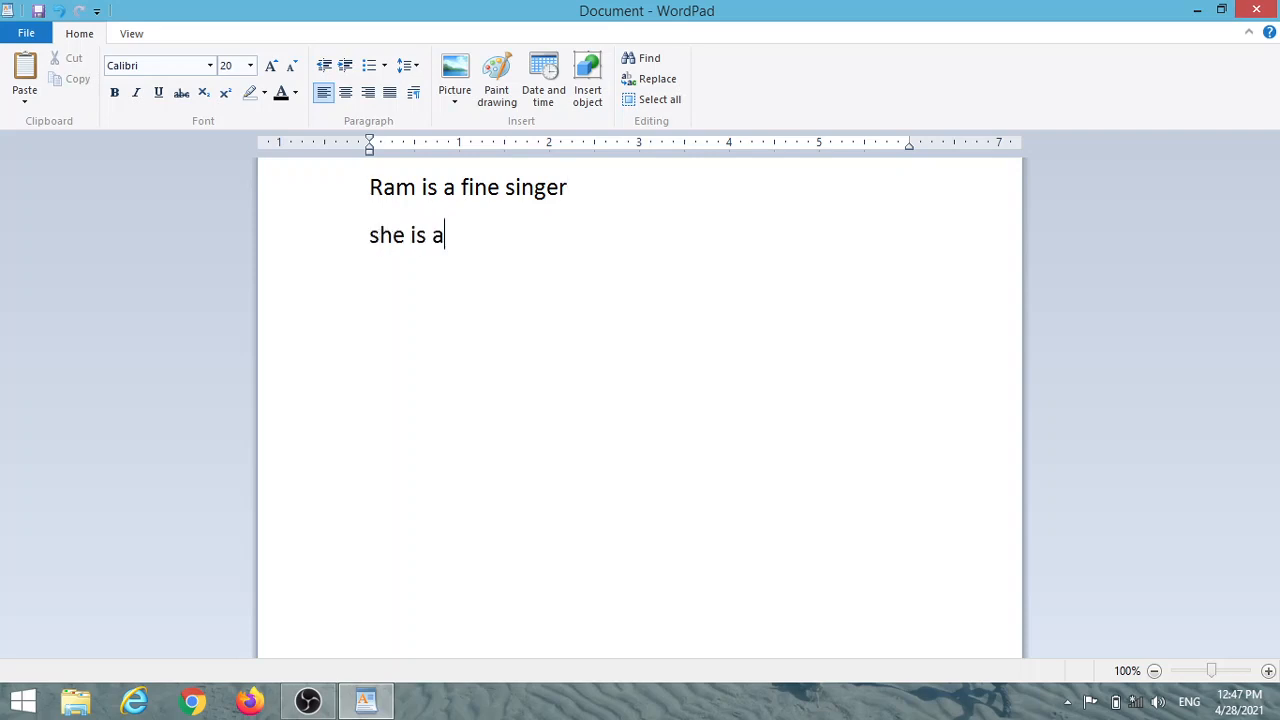
text( nice lady)
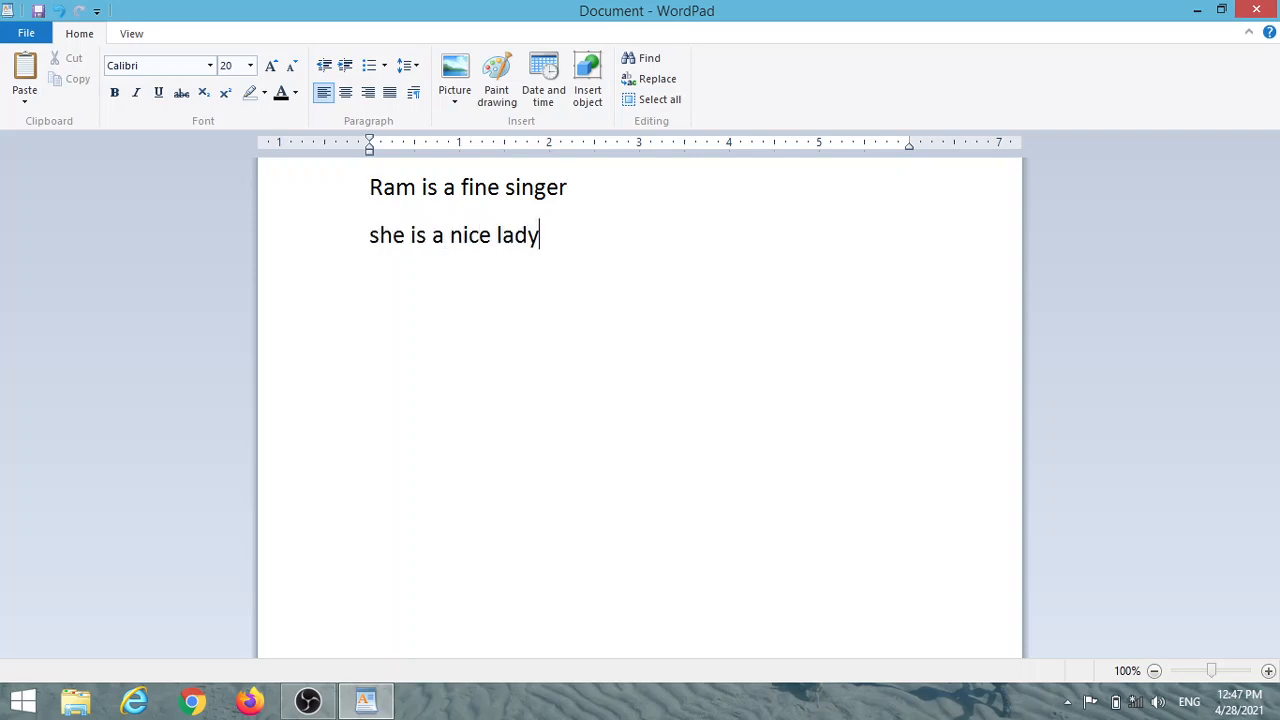
text(.)
key(Return)
- Write "she is going to delhi tomorrow" as the third line
text(she is going )
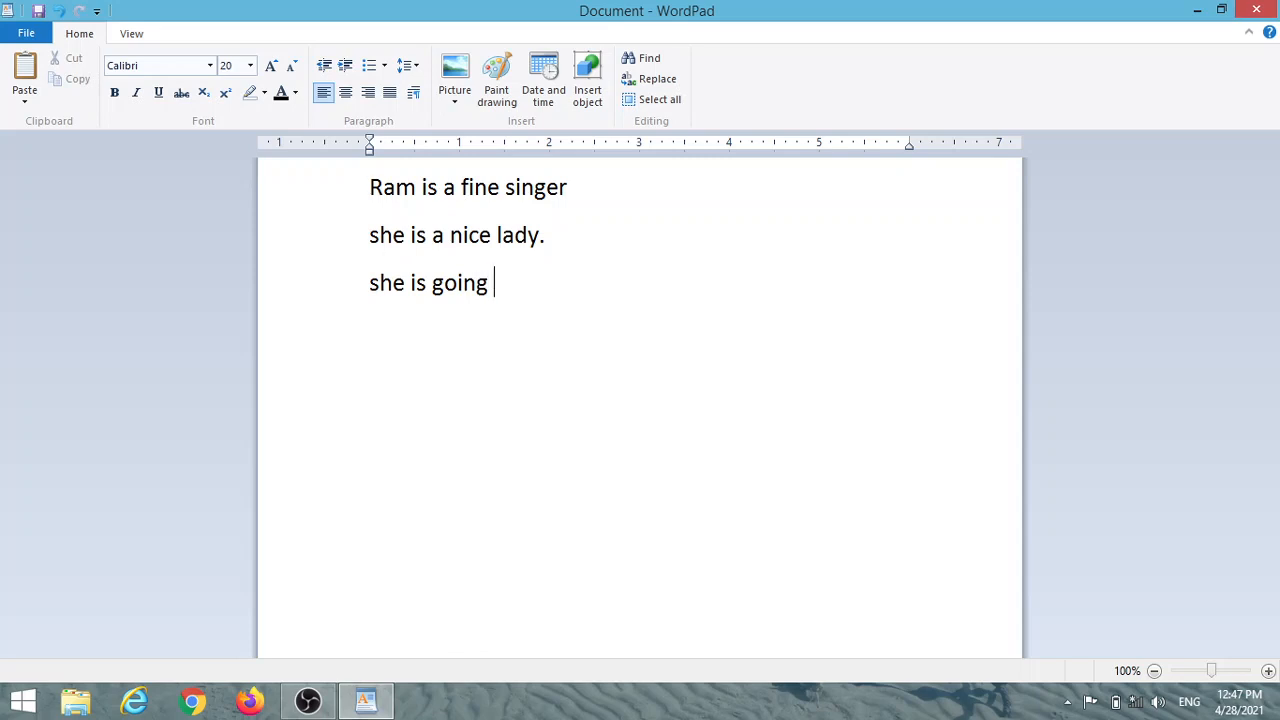
text(to delhi)
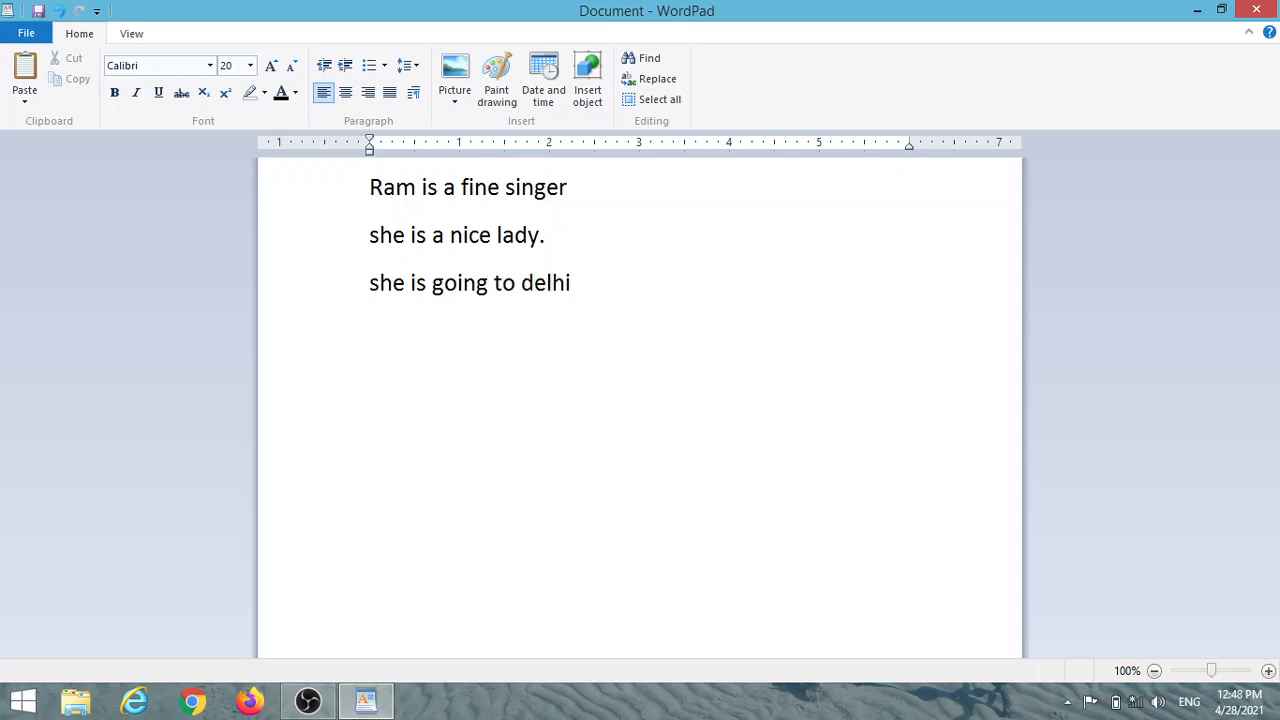
text( tomirro)
key(BackSpace)
key(BackSpace)
key(BackSpace)
key(BackSpace)
text(orrow)
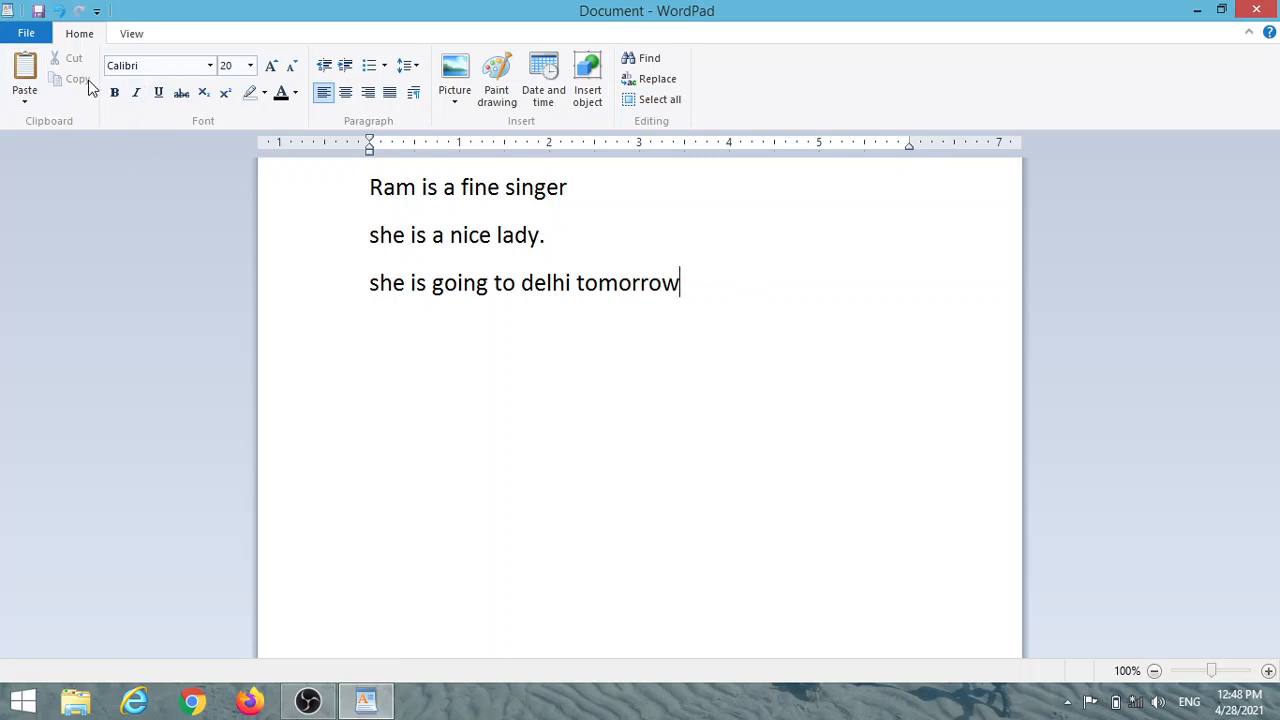
- Start saving the document and enter "my first wordfile" as its file name
click(26, 36)
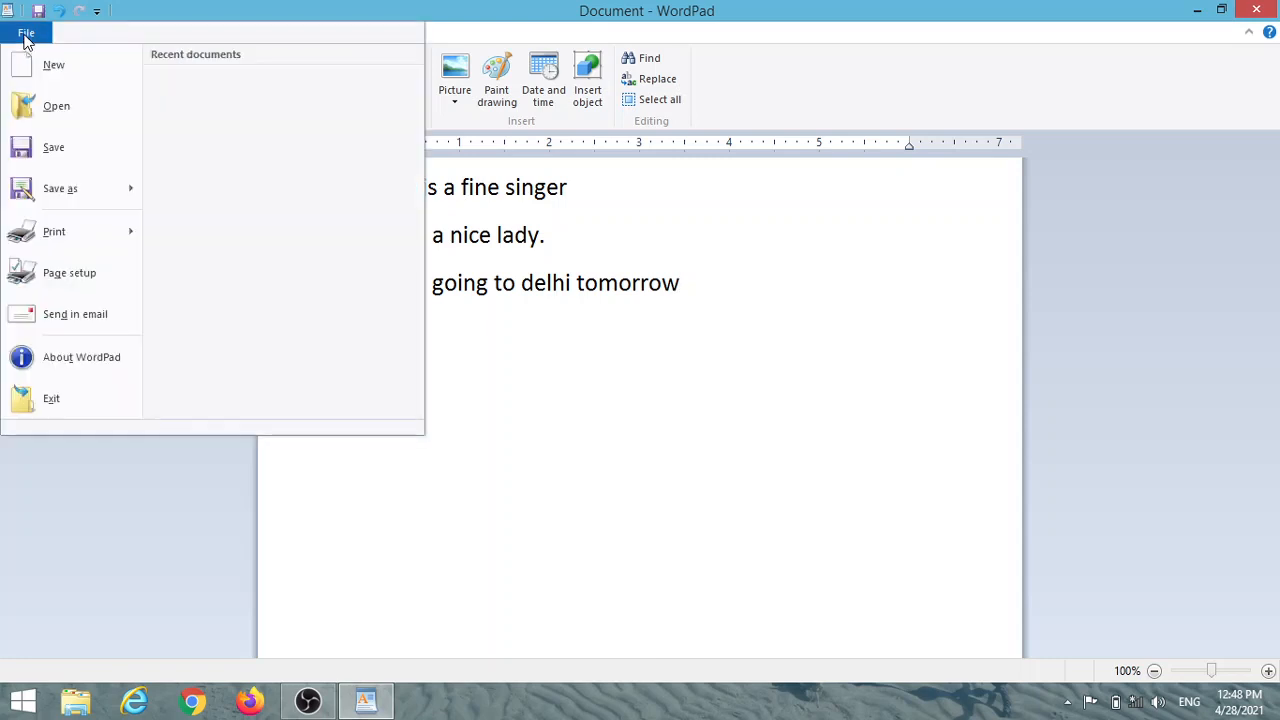
click(77, 152)
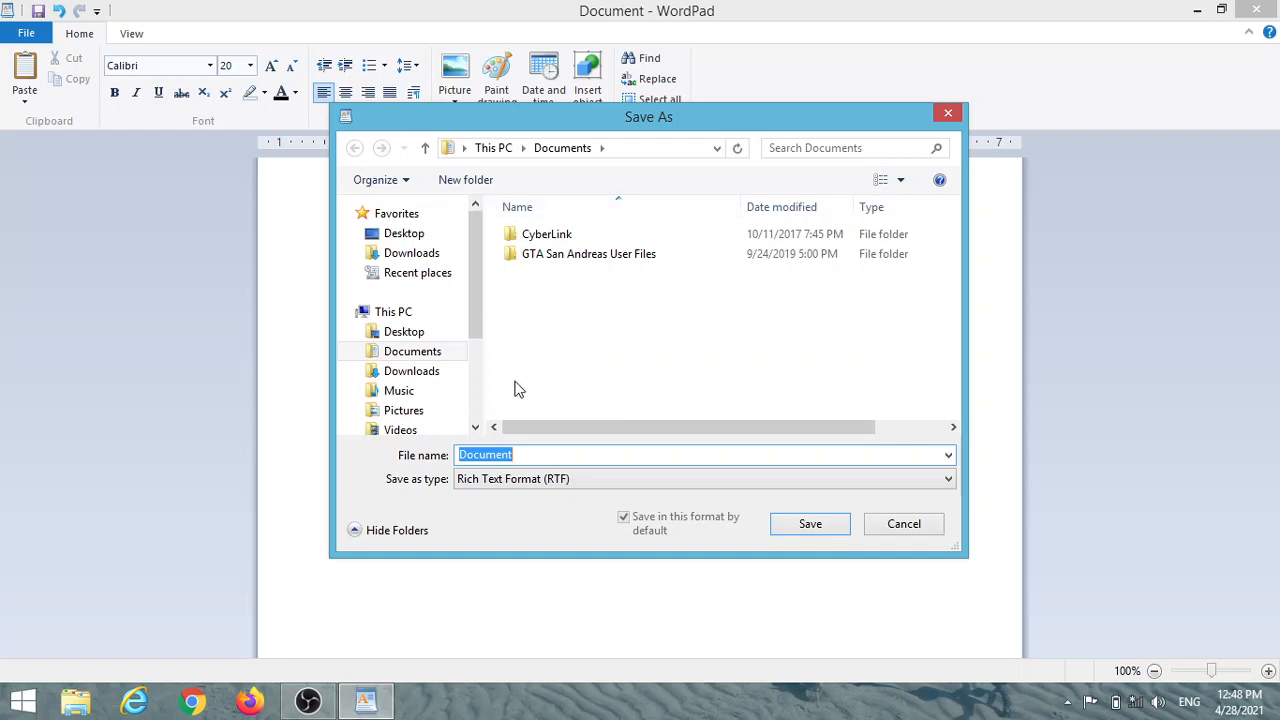
click(530, 454)
key(BackSpace)
key(BackSpace)
key(BackSpace)
key(BackSpace)
key(BackSpace)
key(BackSpace)
key(BackSpace)
key(BackSpace)
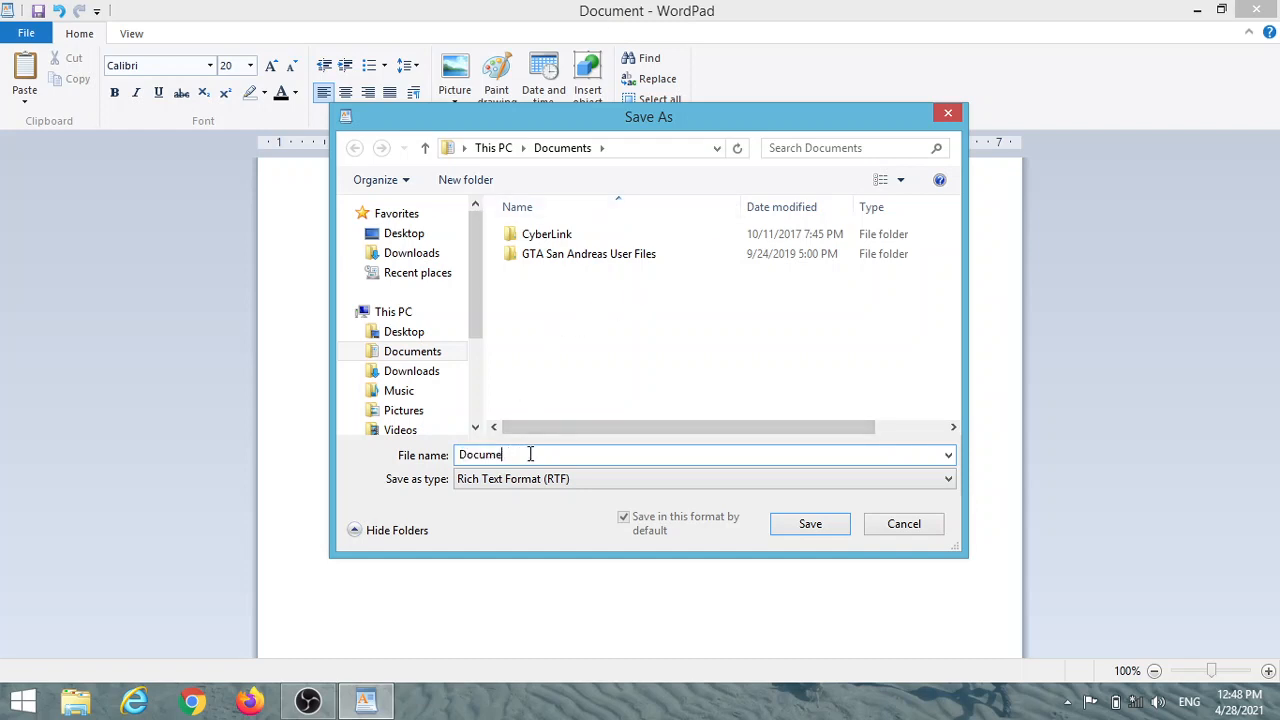
text(my fist)
key(BackSpace)
key(BackSpace)
text(rst wordfile)
- Choose the Indu folder on Local Disk (F:) and save the document there in Rich Text Format
drag(472, 314, 475, 382)
click(448, 383)
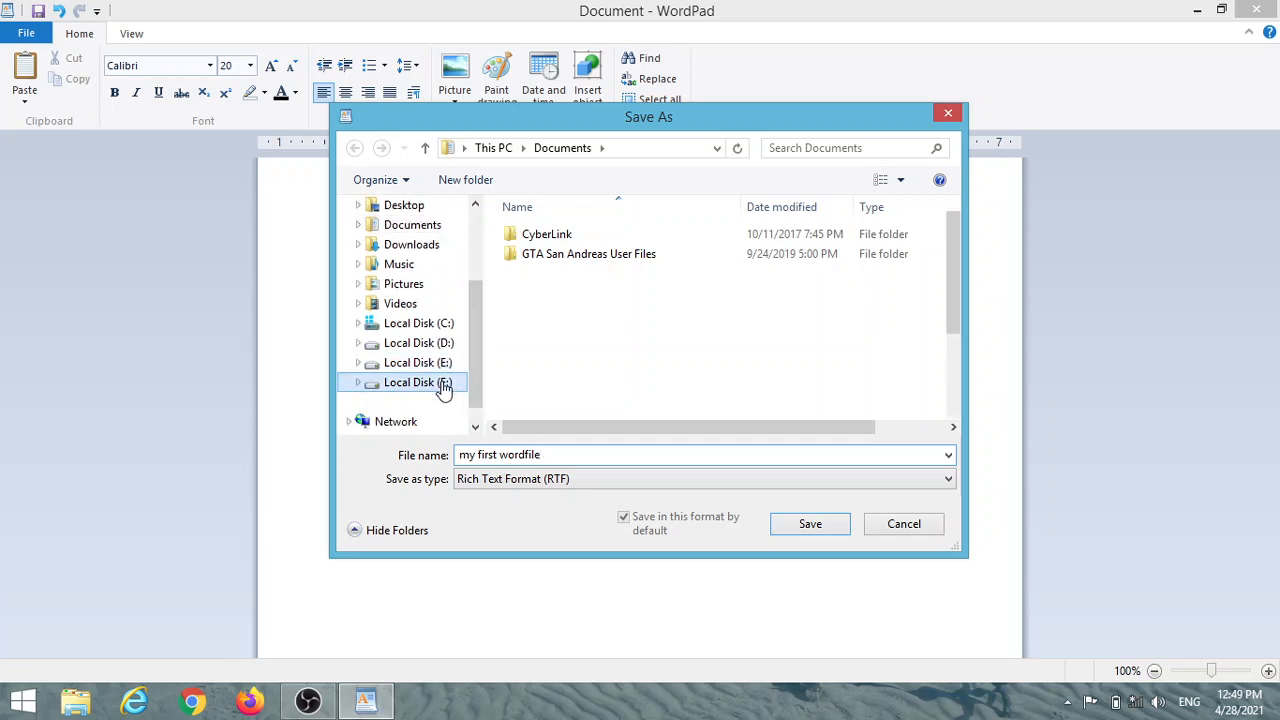
double_click(898, 275)
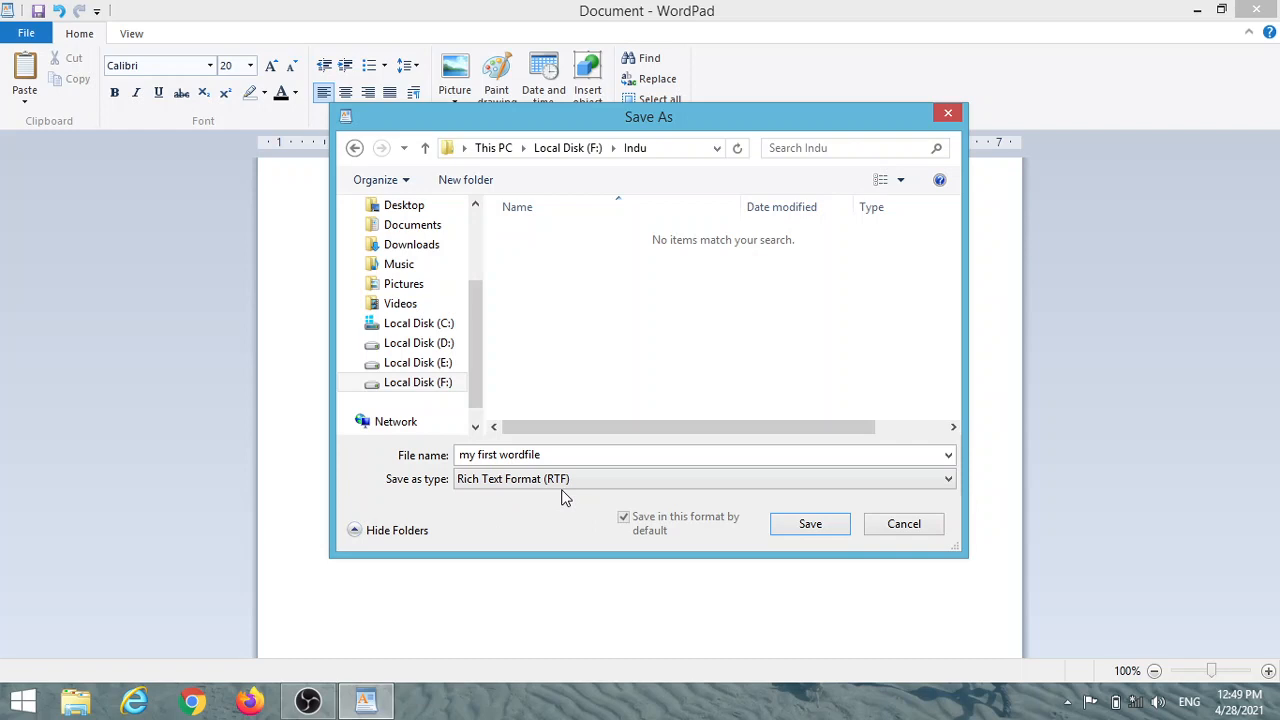
click(808, 530)
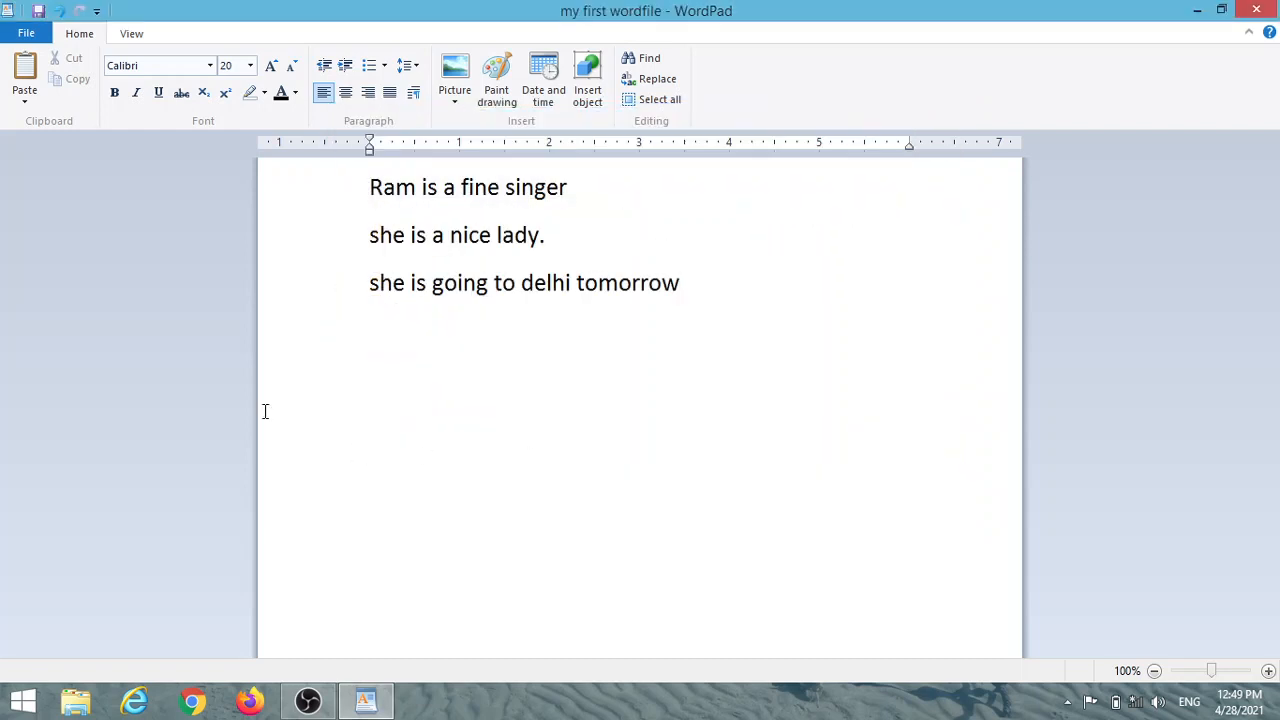
- Save a copy of the document in the same folder under the name "my first wordfile2"
click(25, 37)
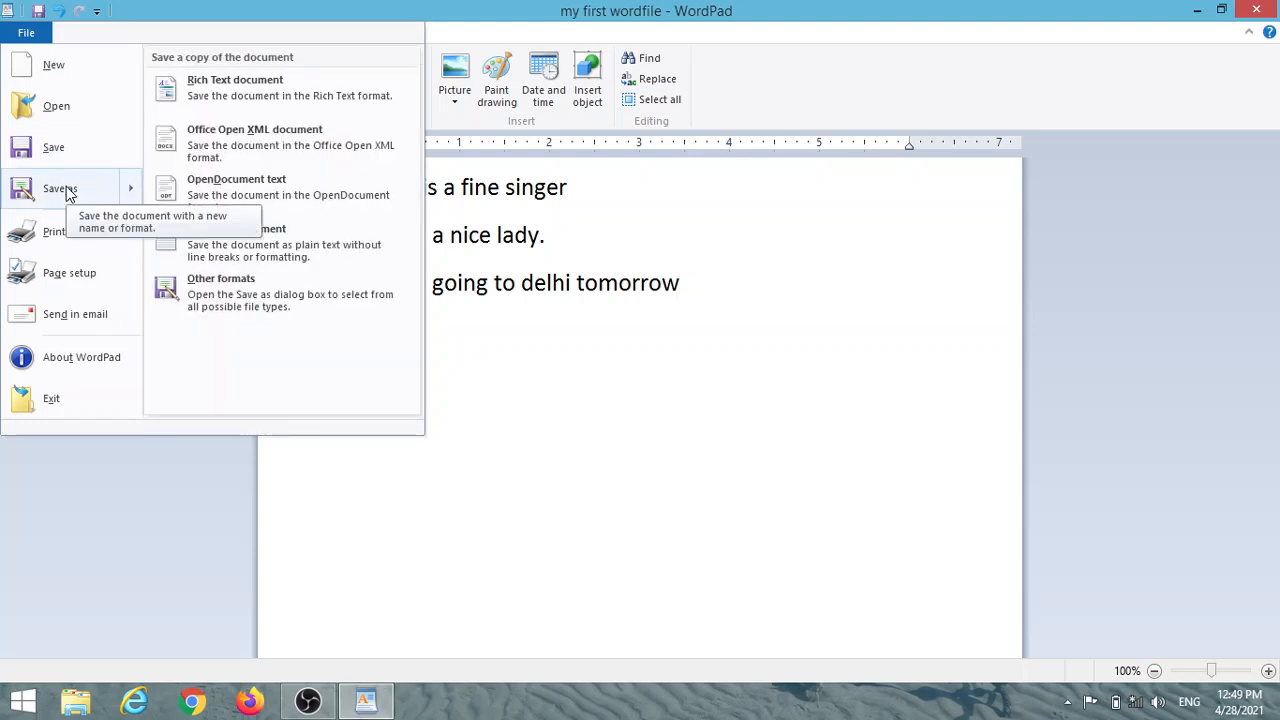
click(60, 189)
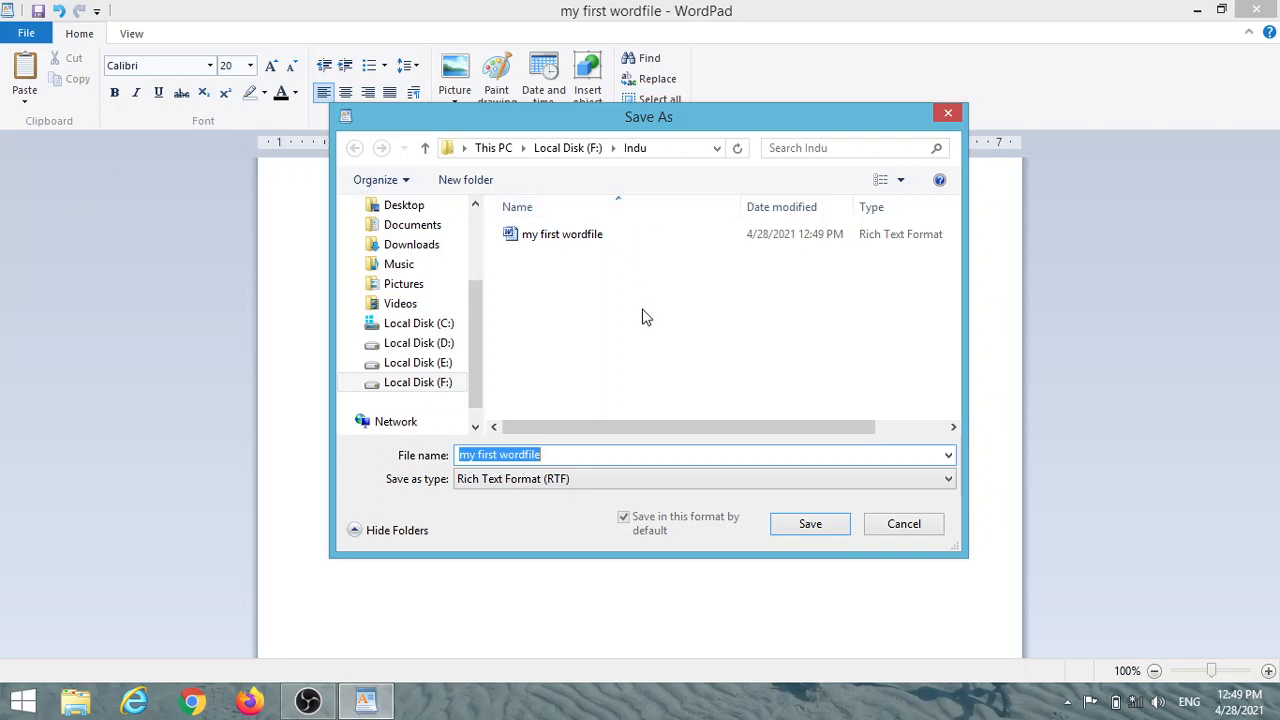
click(560, 454)
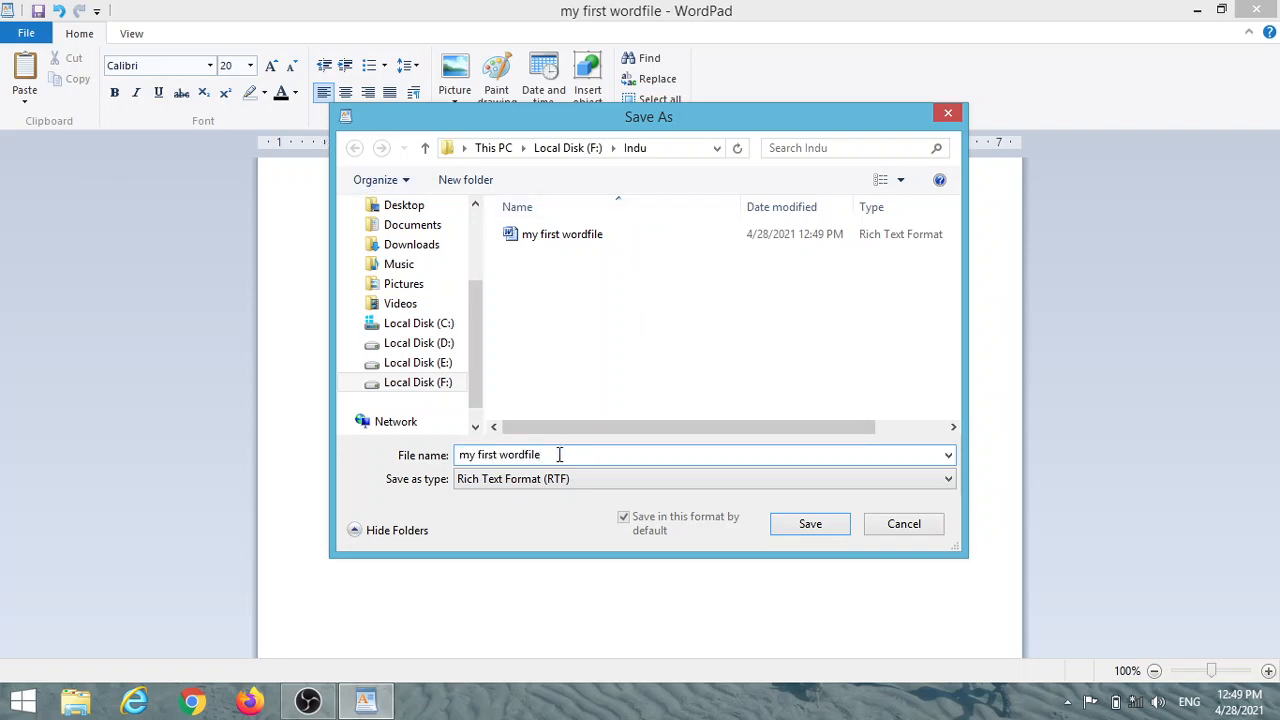
text(2)
click(814, 532)
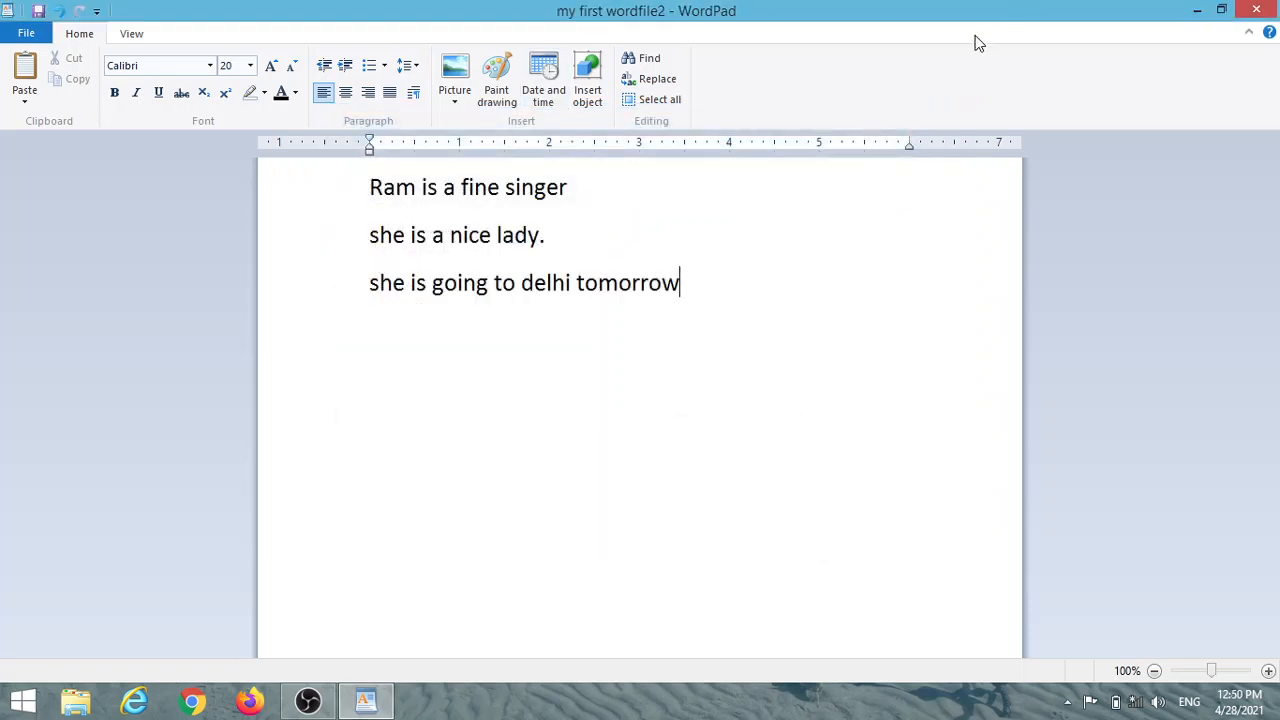
- Exit WordPad, then search for it again and relaunch it with a blank document
click(26, 36)
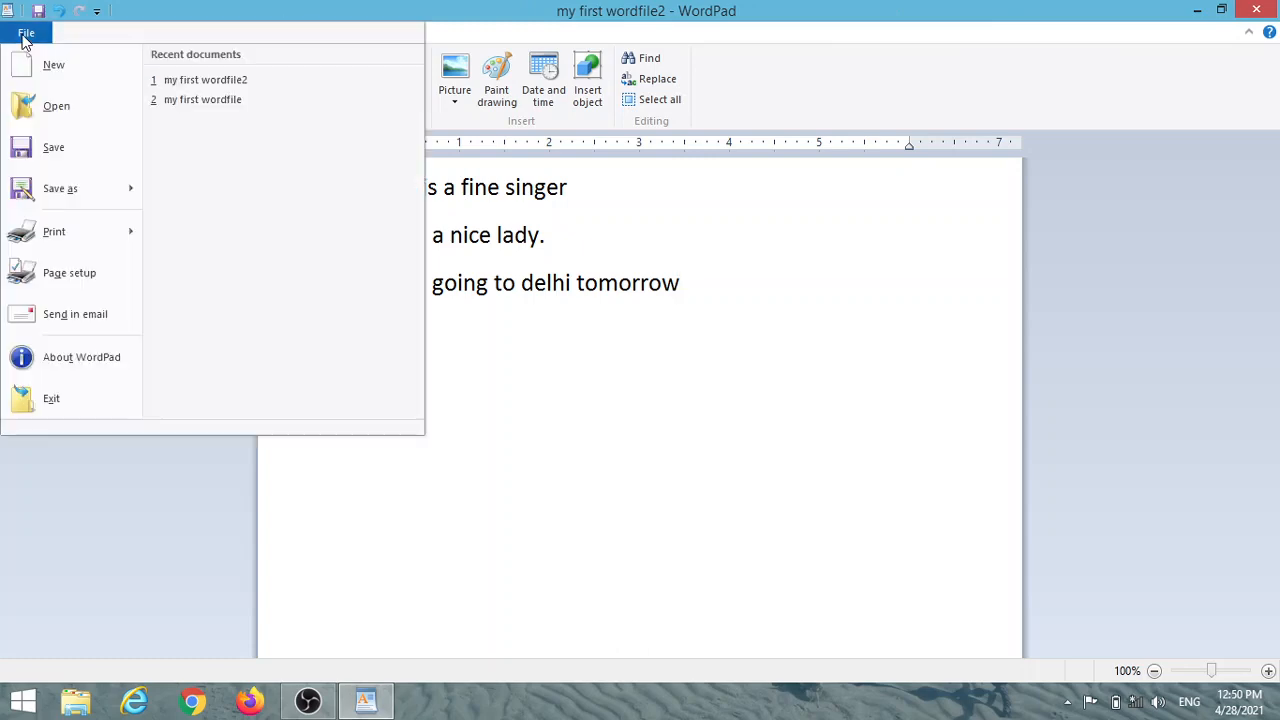
click(86, 399)
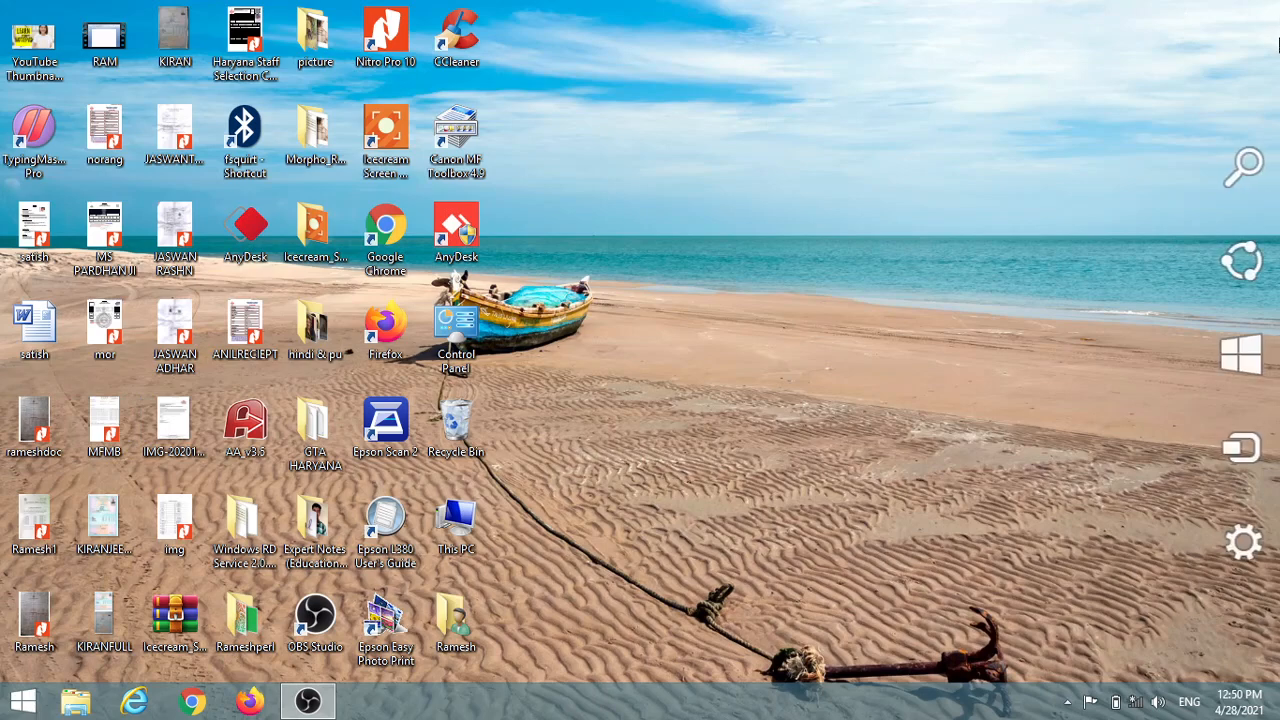
click(1250, 180)
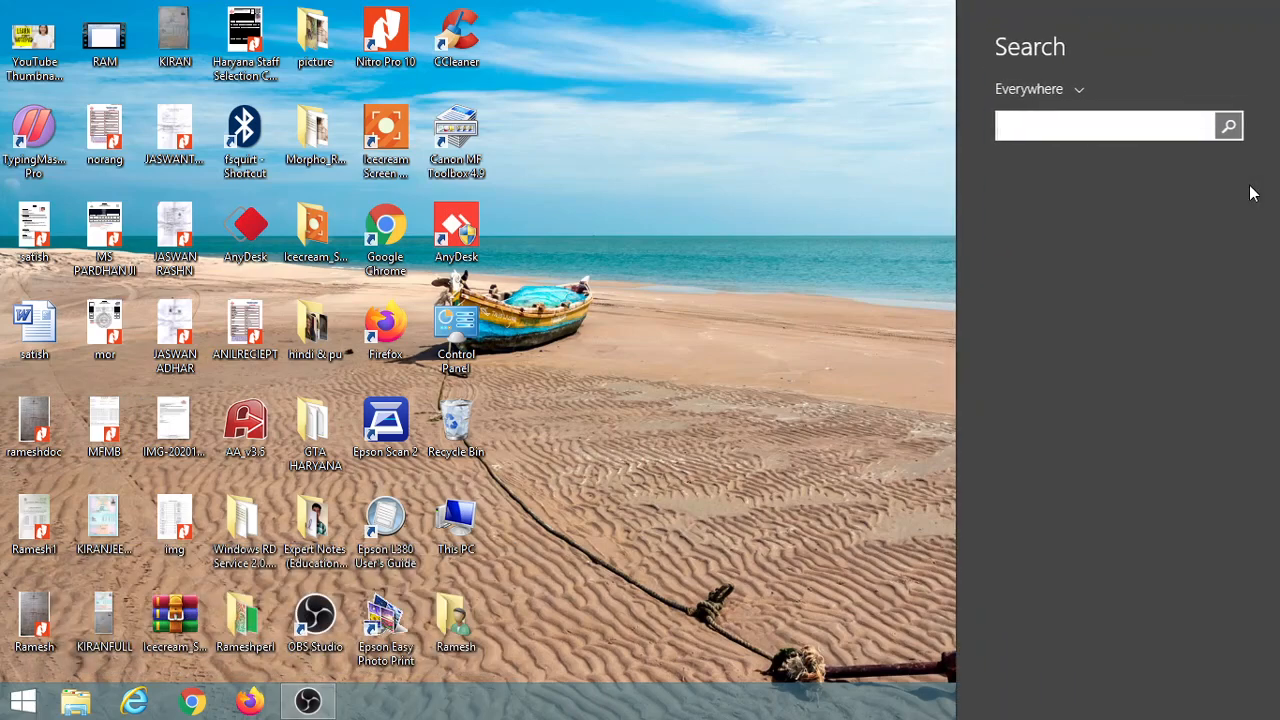
text(wordPad)
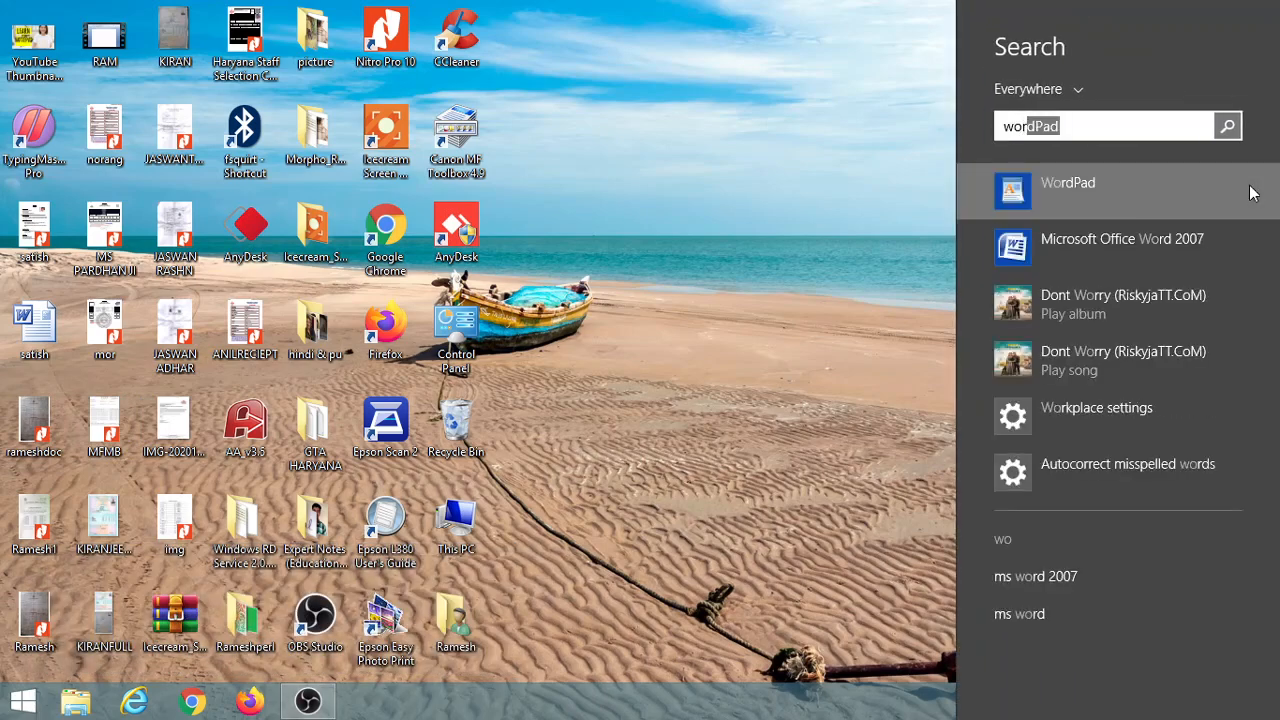
click(1228, 193)
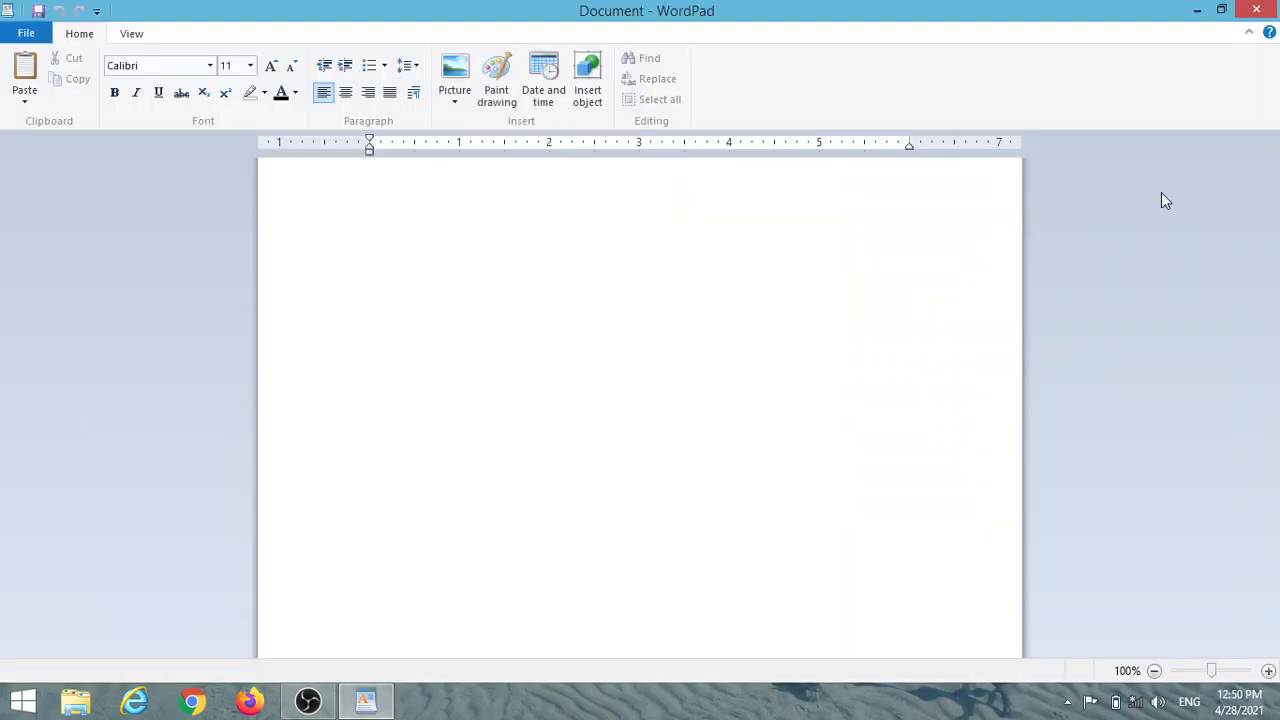
- Open "my first wordfile" from the Indu folder on Local Disk (F:)
click(32, 37)
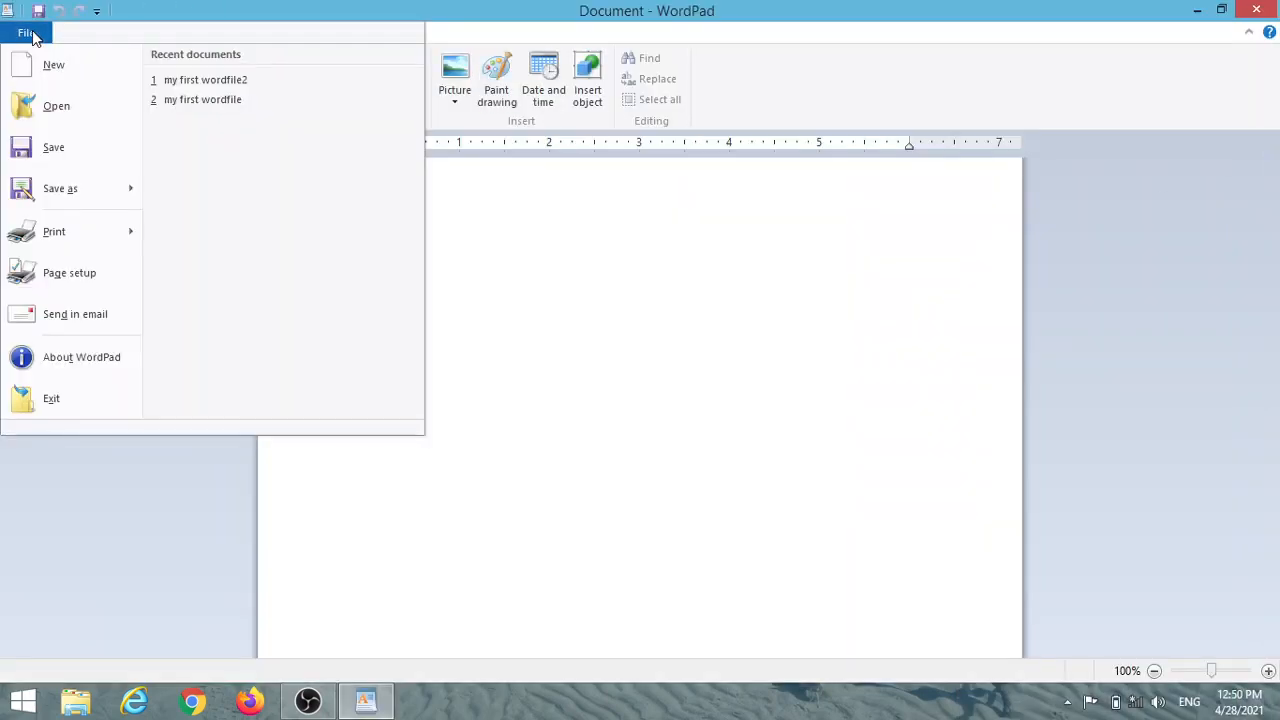
click(47, 114)
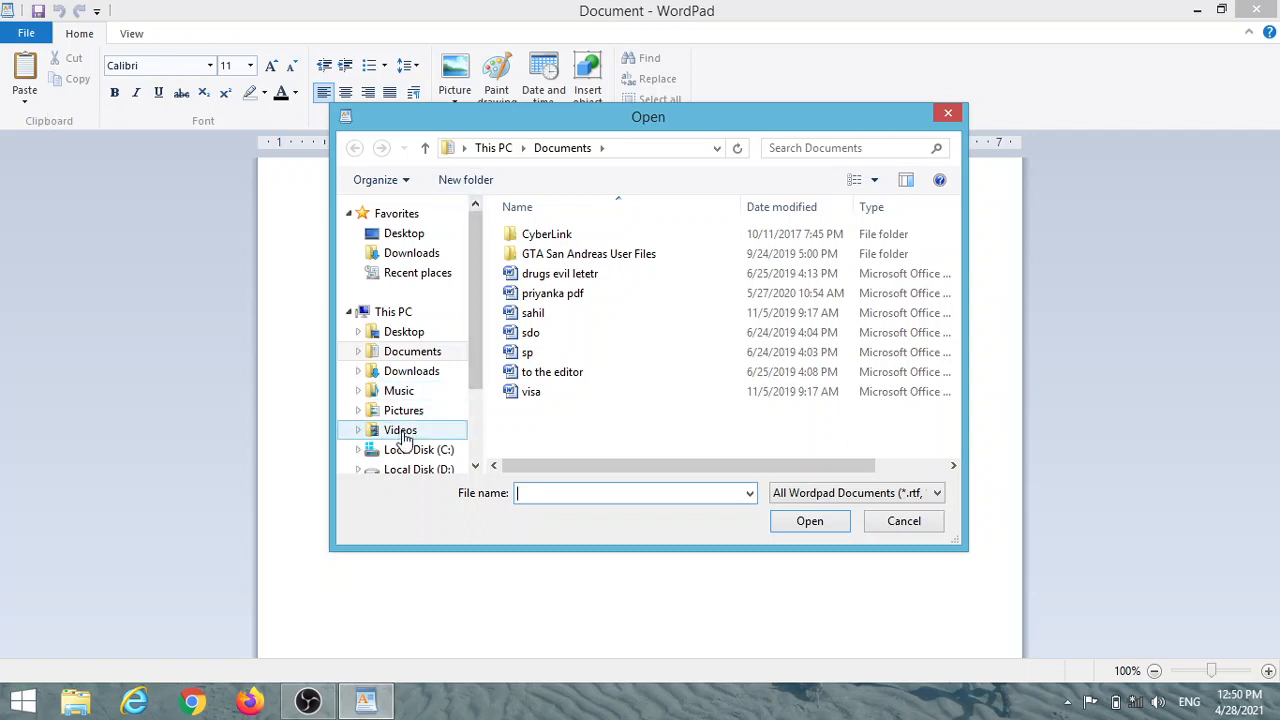
drag(474, 321, 477, 395)
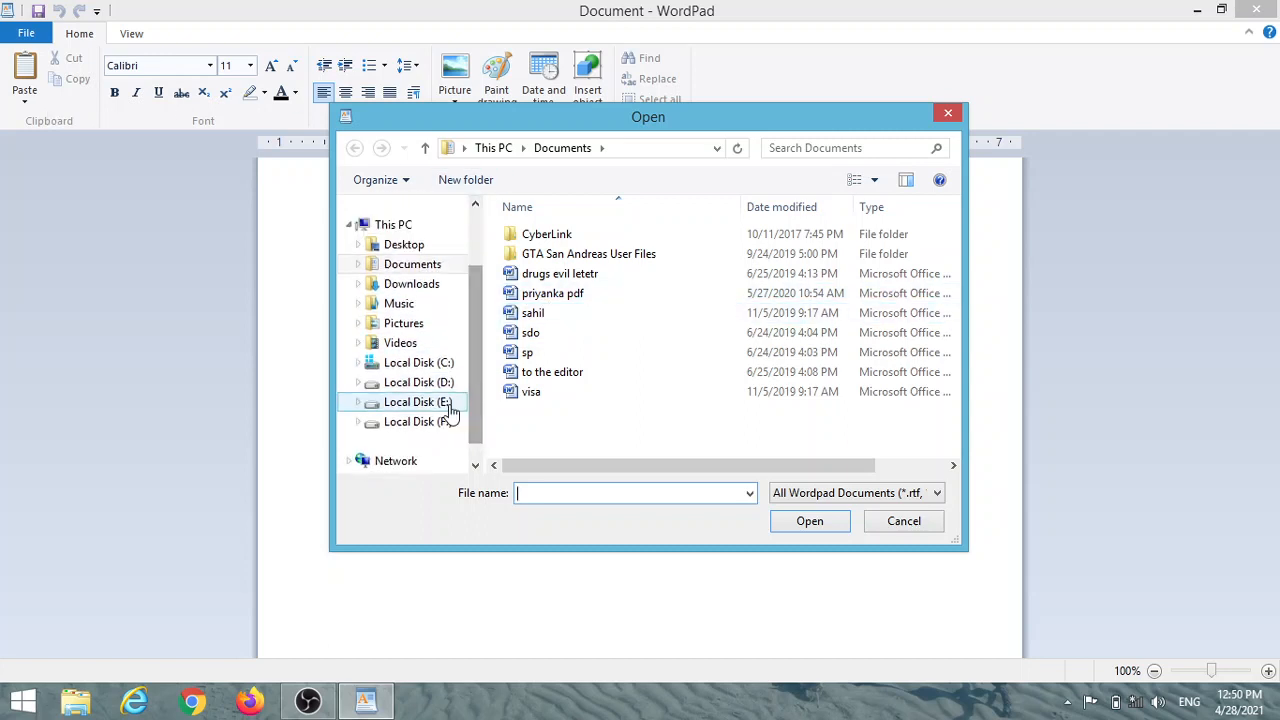
click(425, 421)
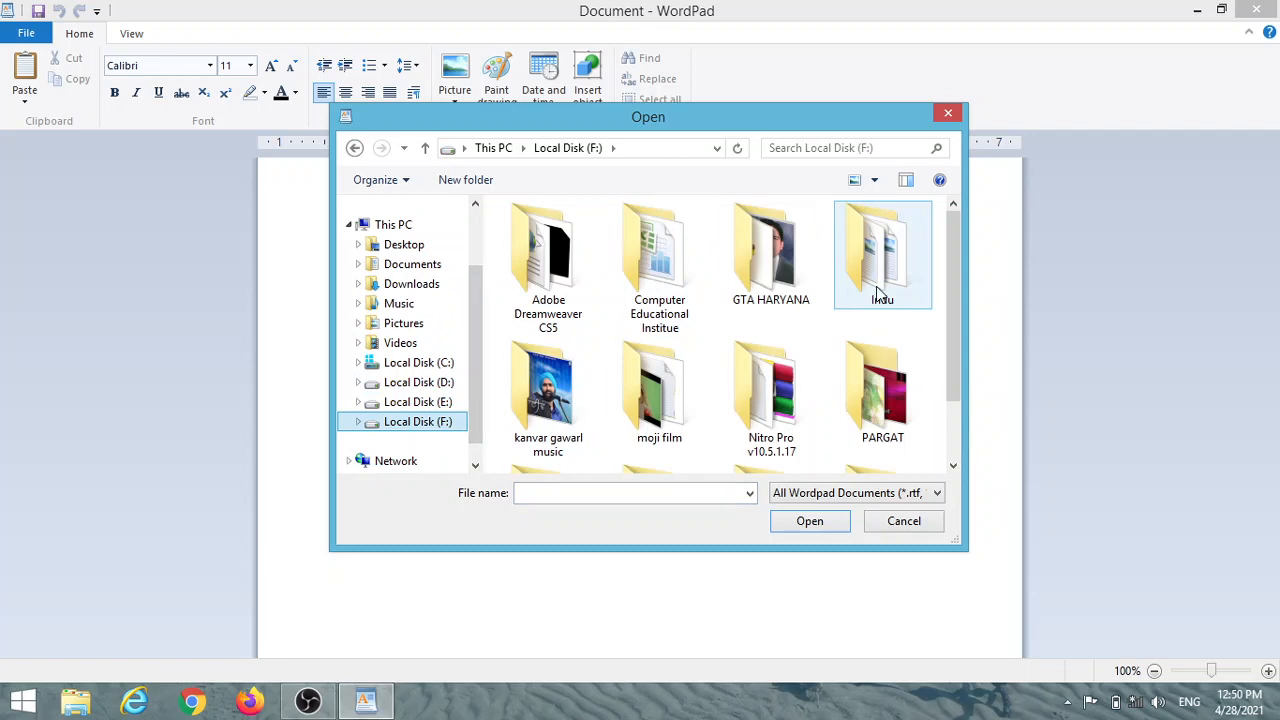
double_click(878, 292)
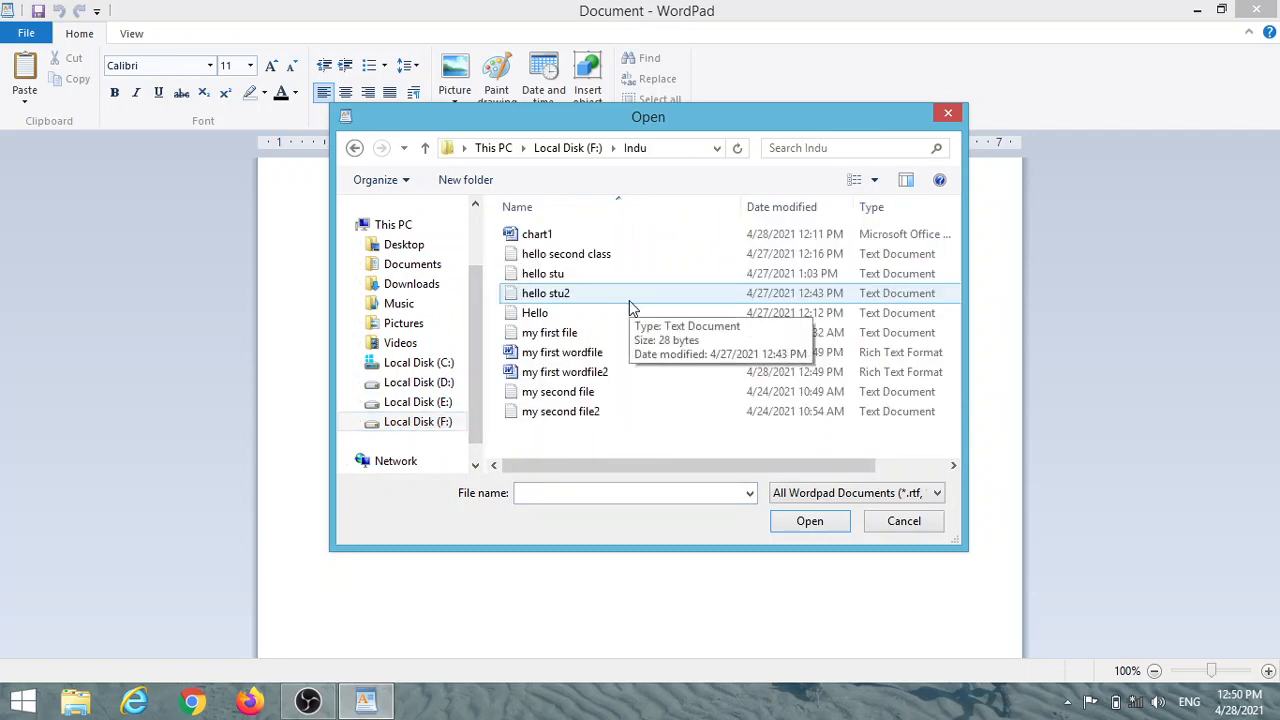
click(588, 360)
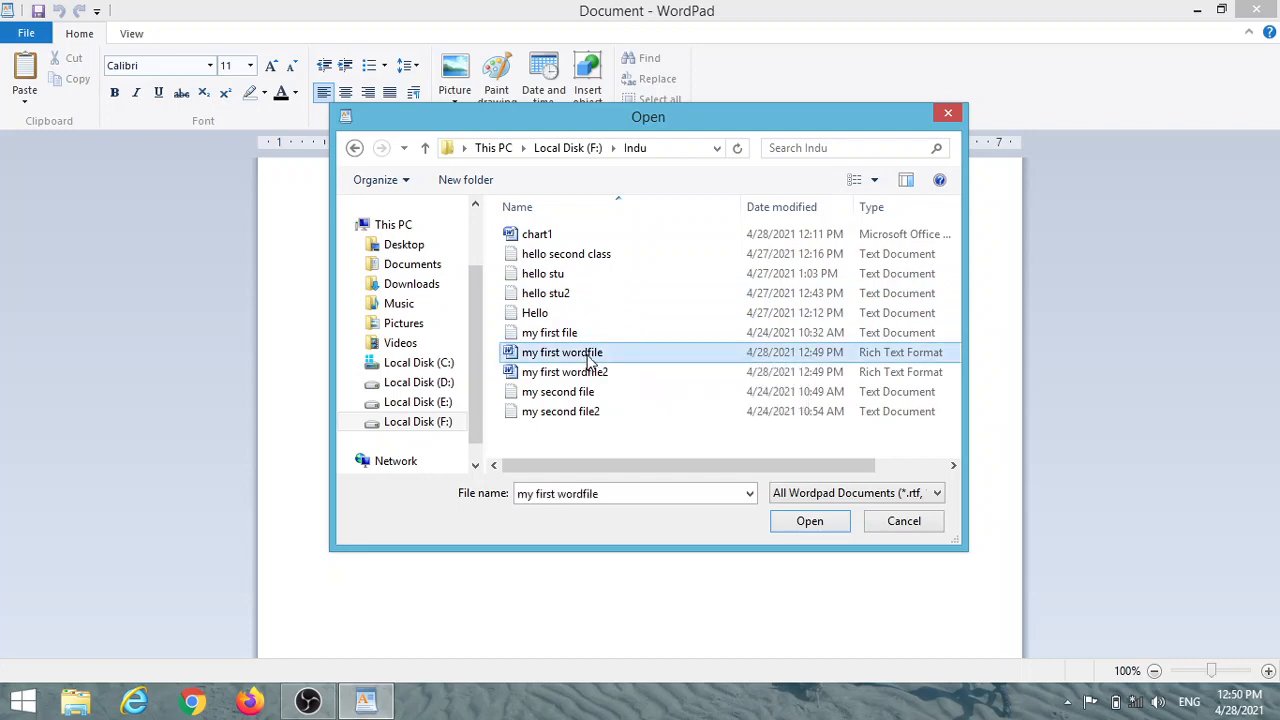
click(812, 524)
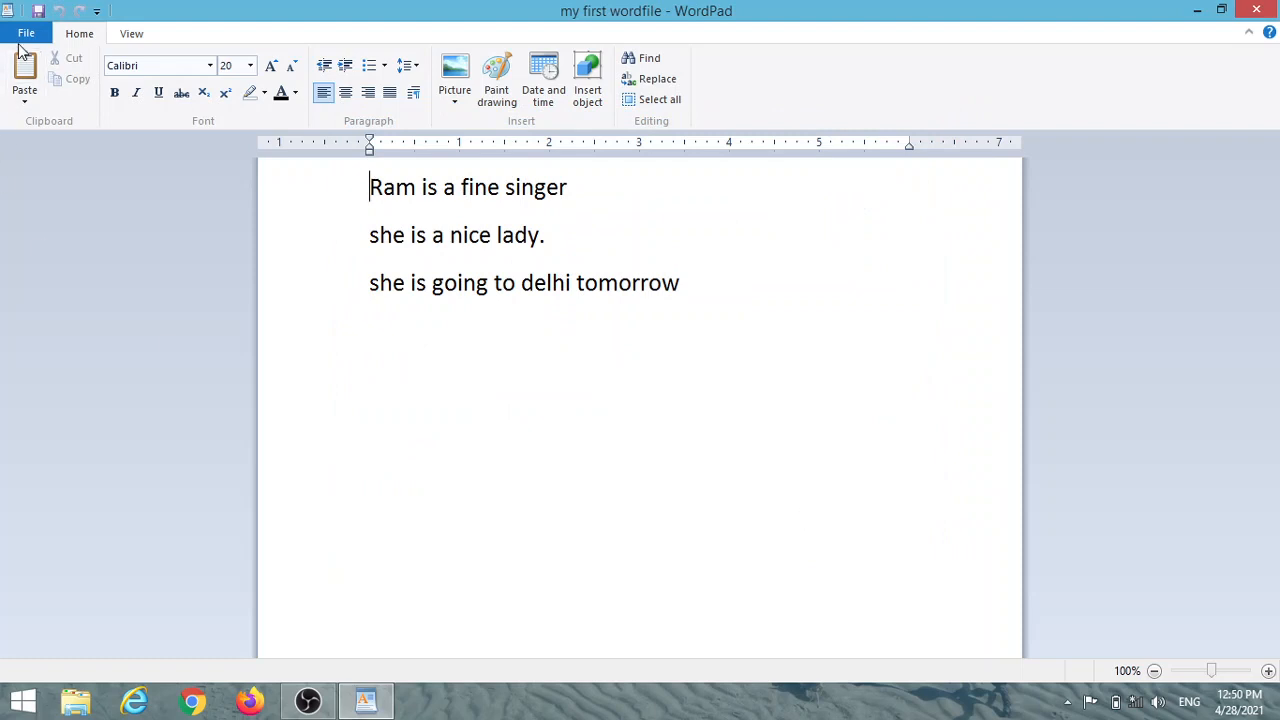
- View the document in print preview, and return to the editing view
click(20, 42)
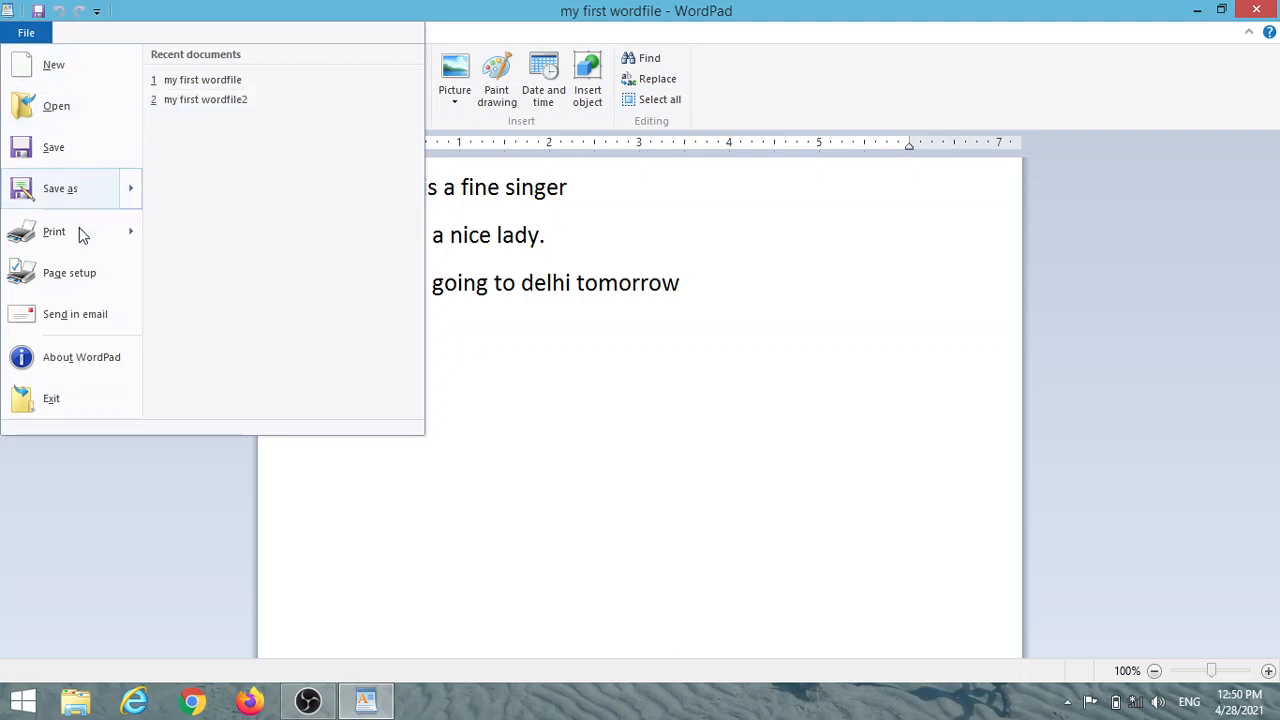
mouse_move(79, 230)
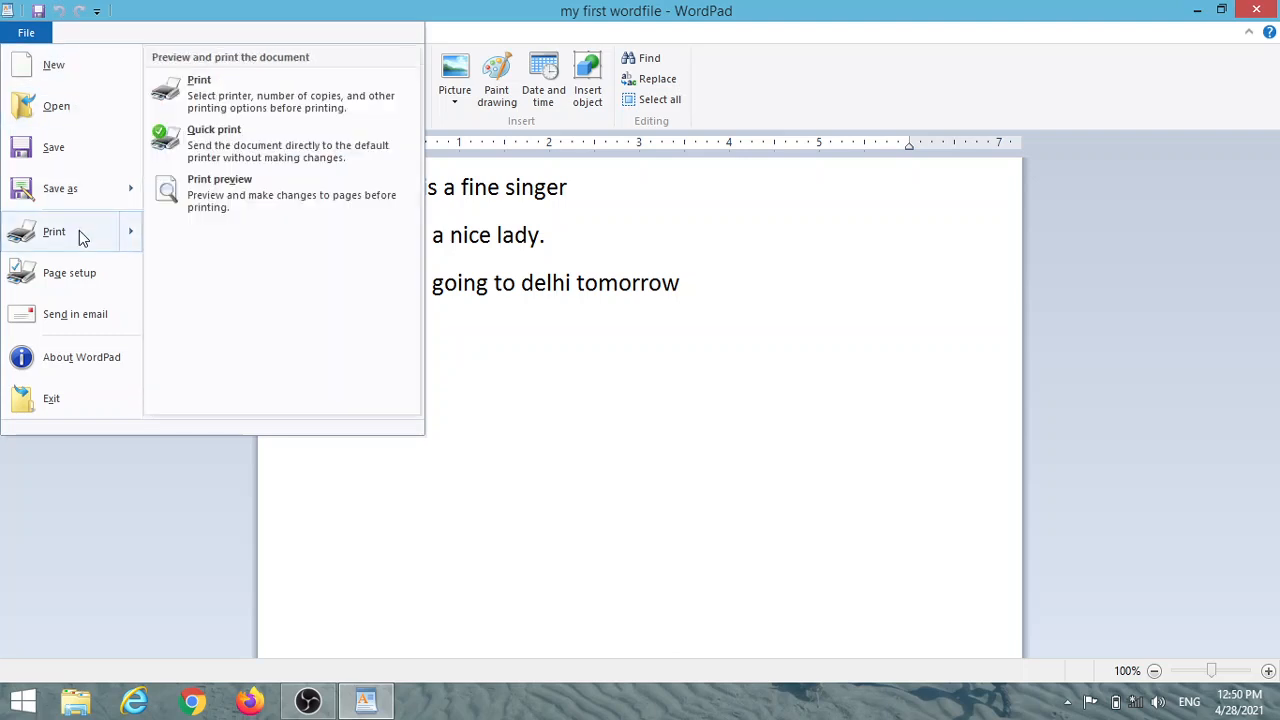
click(250, 215)
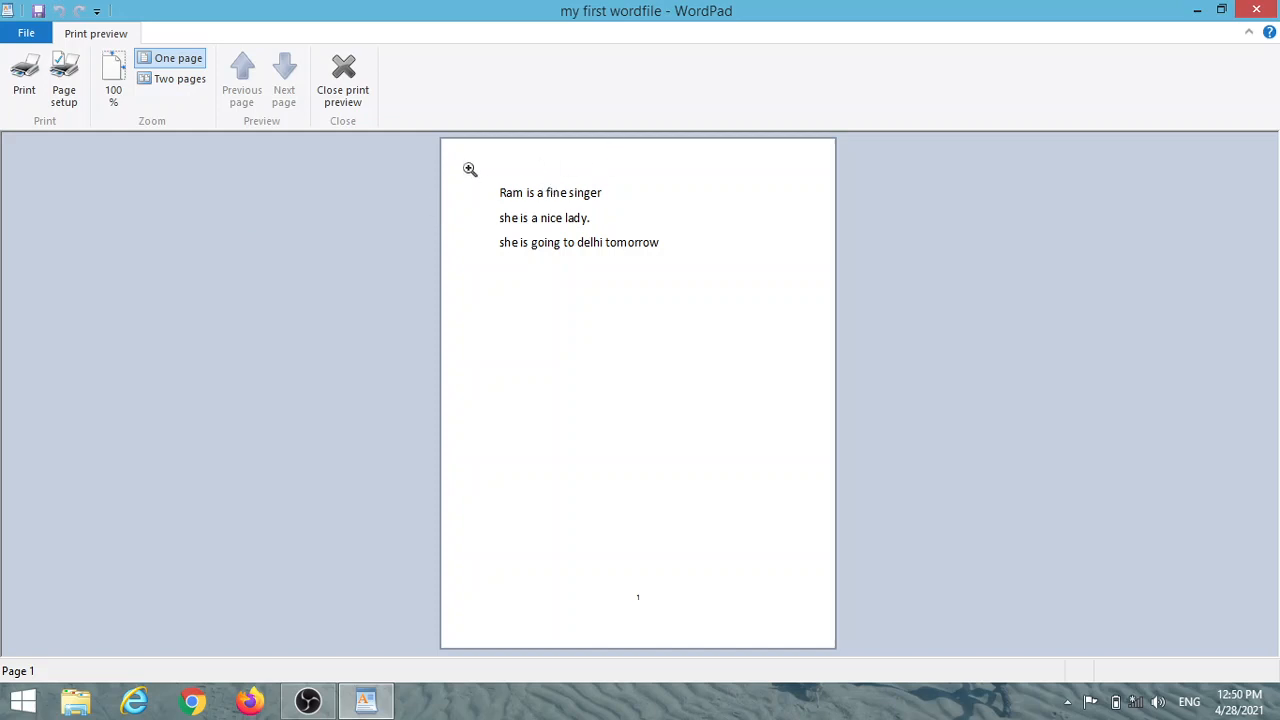
click(347, 92)
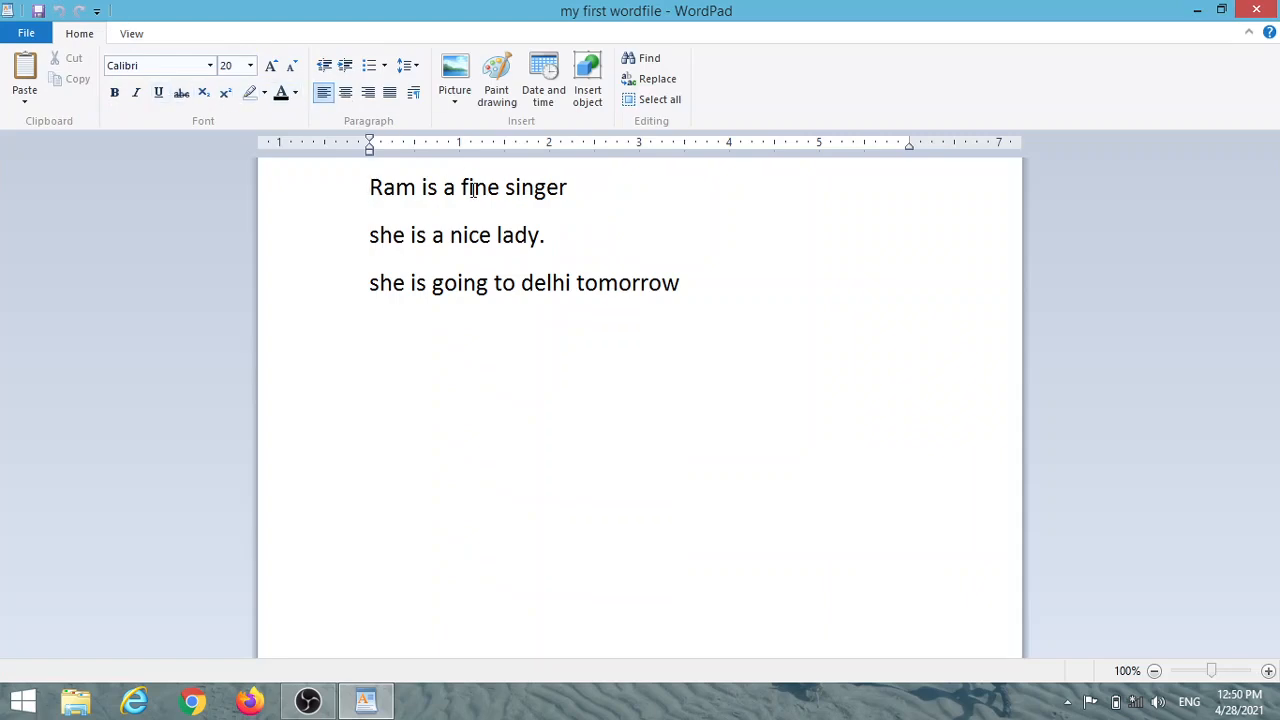
- Add a fourth line reading "she is a good girls" below the last sentence
drag(692, 280, 277, 189)
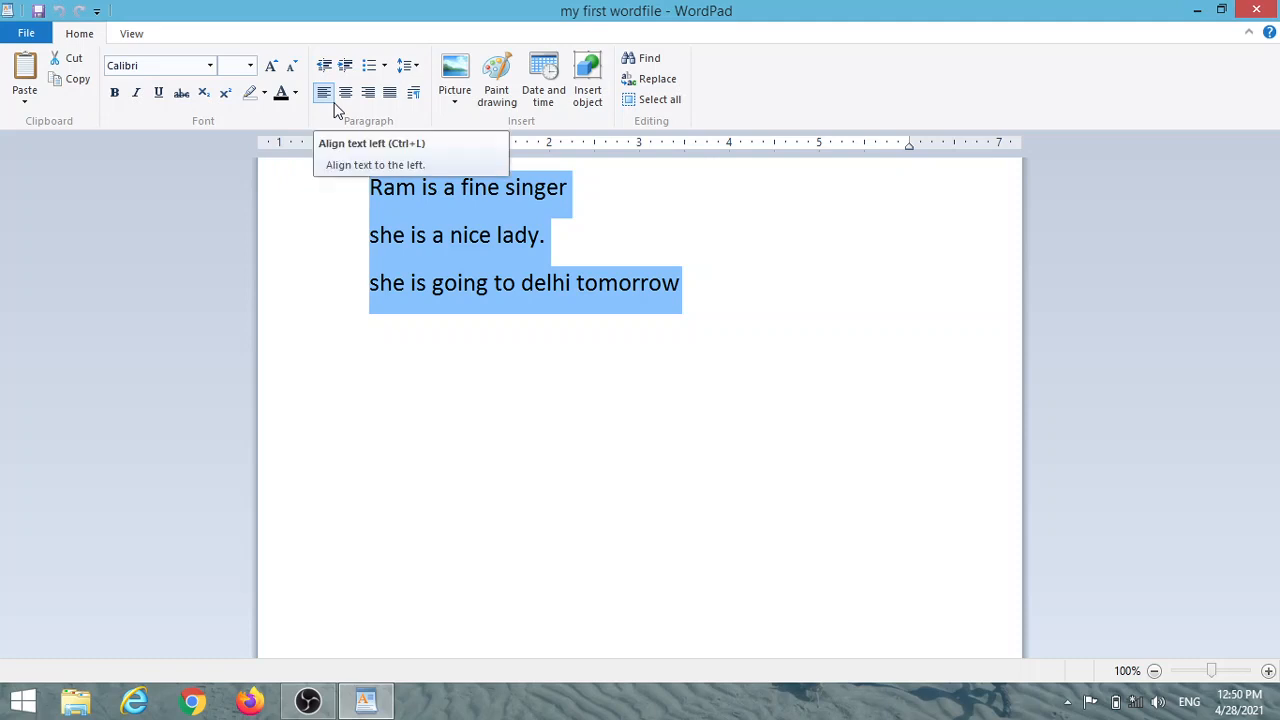
click(735, 278)
key(Return)
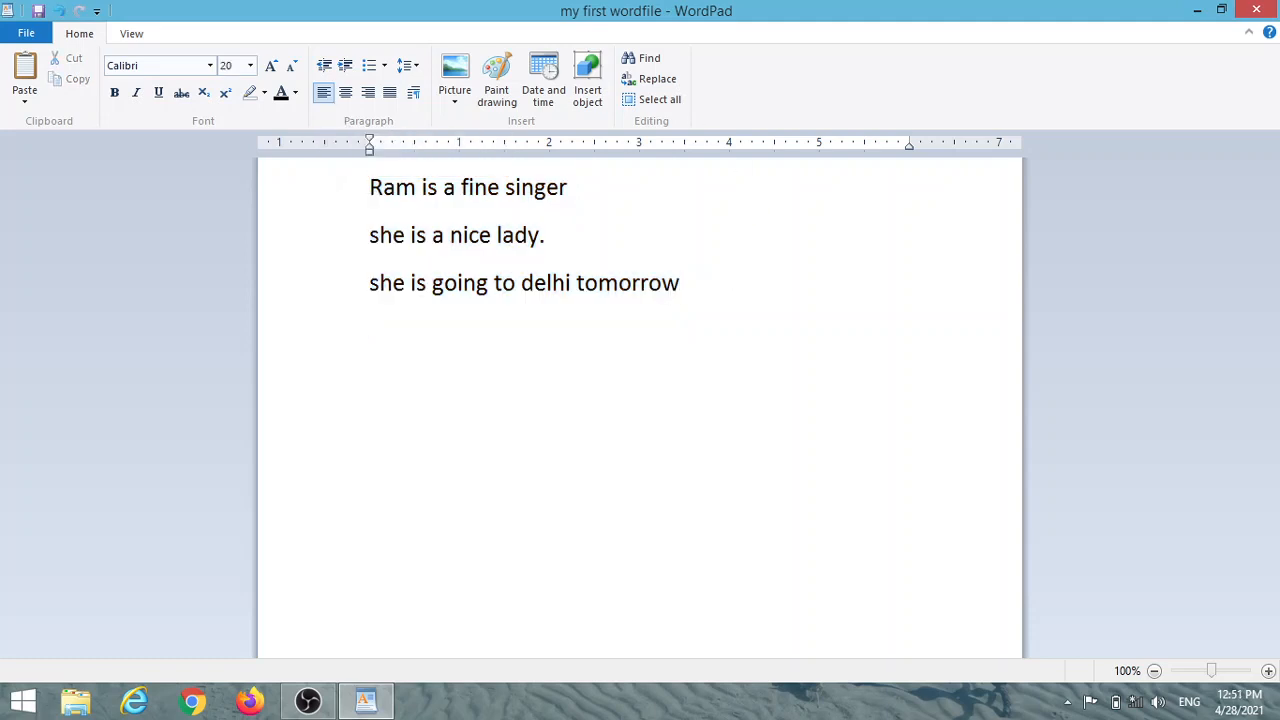
text(she is a good girls)
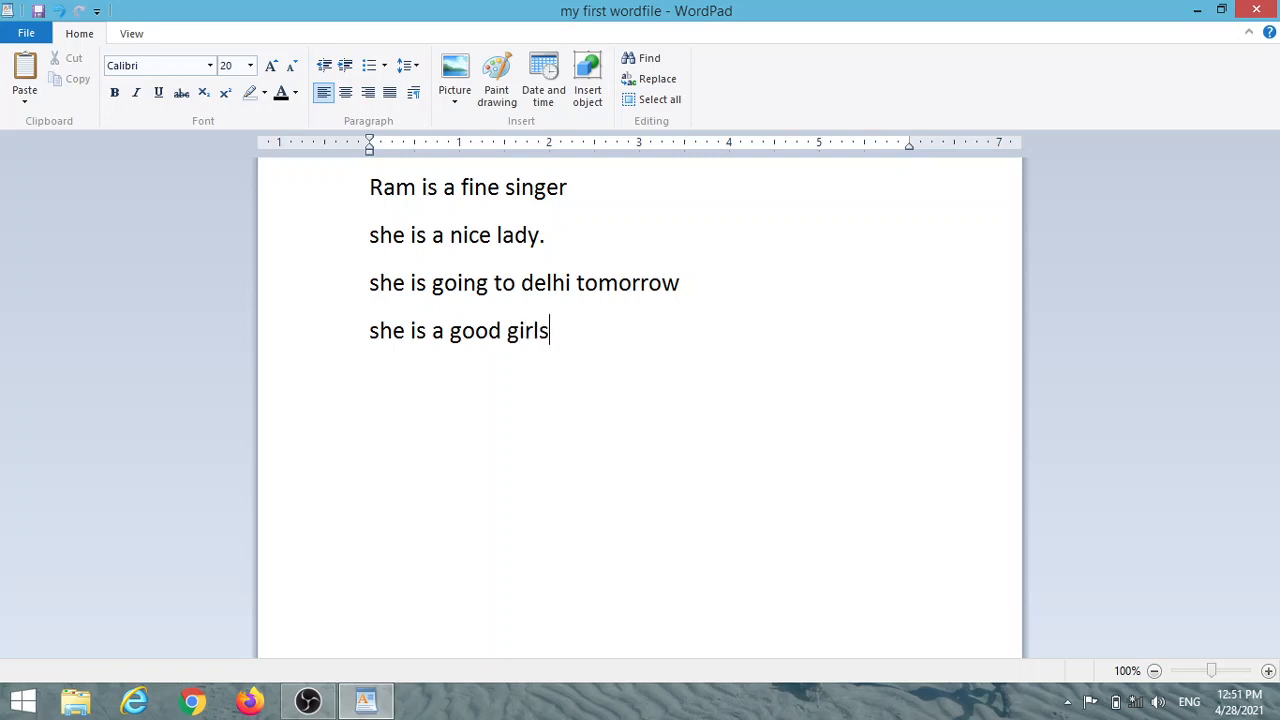
- Erase all the text of the fourth line, keeping the empty line
key(BackSpace)
key(BackSpace)
key(BackSpace)
key(BackSpace)
key(BackSpace)
key(BackSpace)
key(BackSpace)
key(BackSpace)
key(BackSpace)
key(BackSpace)
key(BackSpace)
key(BackSpace)
key(BackSpace)
key(BackSpace)
key(BackSpace)
key(BackSpace)
key(BackSpace)
key(BackSpace)
key(BackSpace)
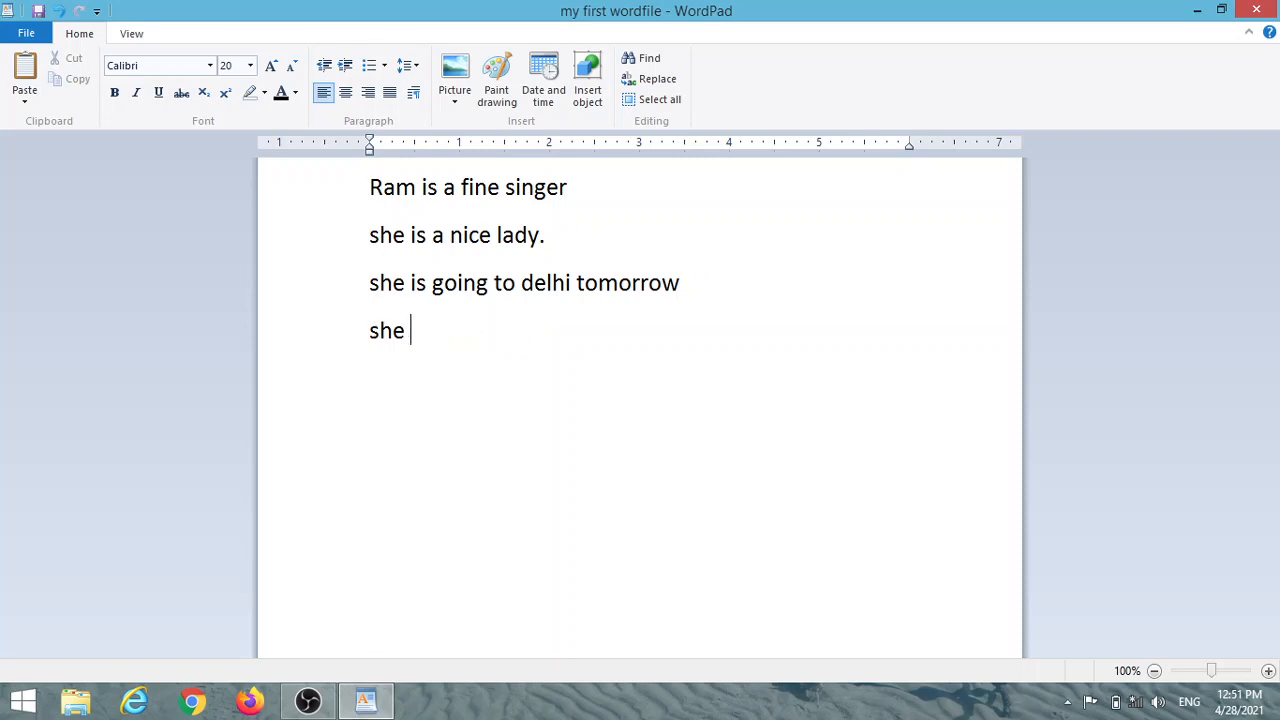
- Right-align the empty fourth line and write "she is a nice singer" on it
click(369, 96)
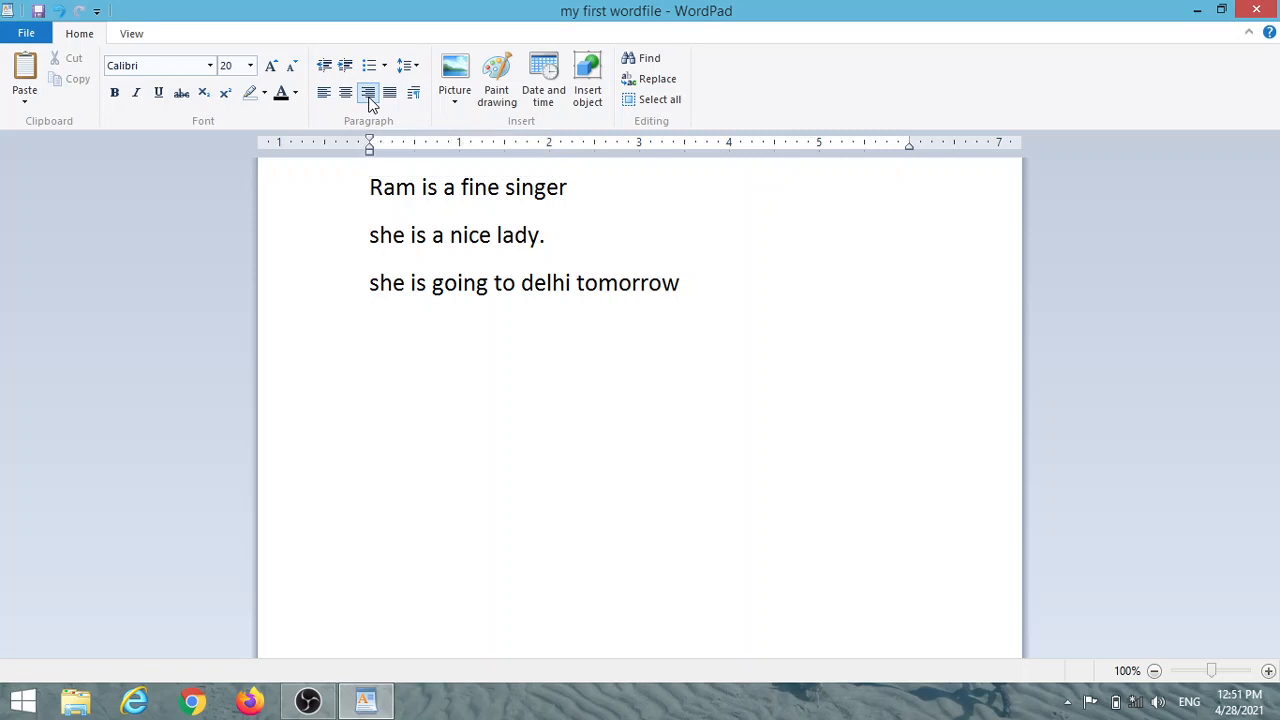
text(she is a)
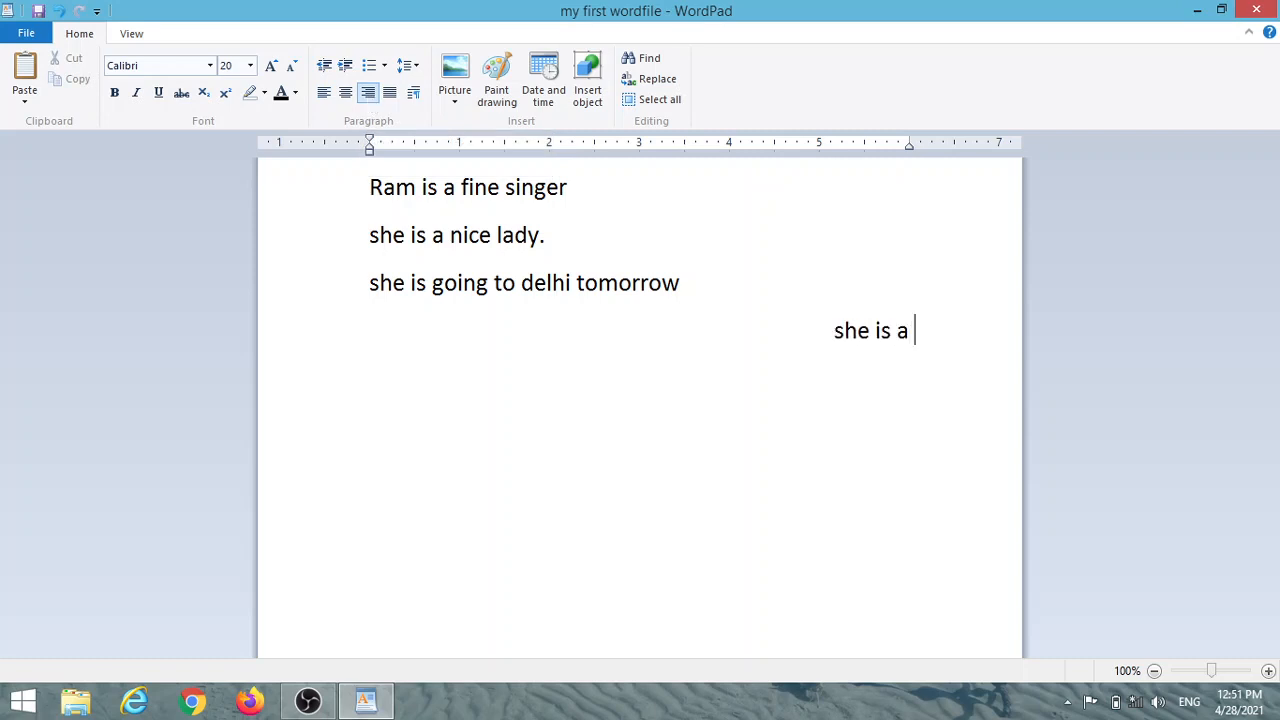
text( nic)
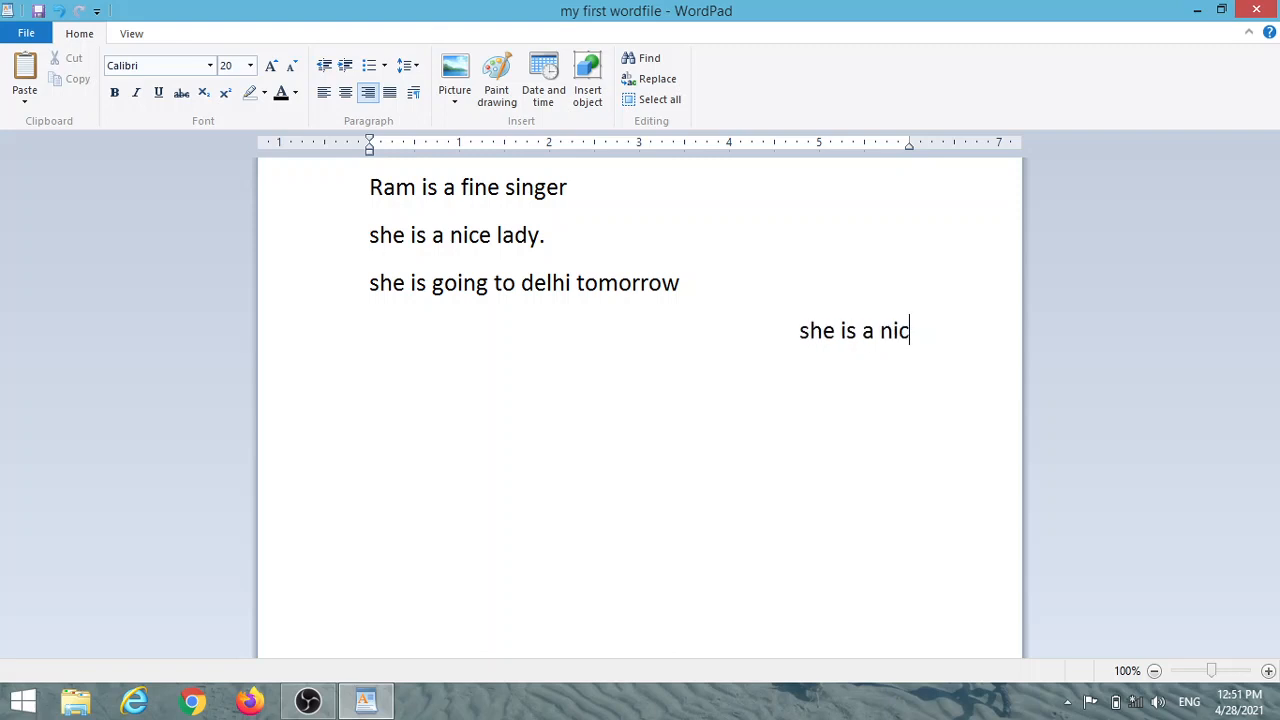
text(e sing)
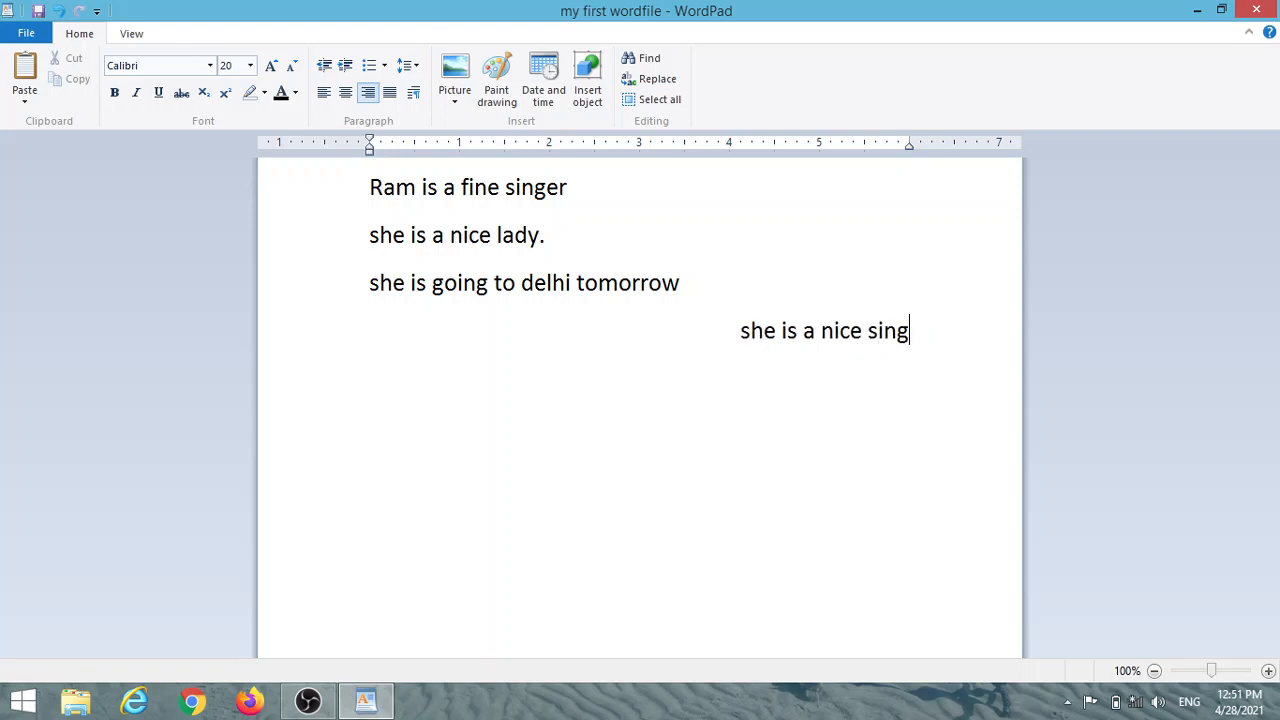
text(er)
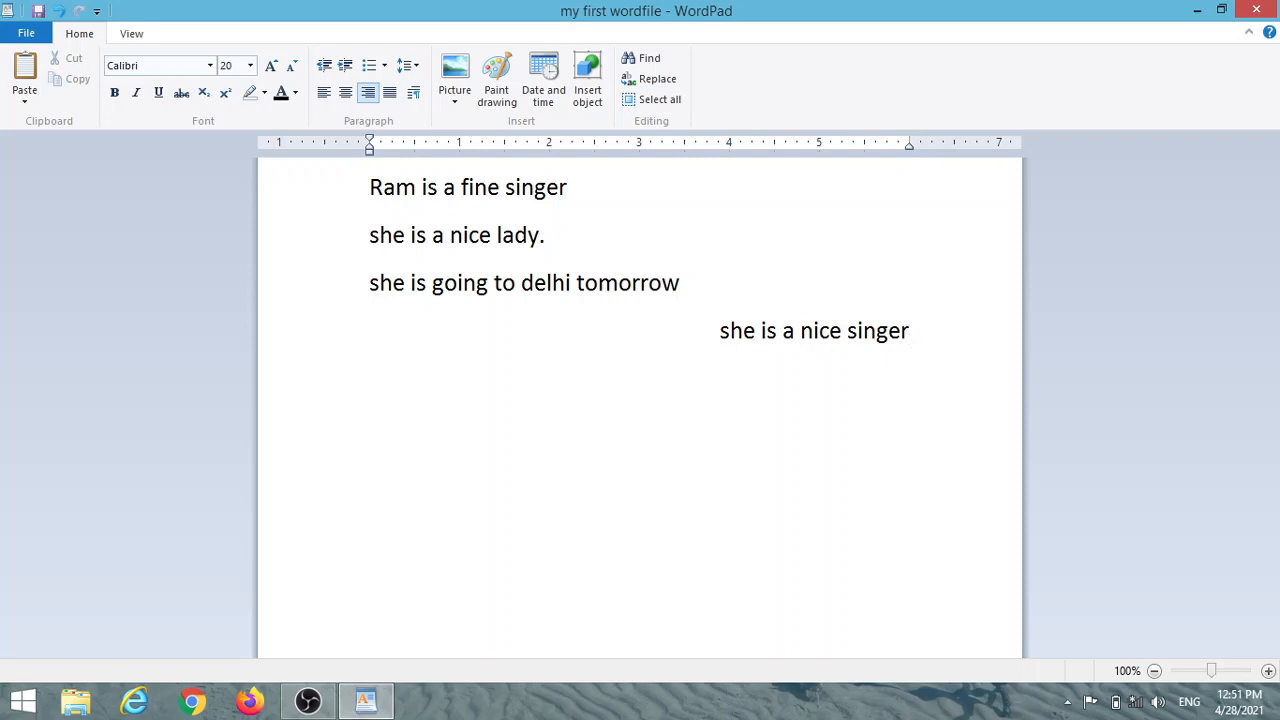
- Erase the right-aligned sentence on the fourth line
key(BackSpace)
key(BackSpace)
key(BackSpace)
key(BackSpace)
key(BackSpace)
key(BackSpace)
key(BackSpace)
key(BackSpace)
key(BackSpace)
key(BackSpace)
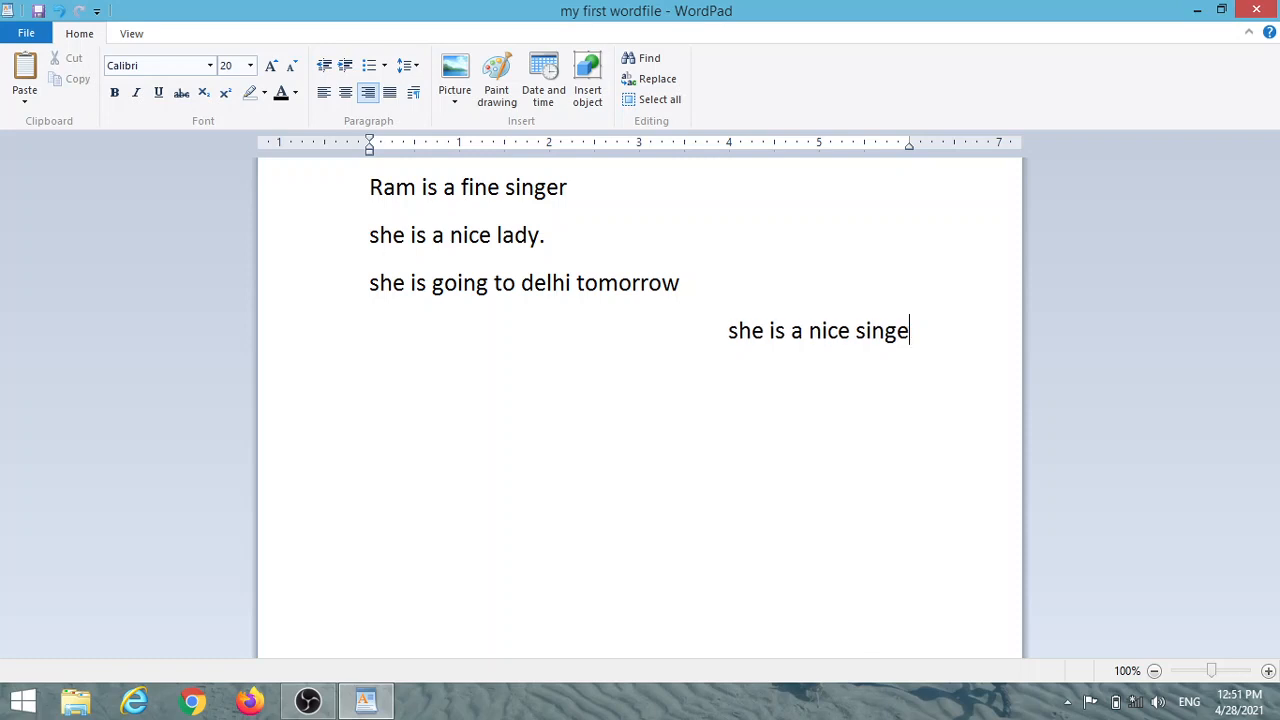
key(BackSpace)
key(BackSpace)
key(BackSpace)
key(BackSpace)
key(BackSpace)
key(BackSpace)
key(BackSpace)
key(BackSpace)
key(BackSpace)
key(BackSpace)
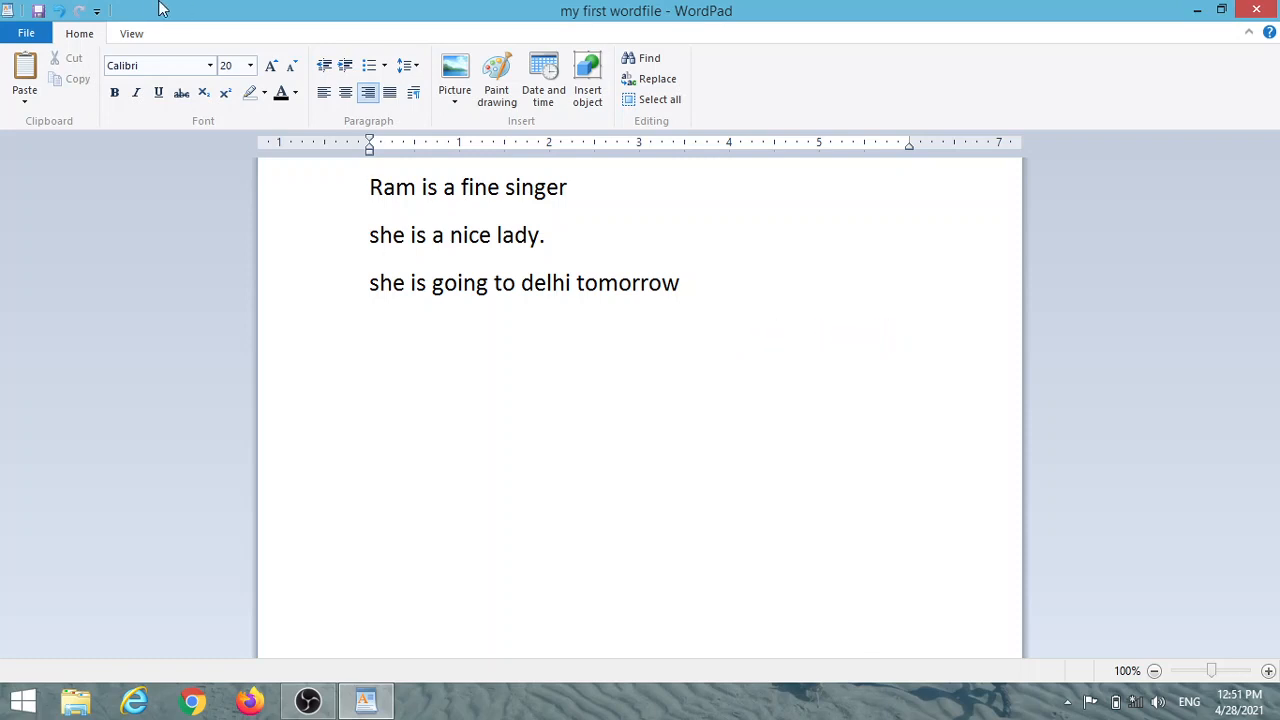
- Center the fourth line, write "she is a nice singer" on it and start a new line below
click(344, 94)
text(she )
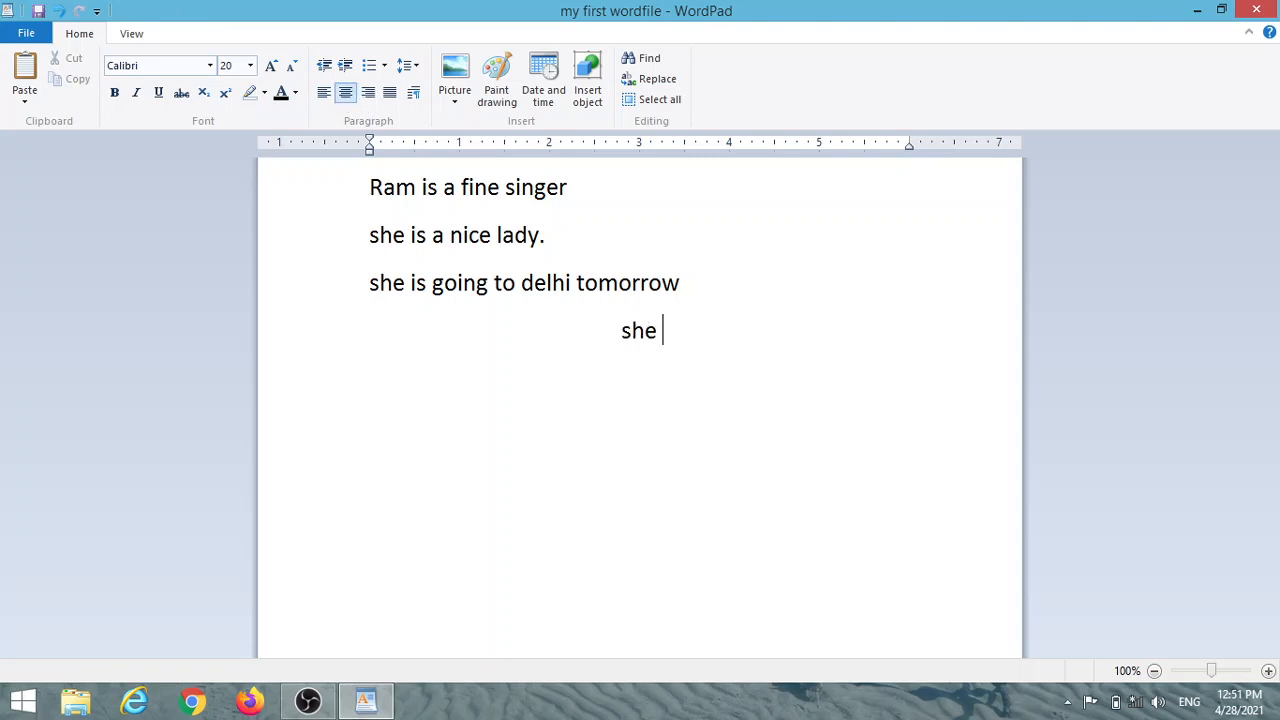
text(is a nice sing)
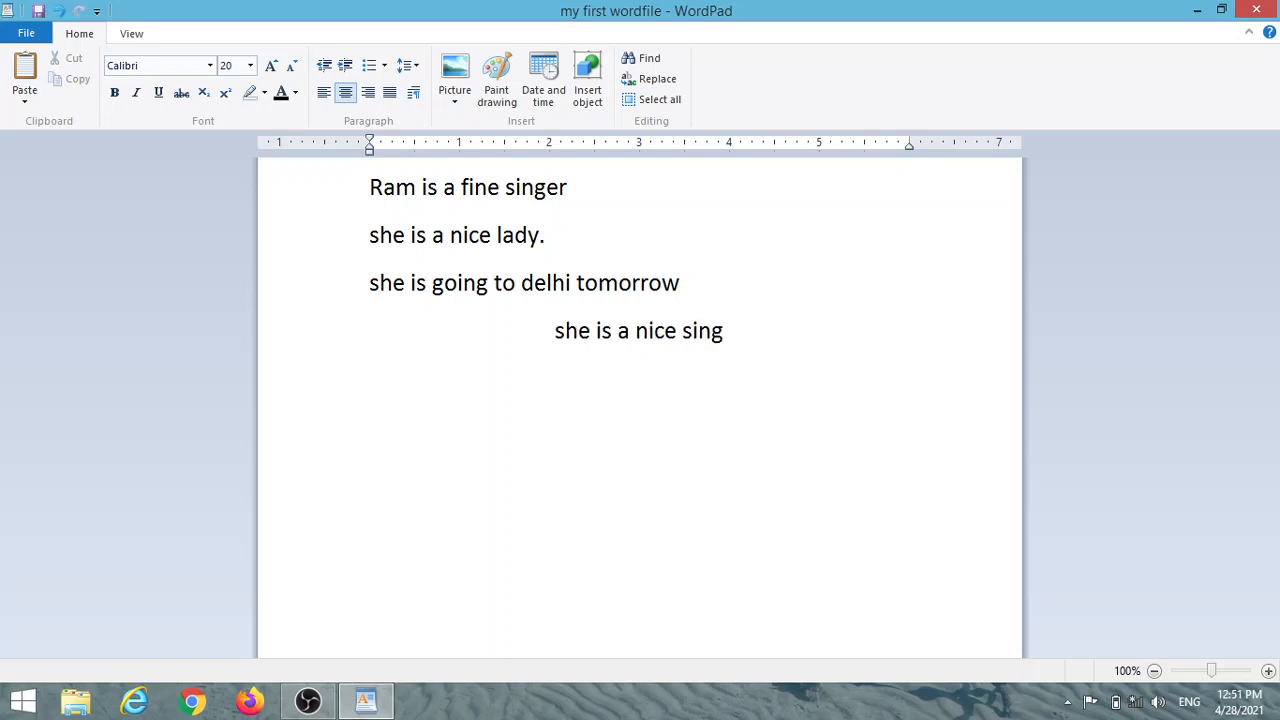
text(er)
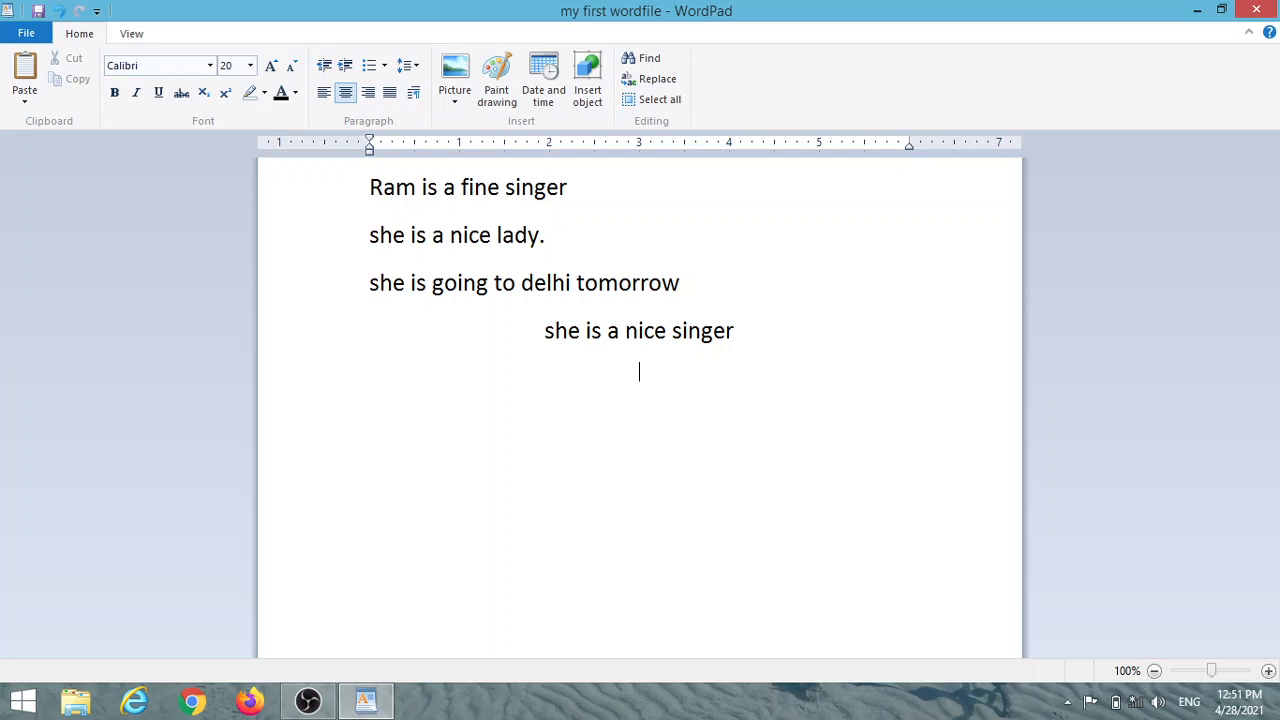
key(Return)
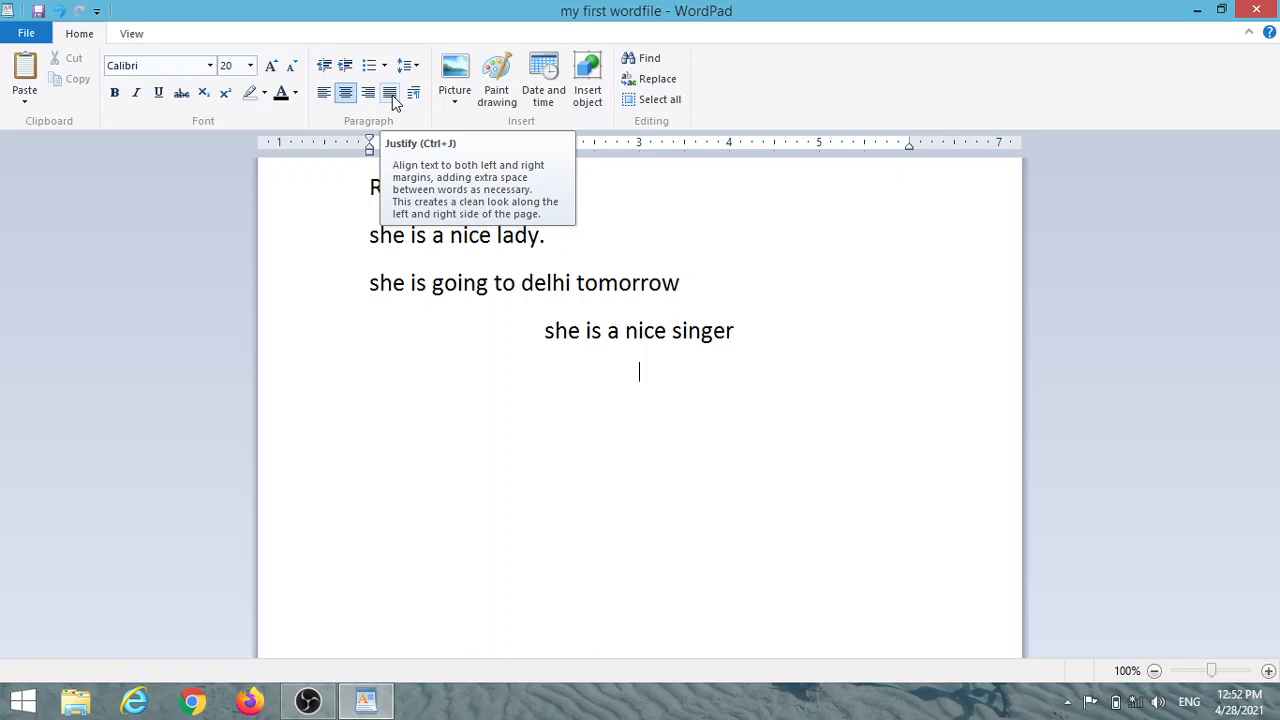
- Try line spacings of 1.0 and 1.5 on all four sentences, and set their final spacing to 2
click(755, 263)
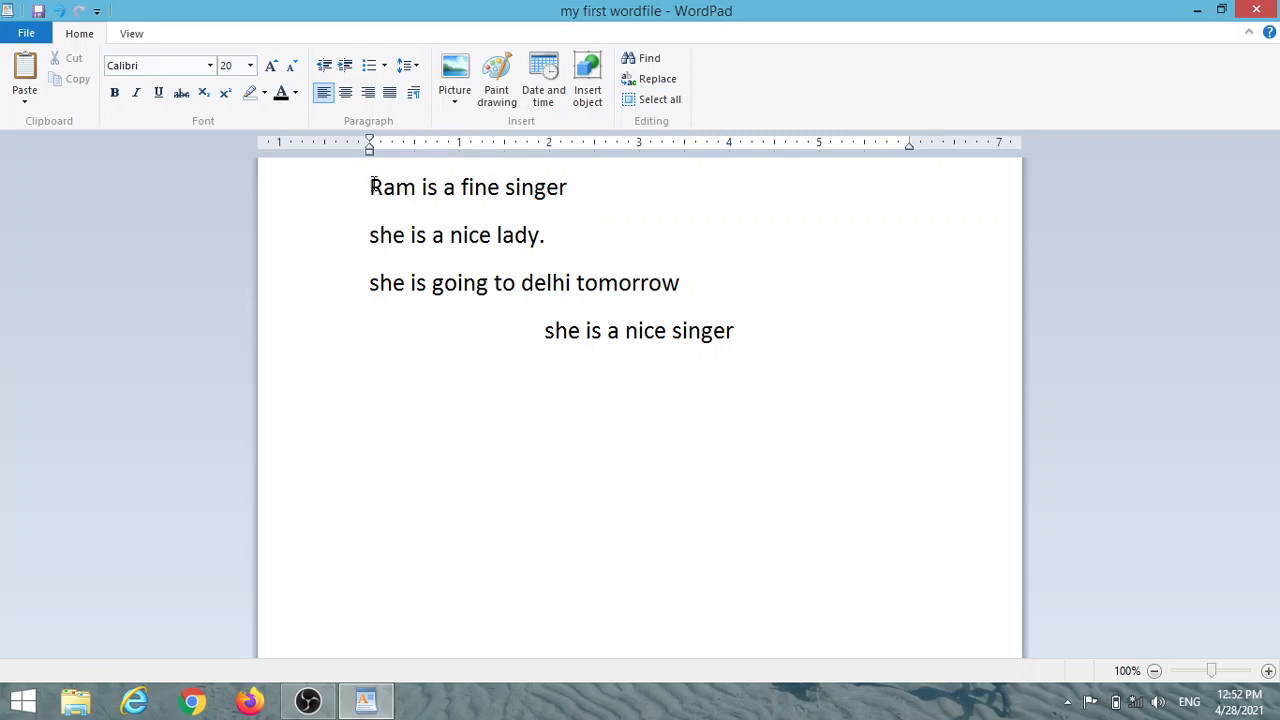
drag(370, 187, 768, 337)
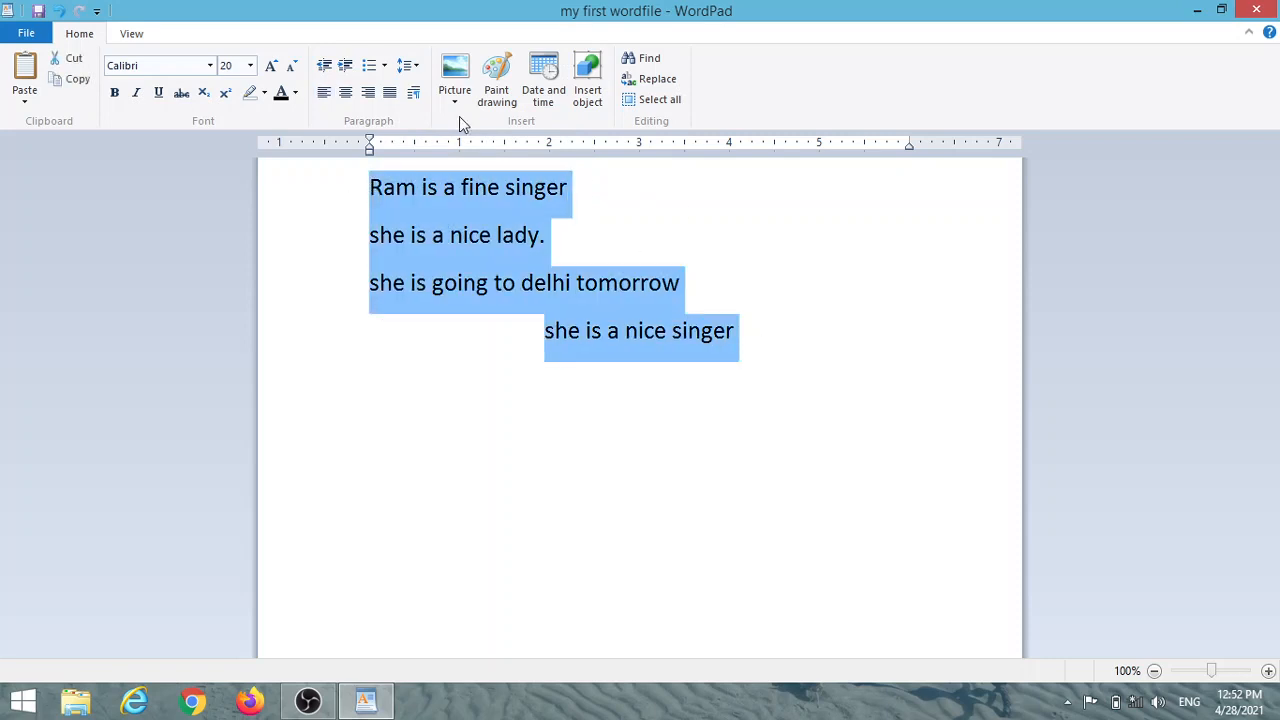
click(418, 71)
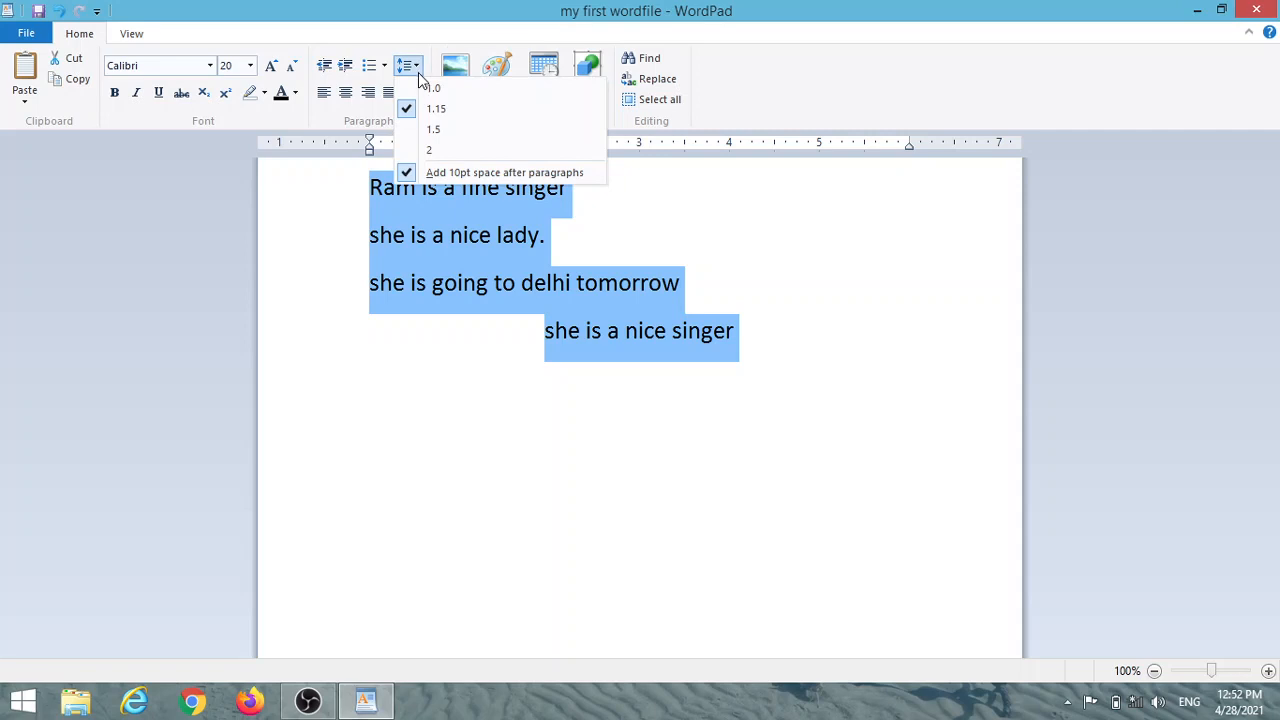
click(420, 88)
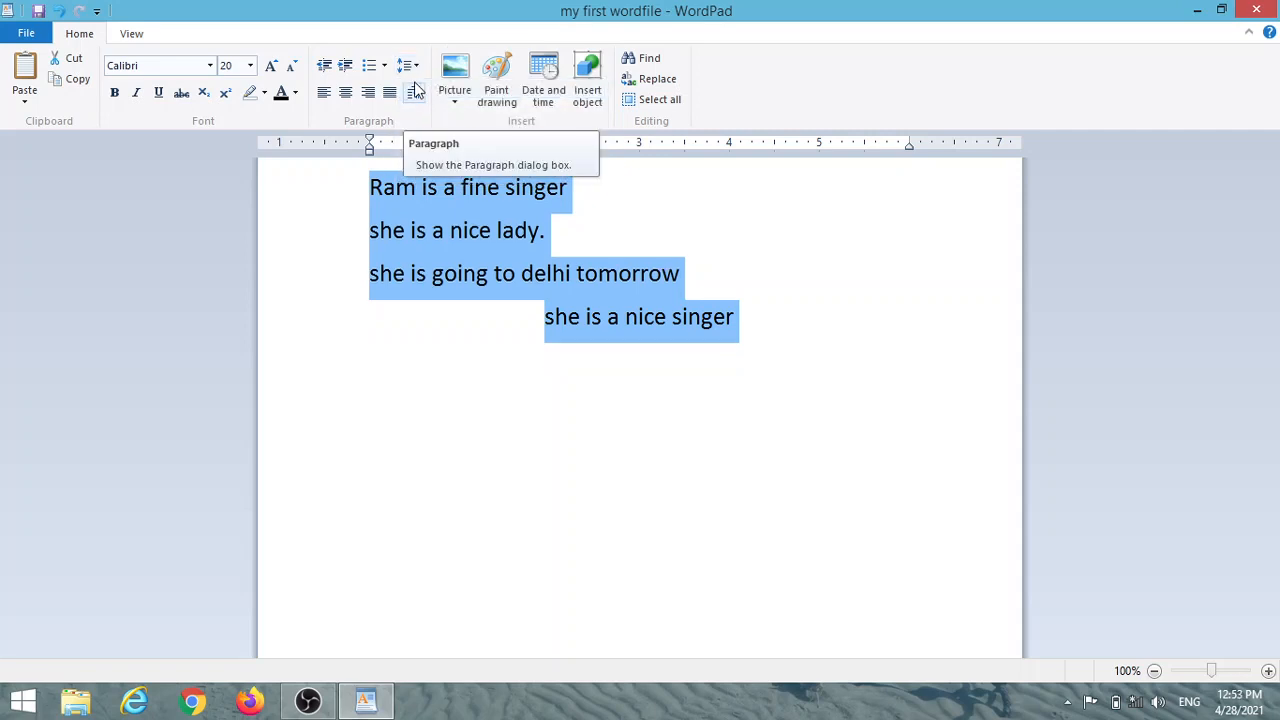
click(408, 68)
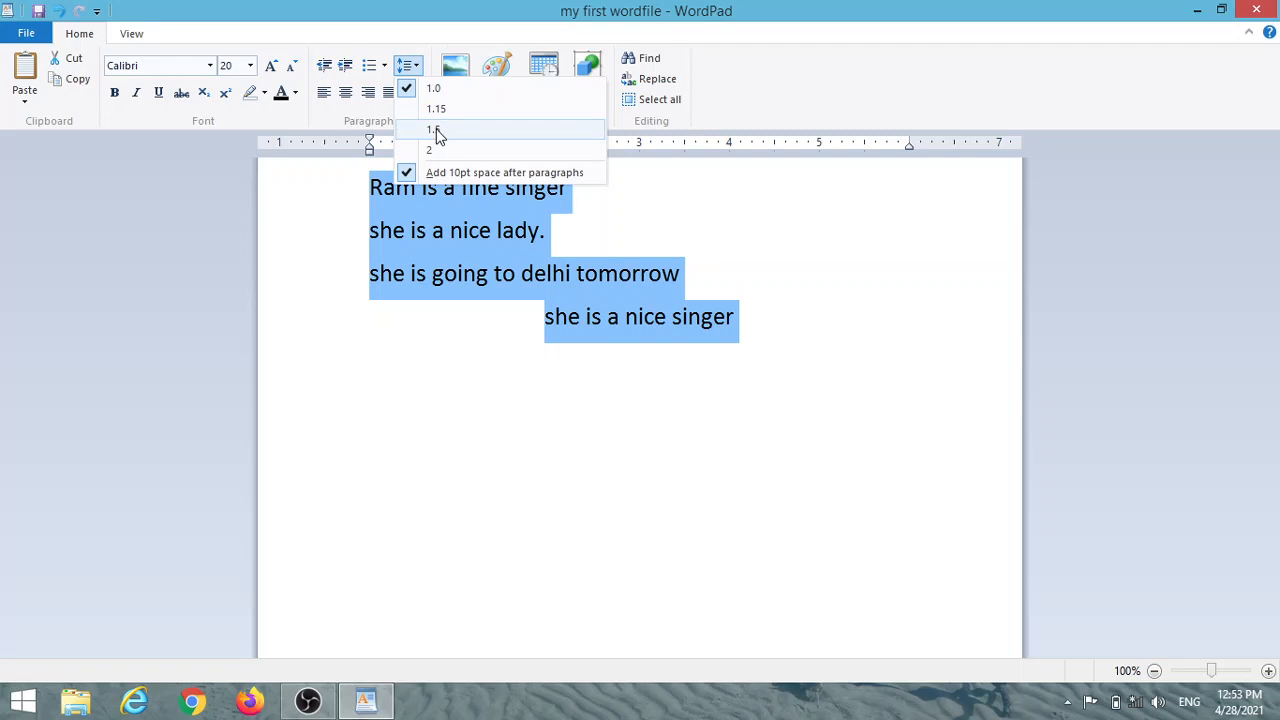
click(440, 130)
click(420, 68)
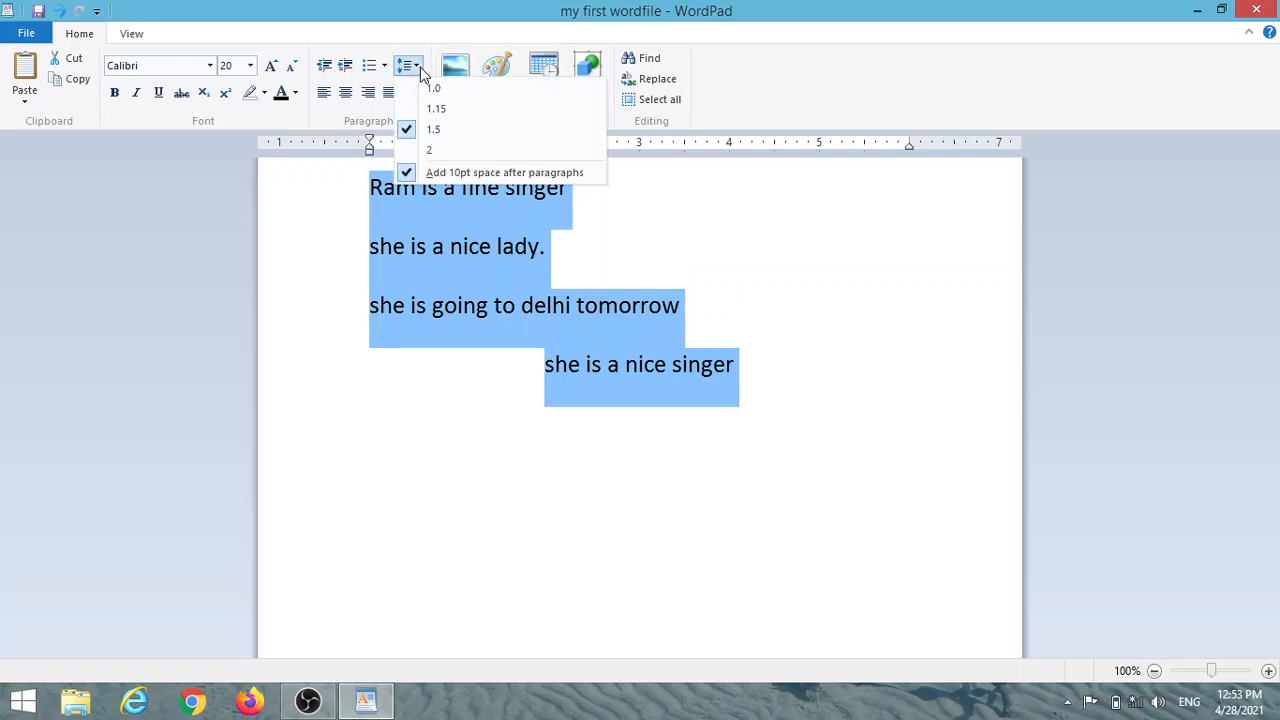
click(428, 152)
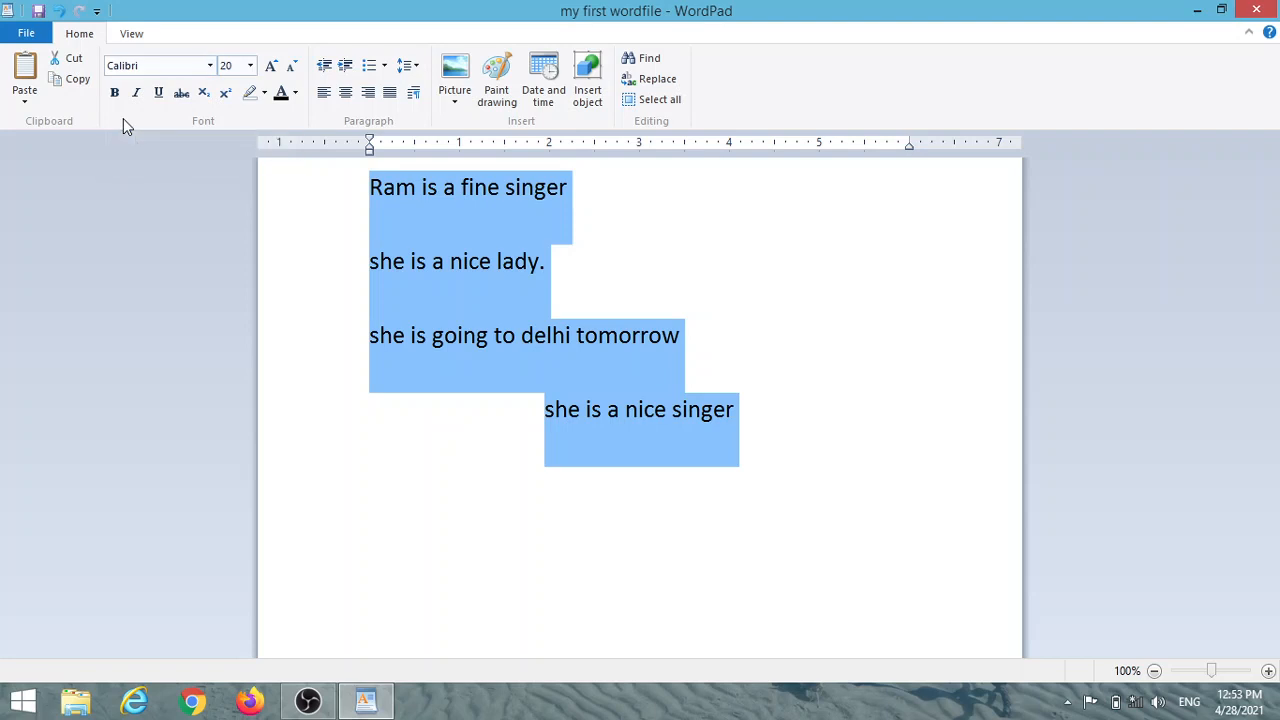
- Change the font of the four selected sentences to Bookman Old Style
click(211, 66)
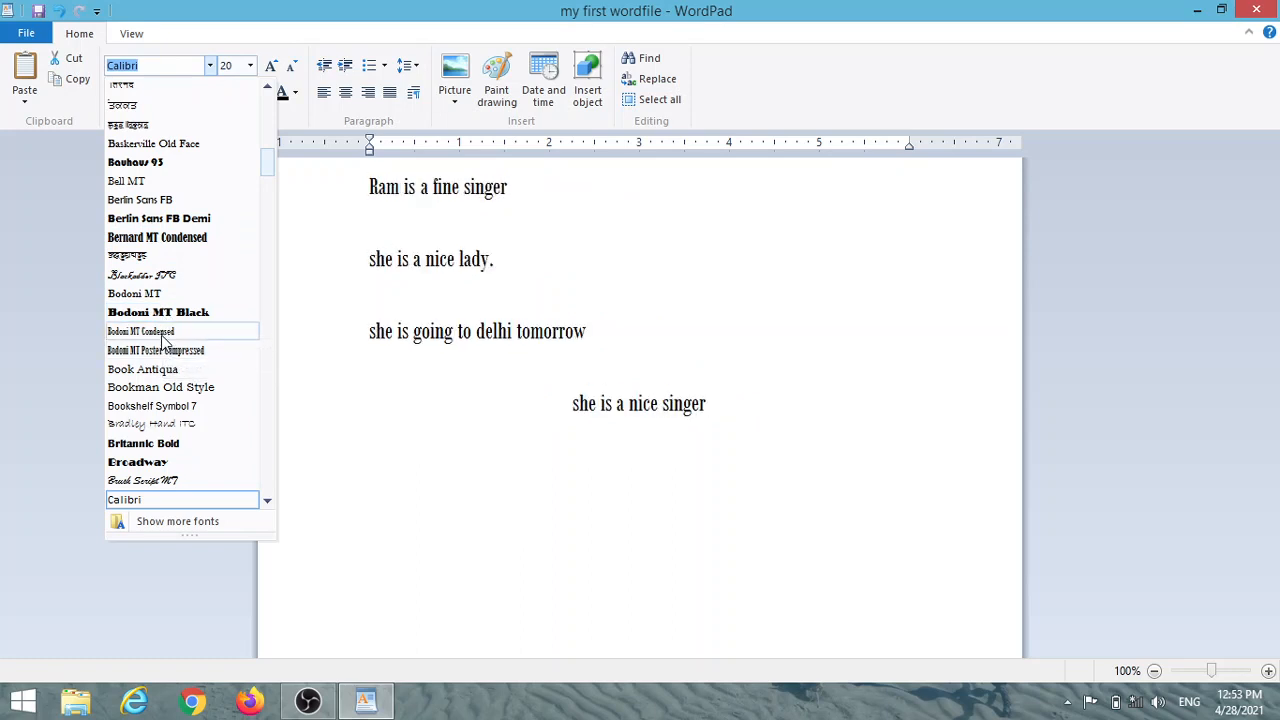
click(163, 388)
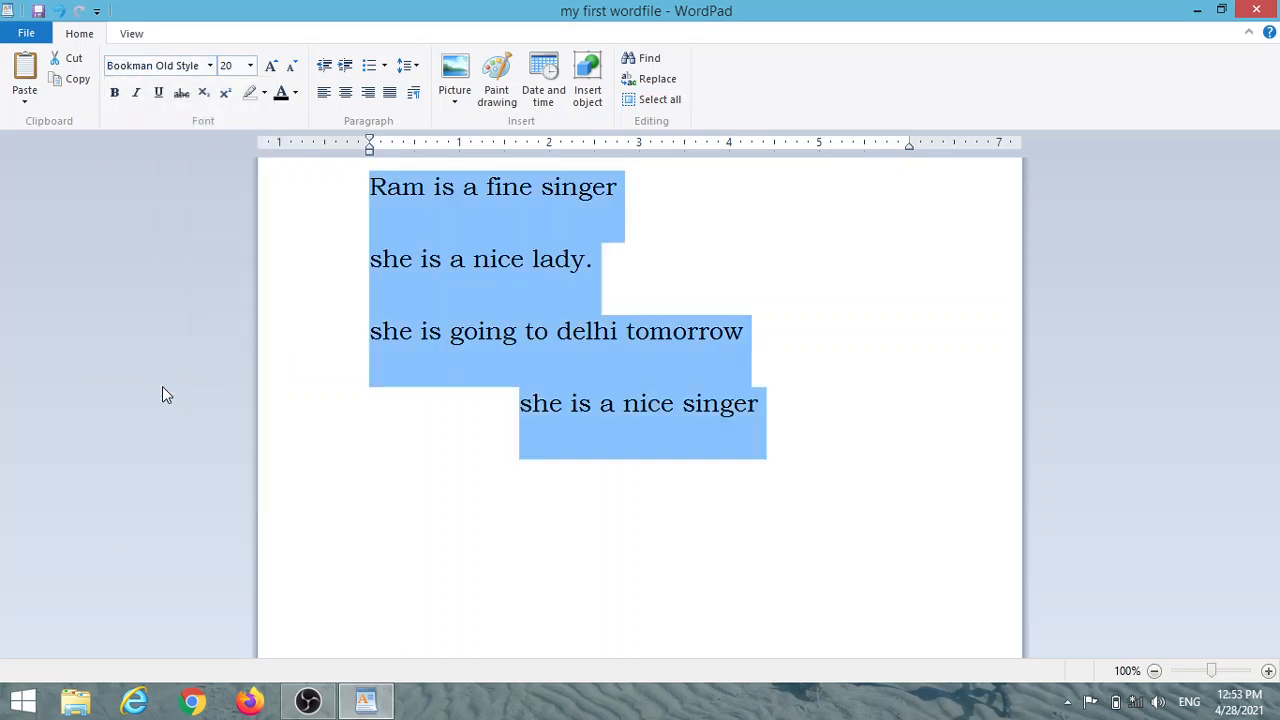
- Set the text color of the four selected sentences to red
click(251, 65)
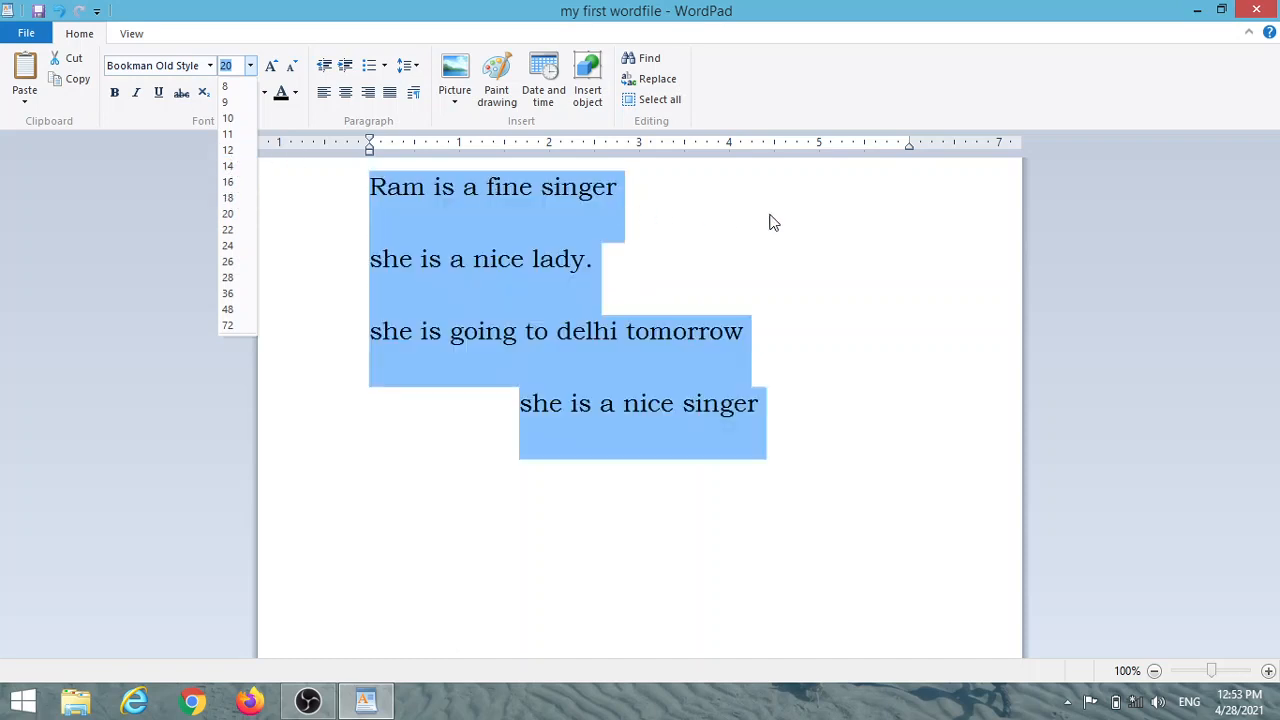
click(770, 222)
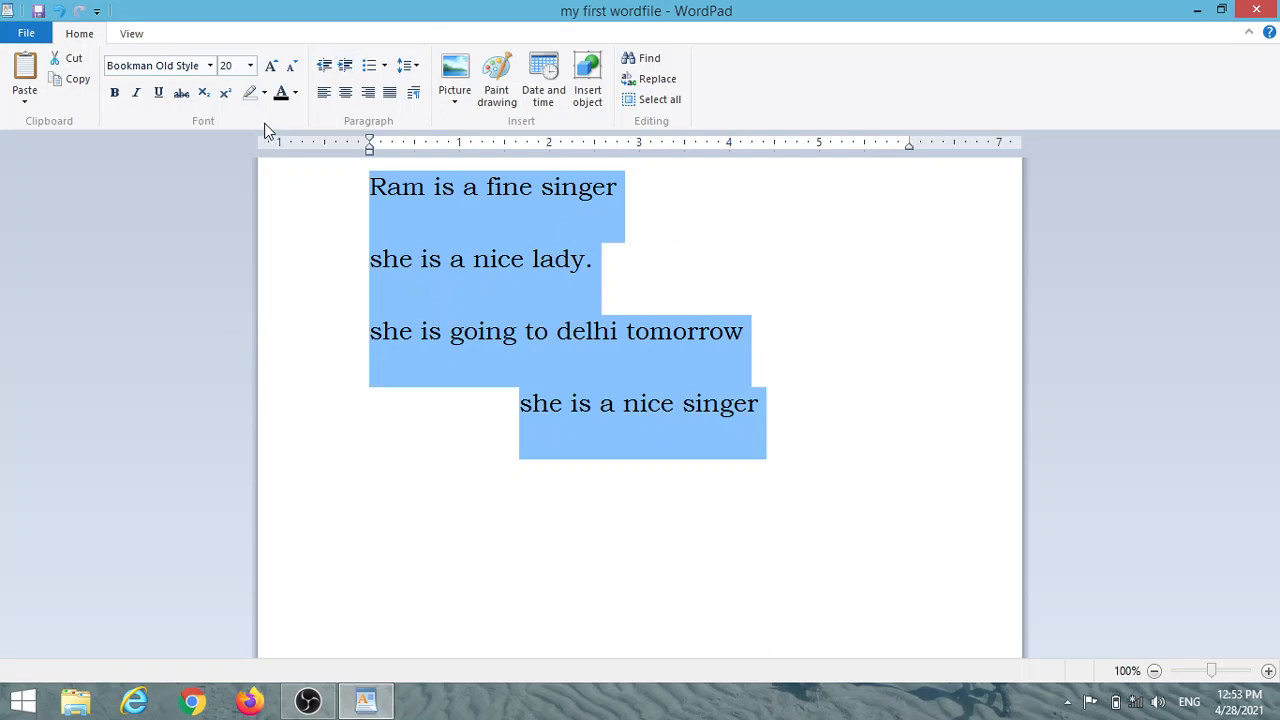
click(295, 93)
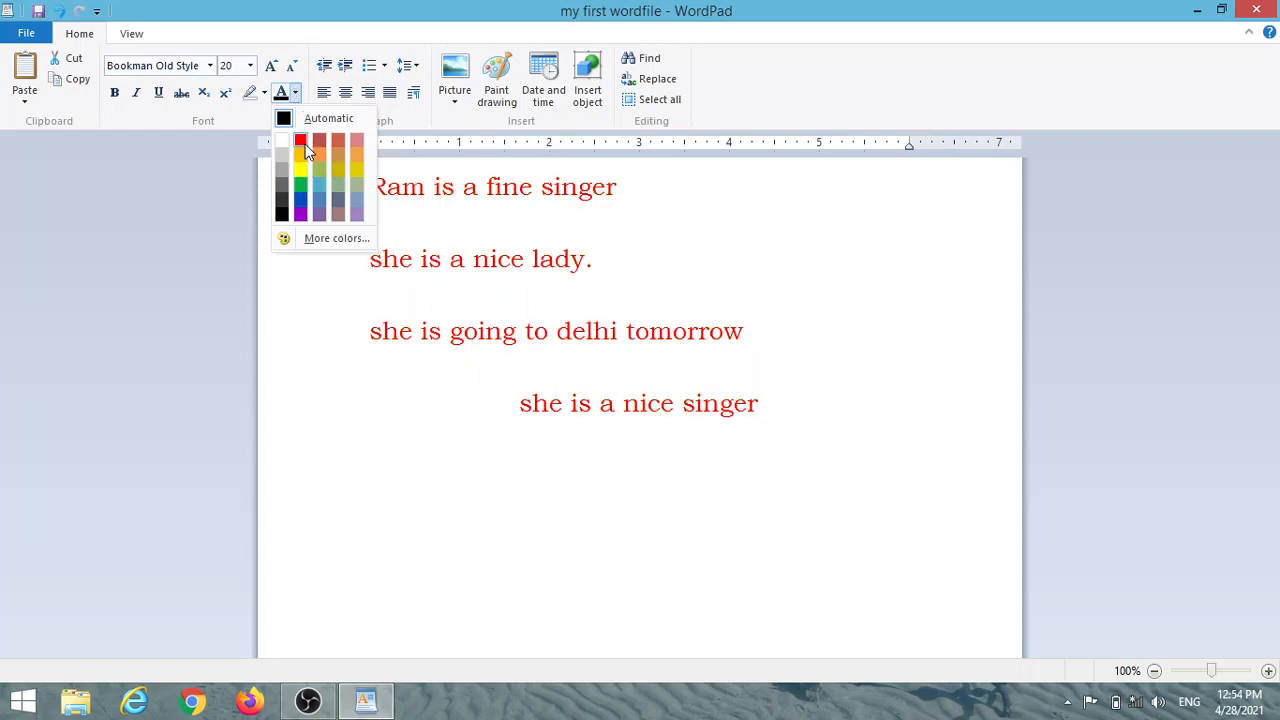
click(306, 149)
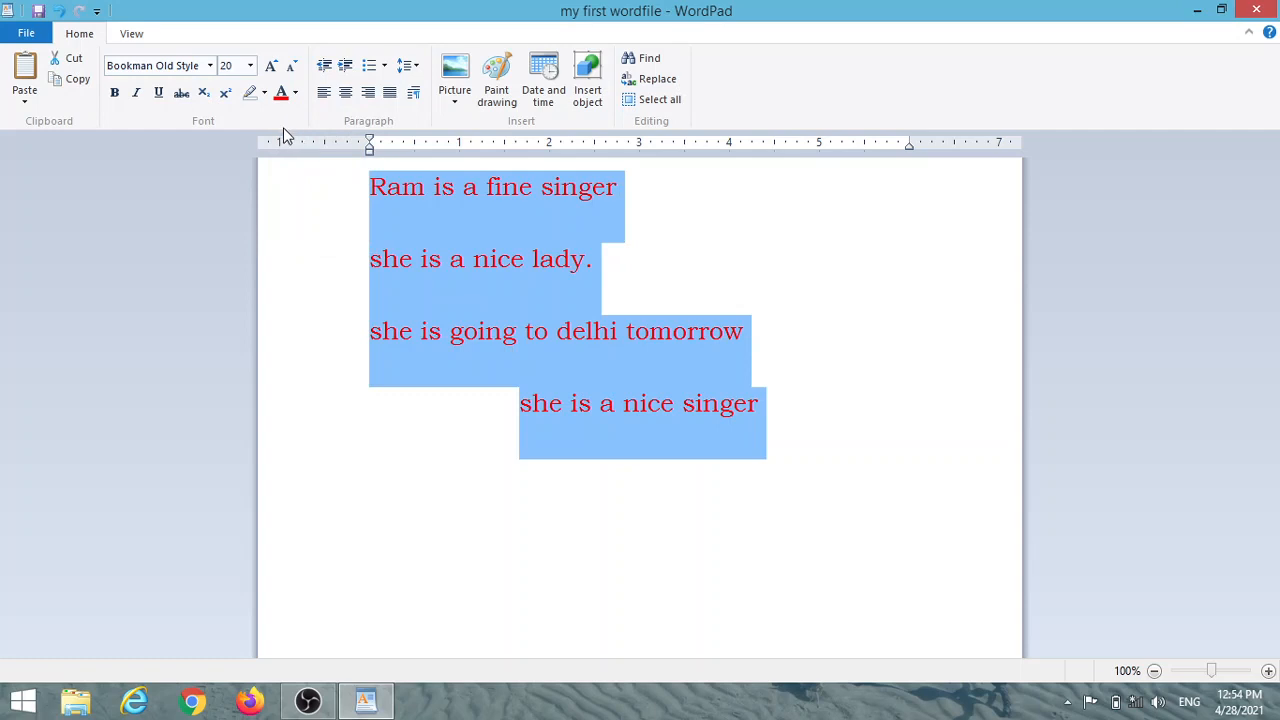
click(704, 202)
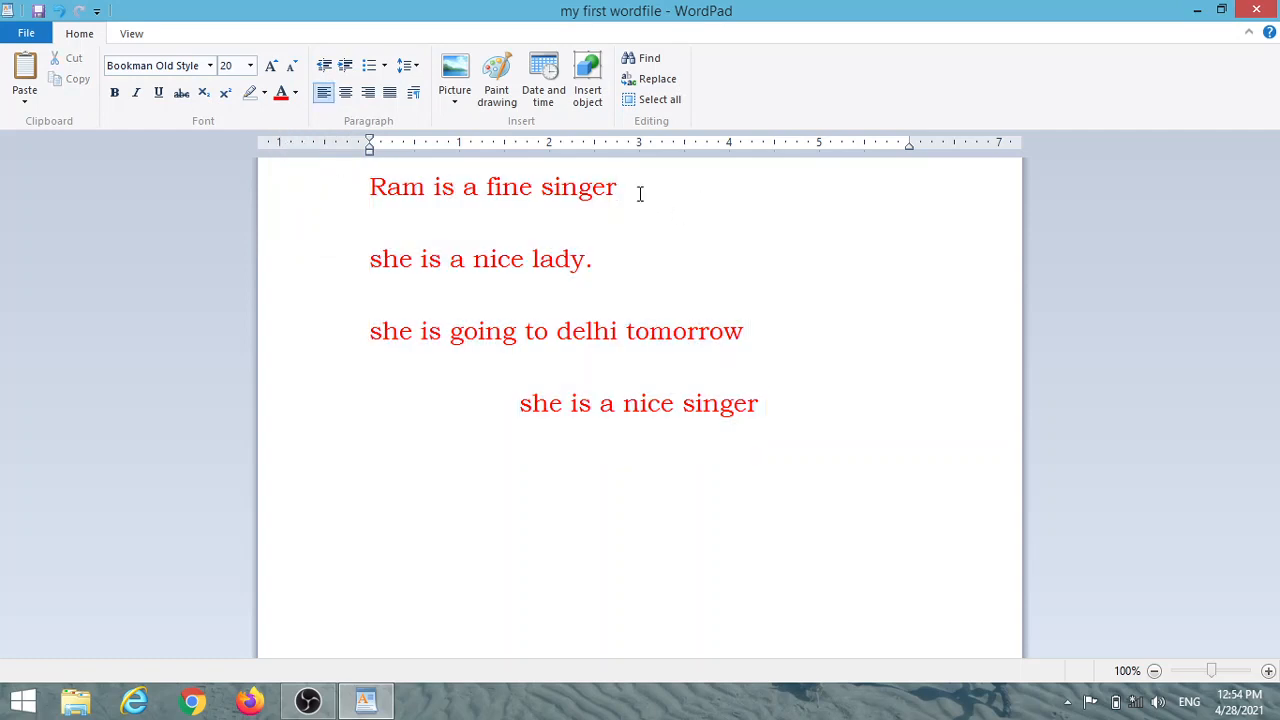
- Highlight the word "singer" in the first sentence in cyan
double_click(562, 187)
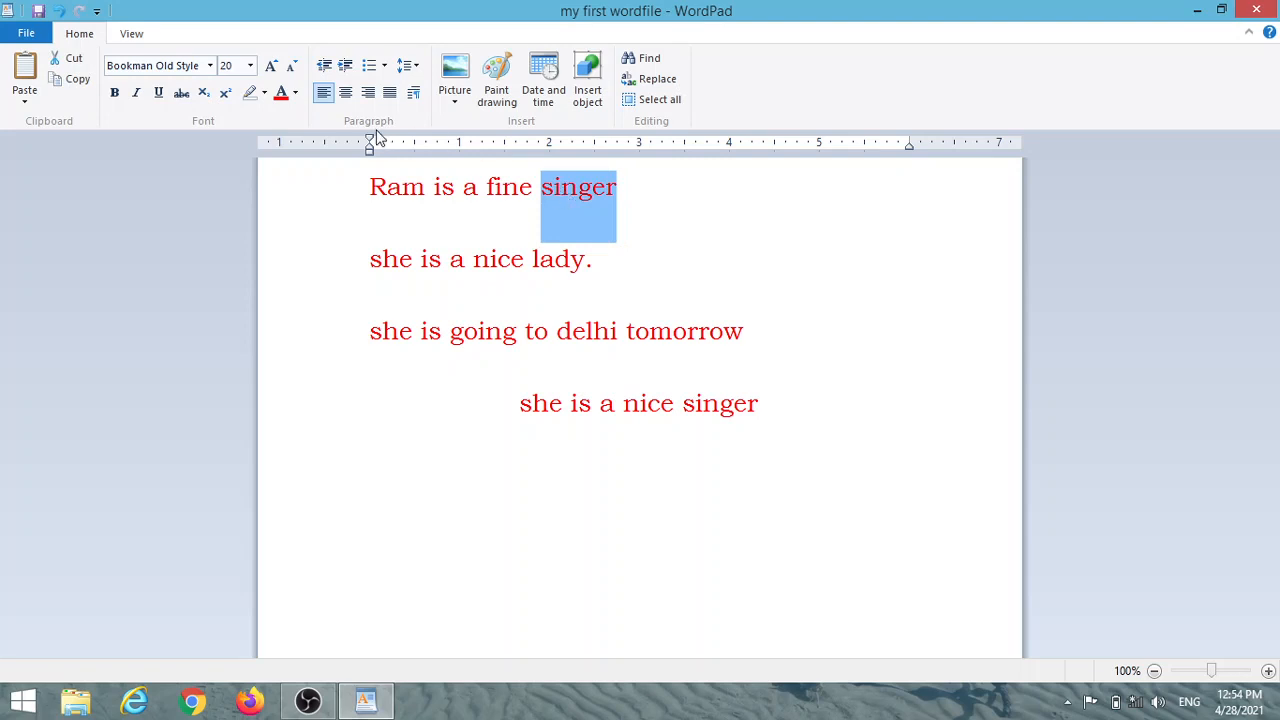
click(265, 94)
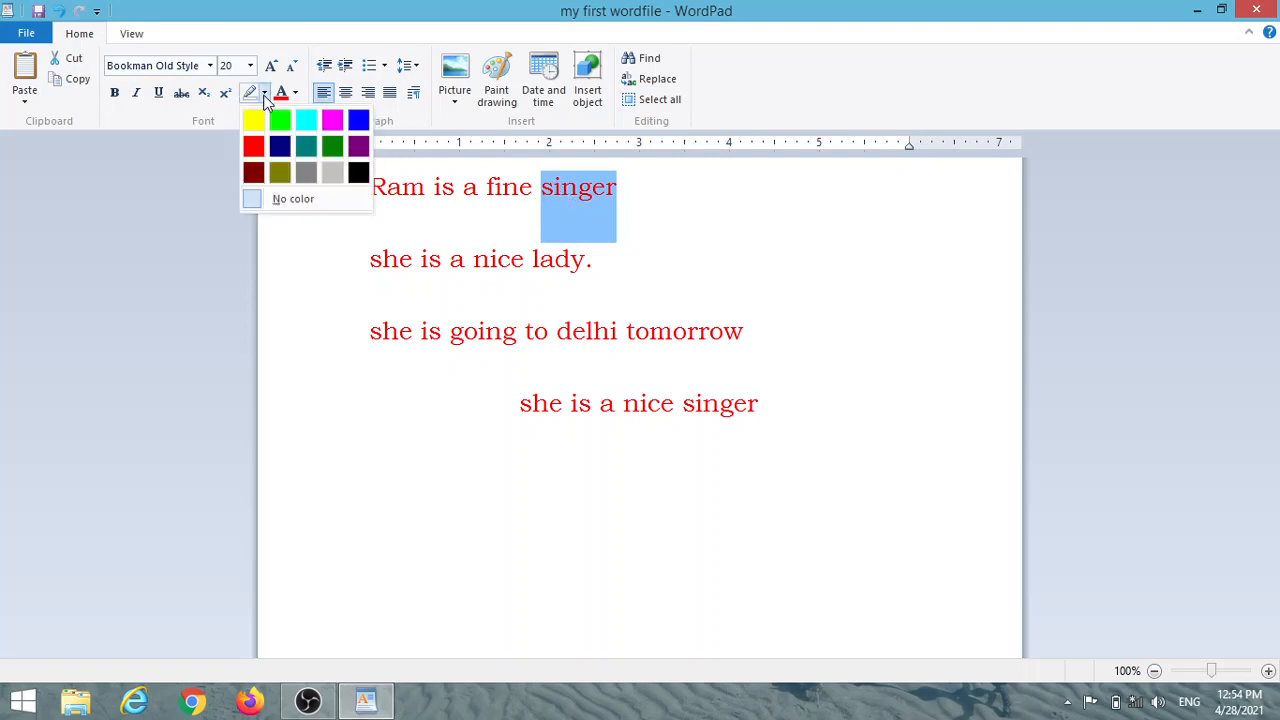
click(305, 123)
click(698, 258)
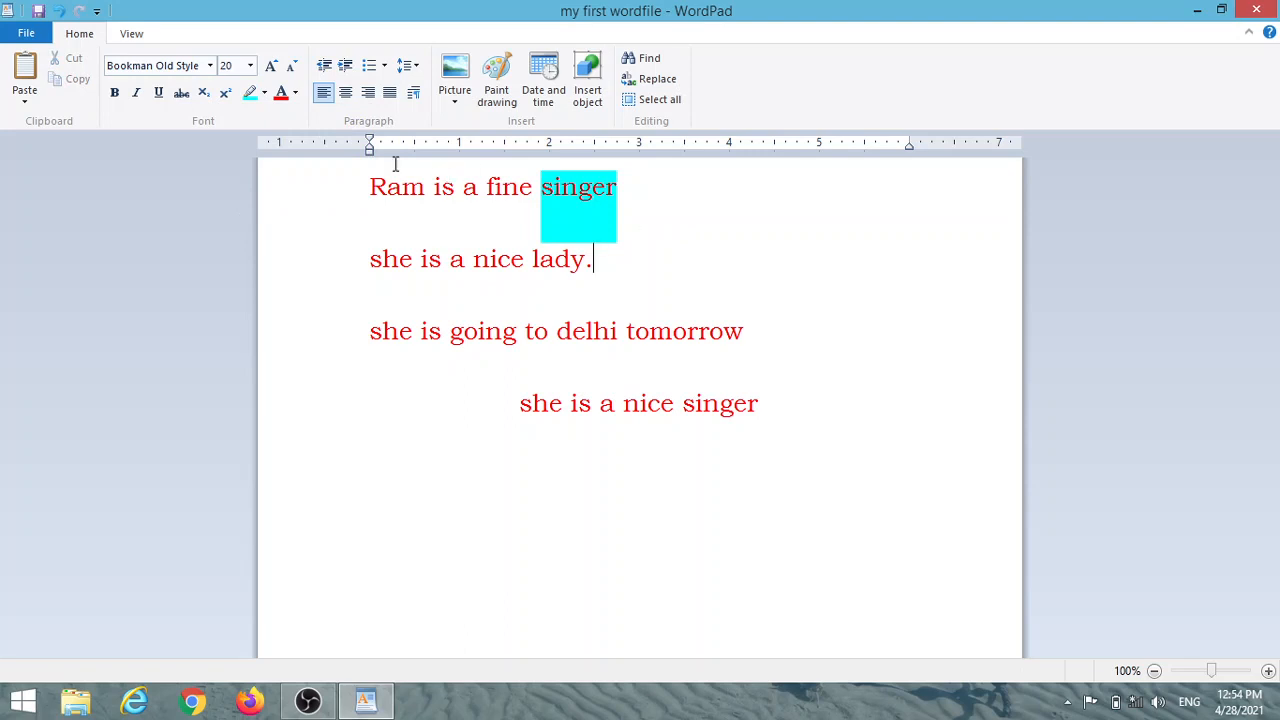
- Apply bold, italic and strikethrough to all four sentences, trying underline on them as well and removing it
click(752, 331)
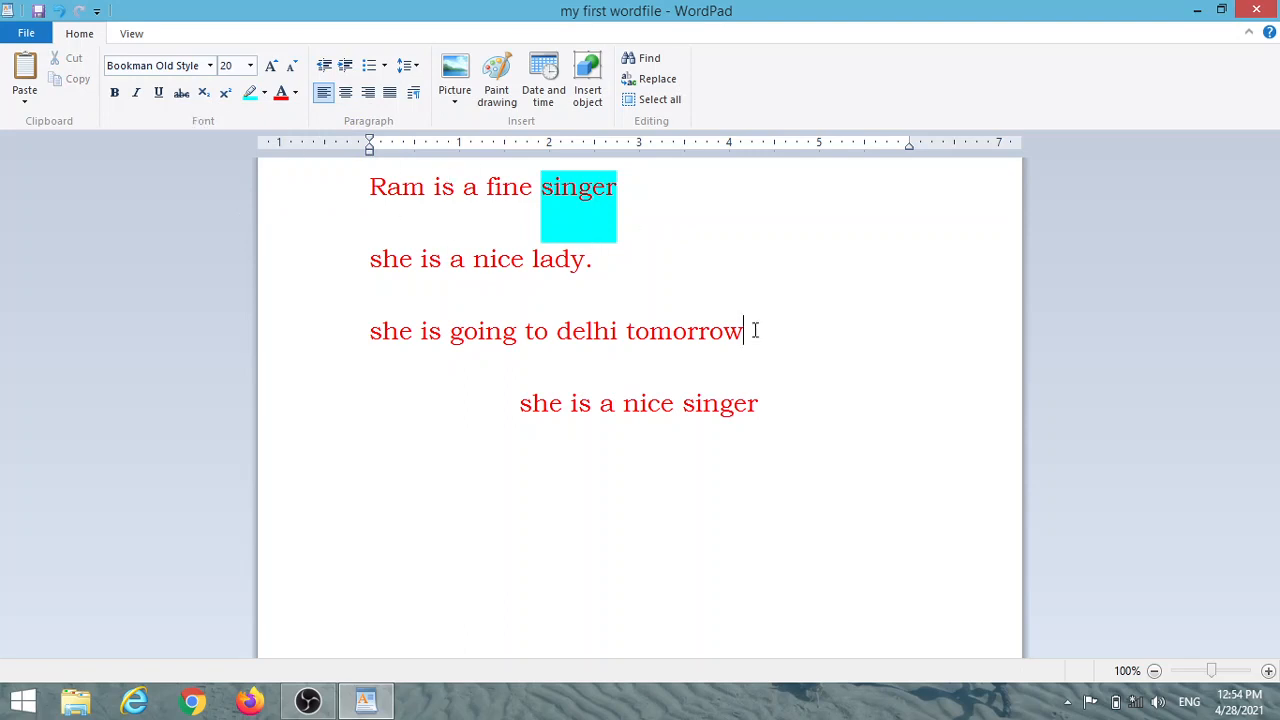
click(780, 414)
drag(780, 414, 349, 197)
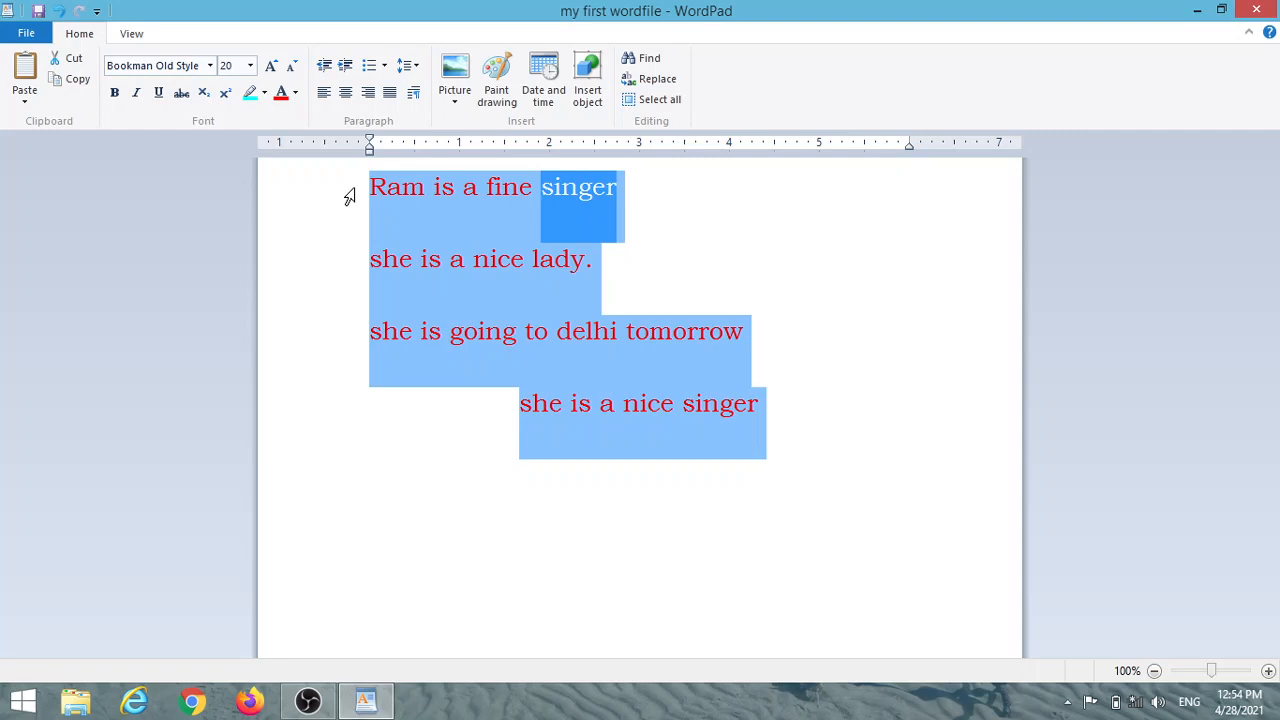
click(116, 96)
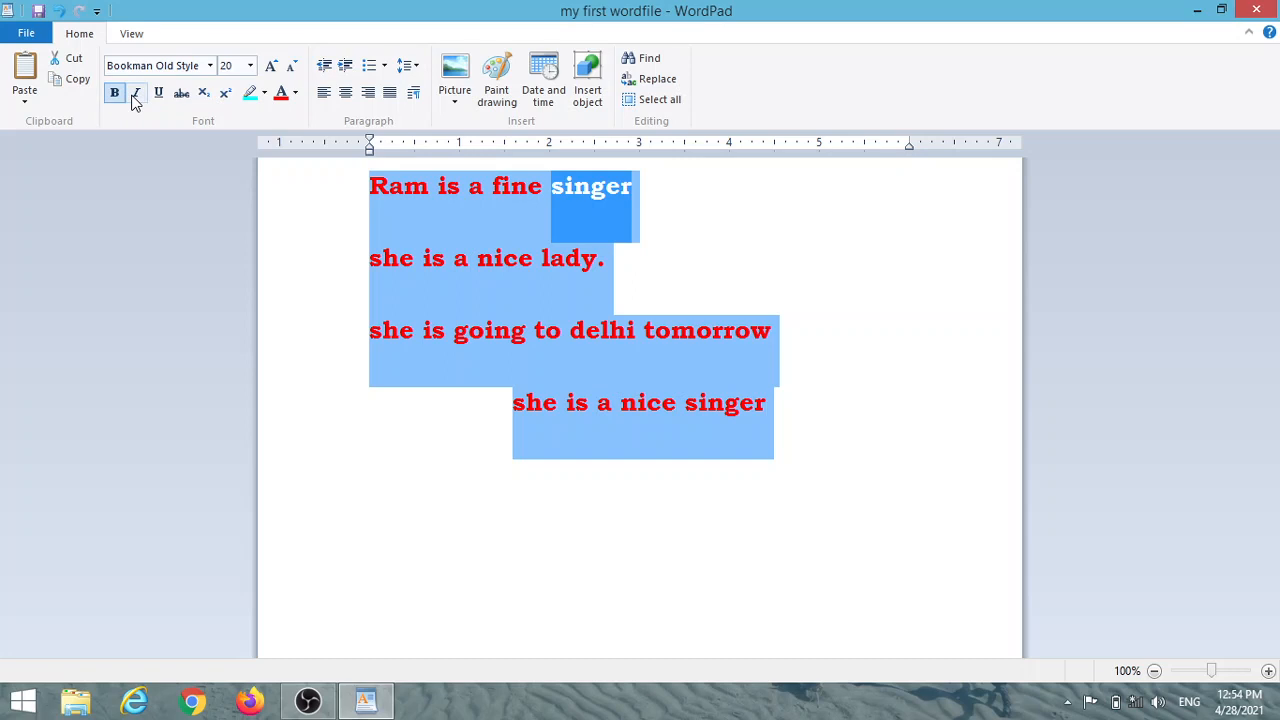
click(135, 95)
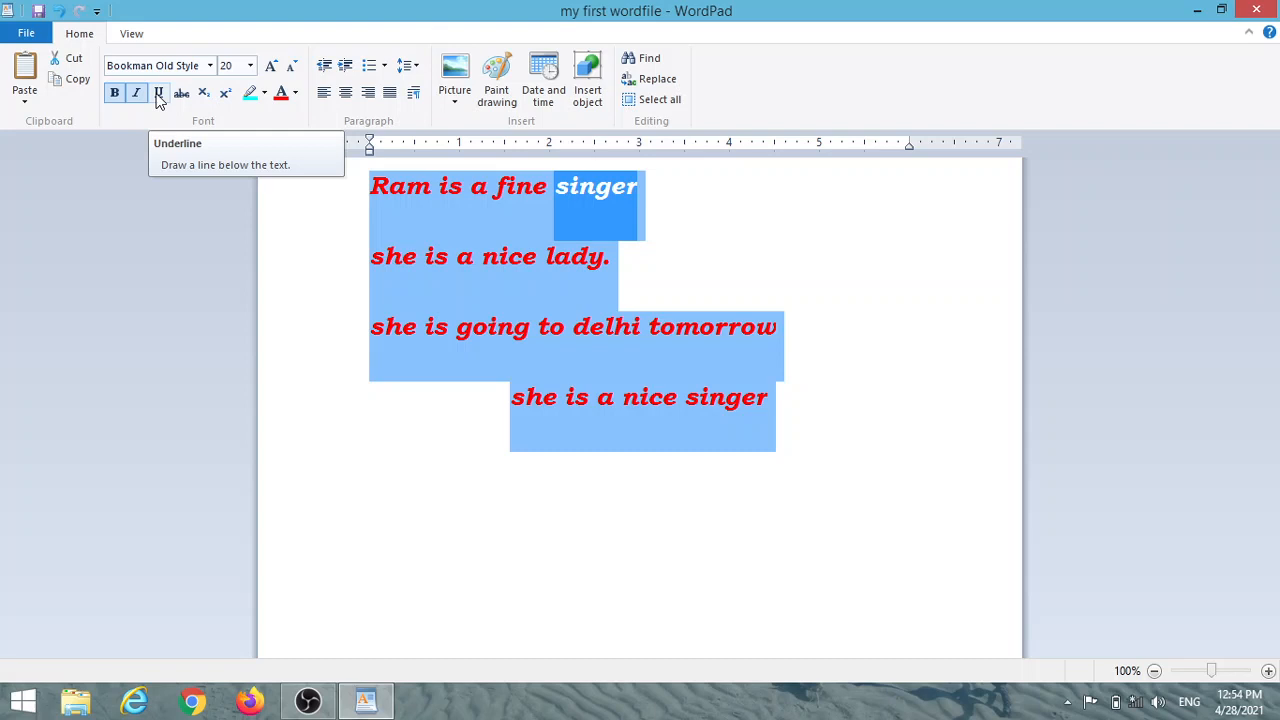
click(158, 95)
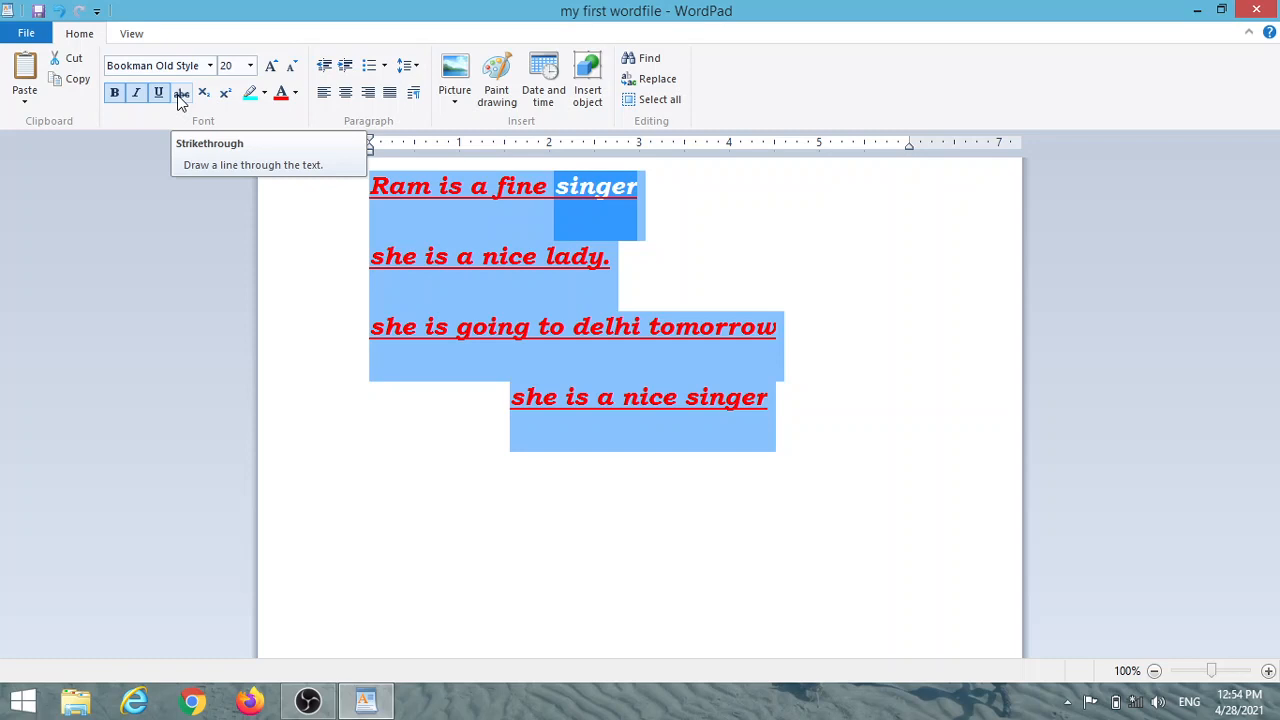
click(180, 97)
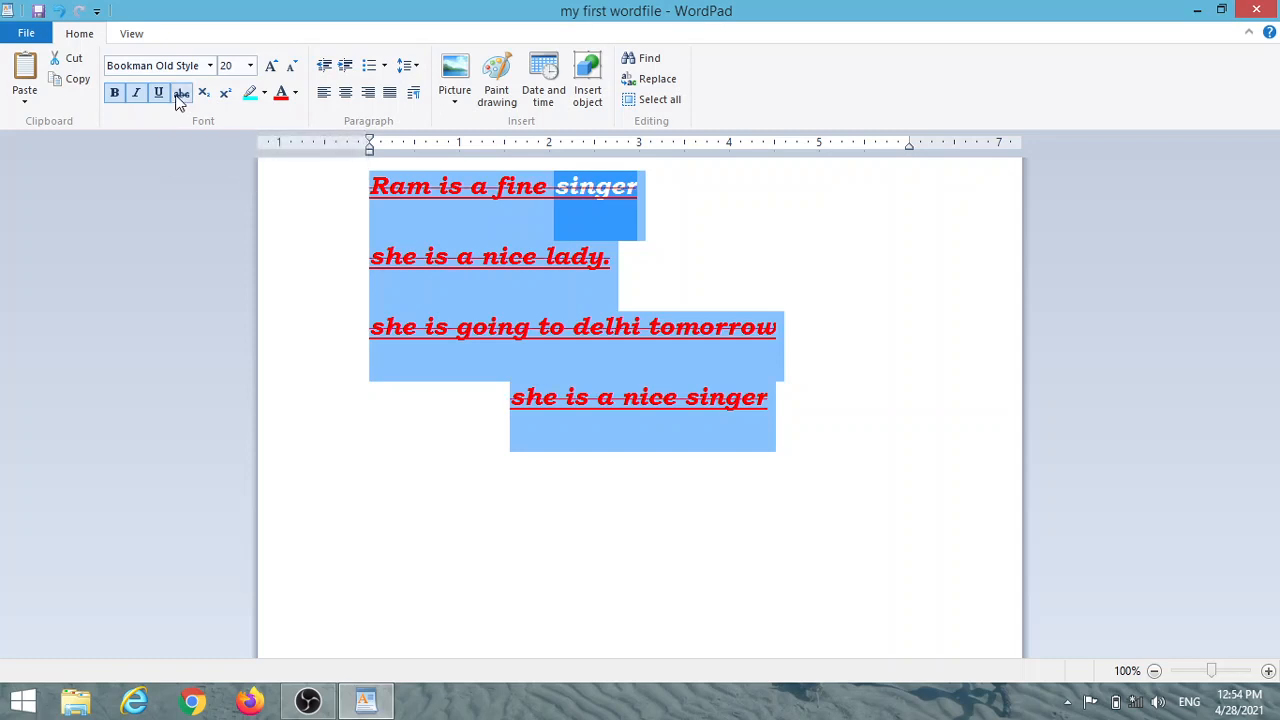
click(160, 96)
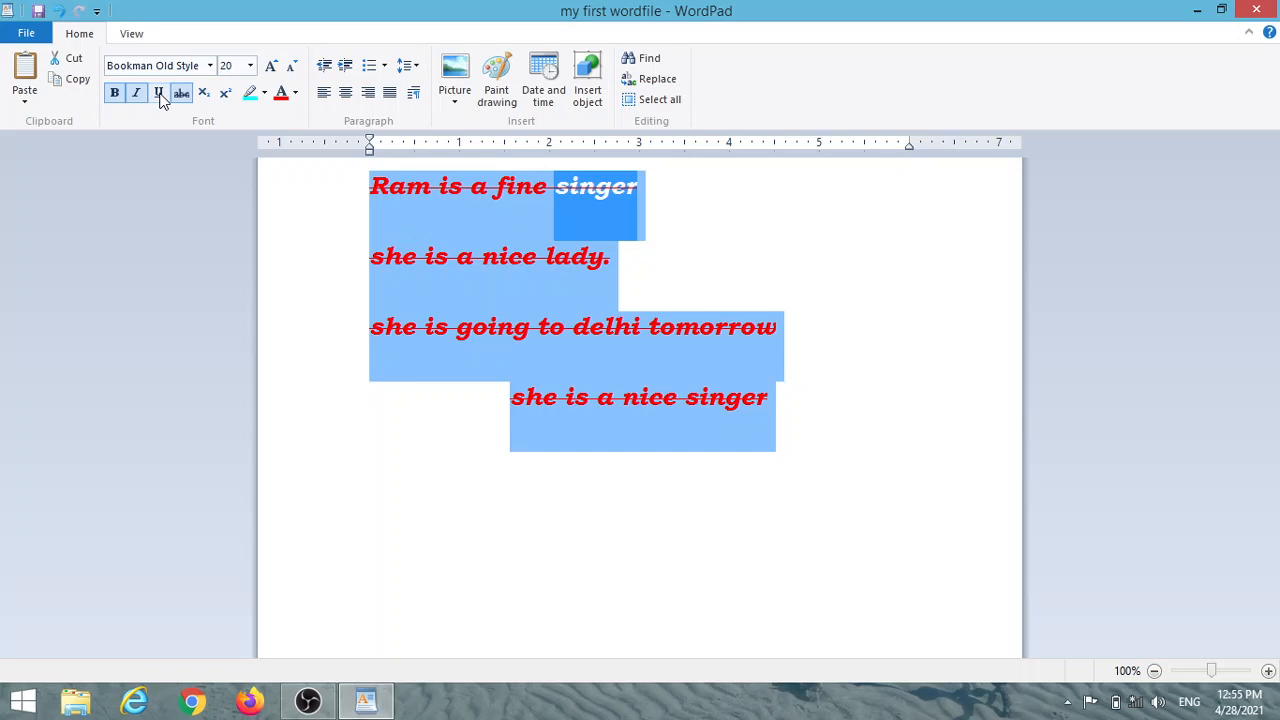
click(674, 256)
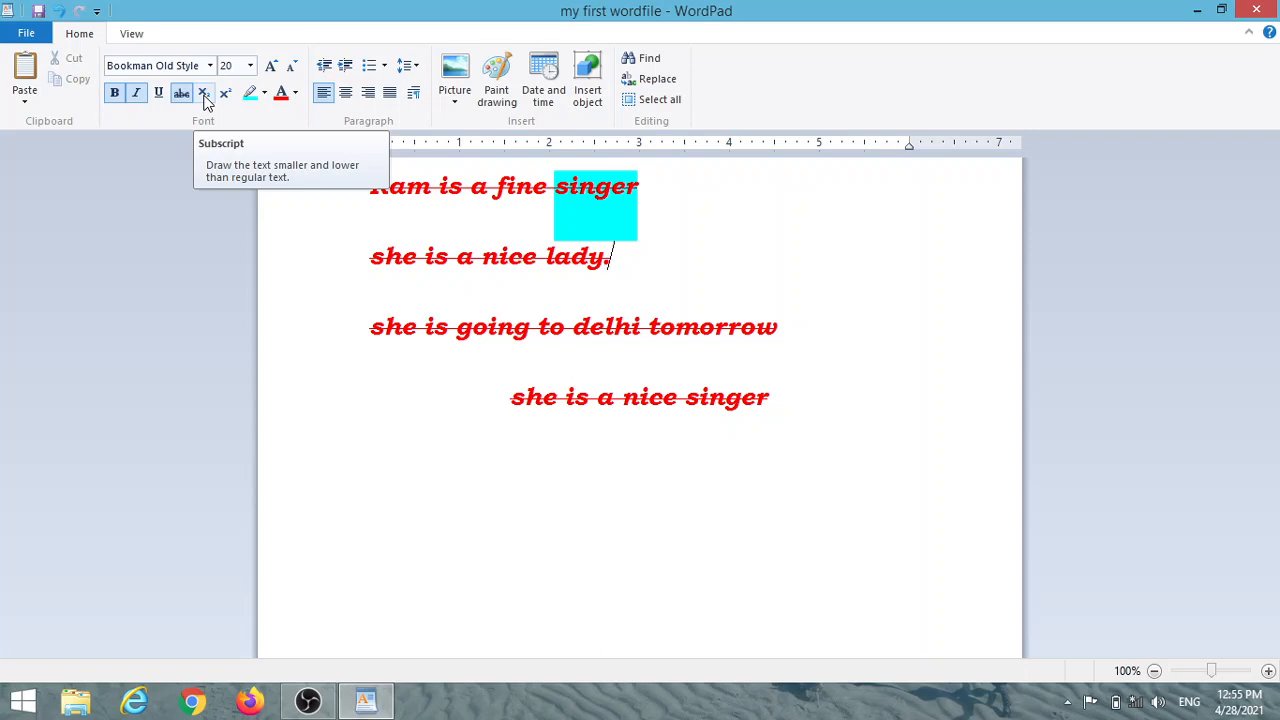
click(814, 408)
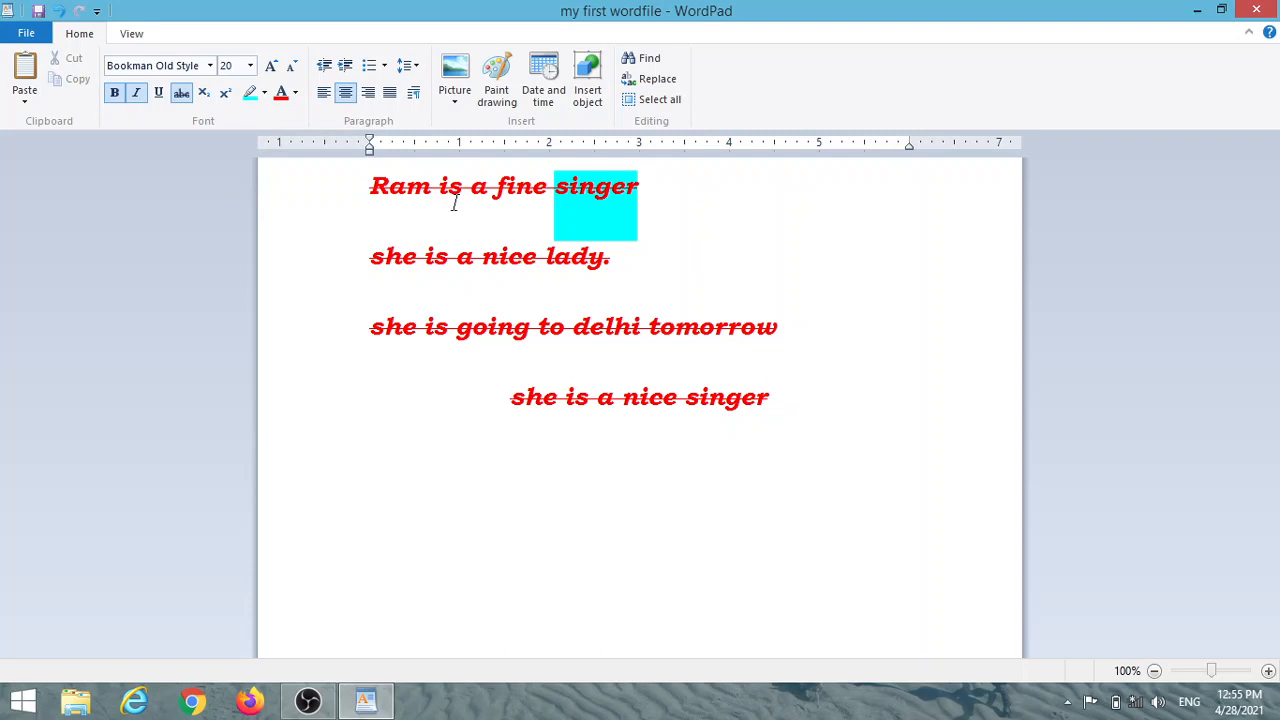
click(138, 93)
text(3)
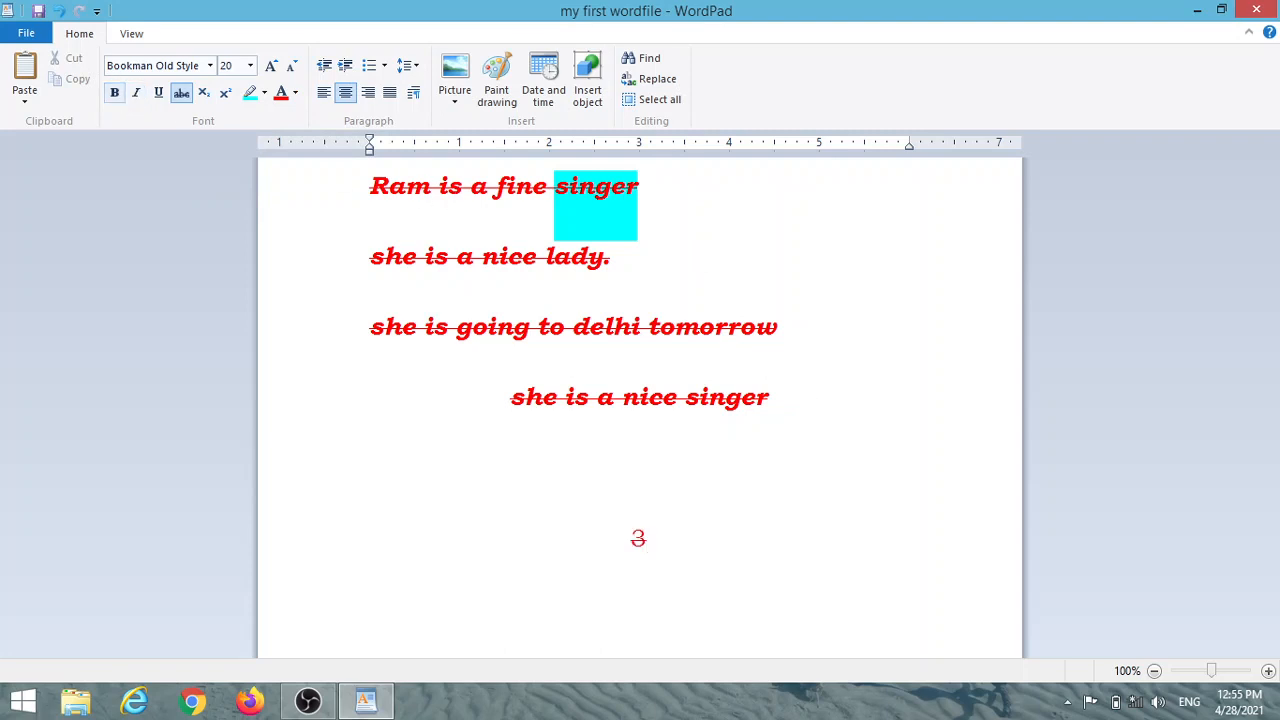
key(BackSpace)
key(BackSpace)
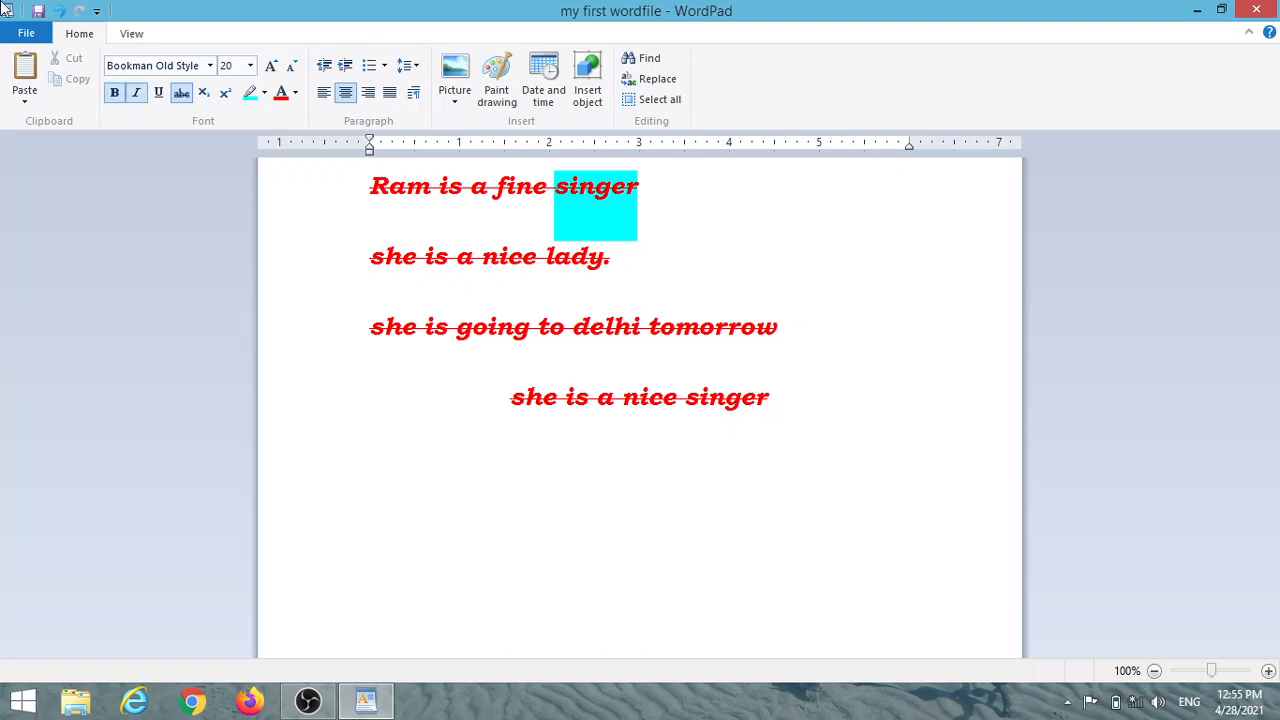
- Write a plain 4 without strikethrough or italics on the line below the fourth sentence
click(181, 93)
click(137, 93)
text(32)
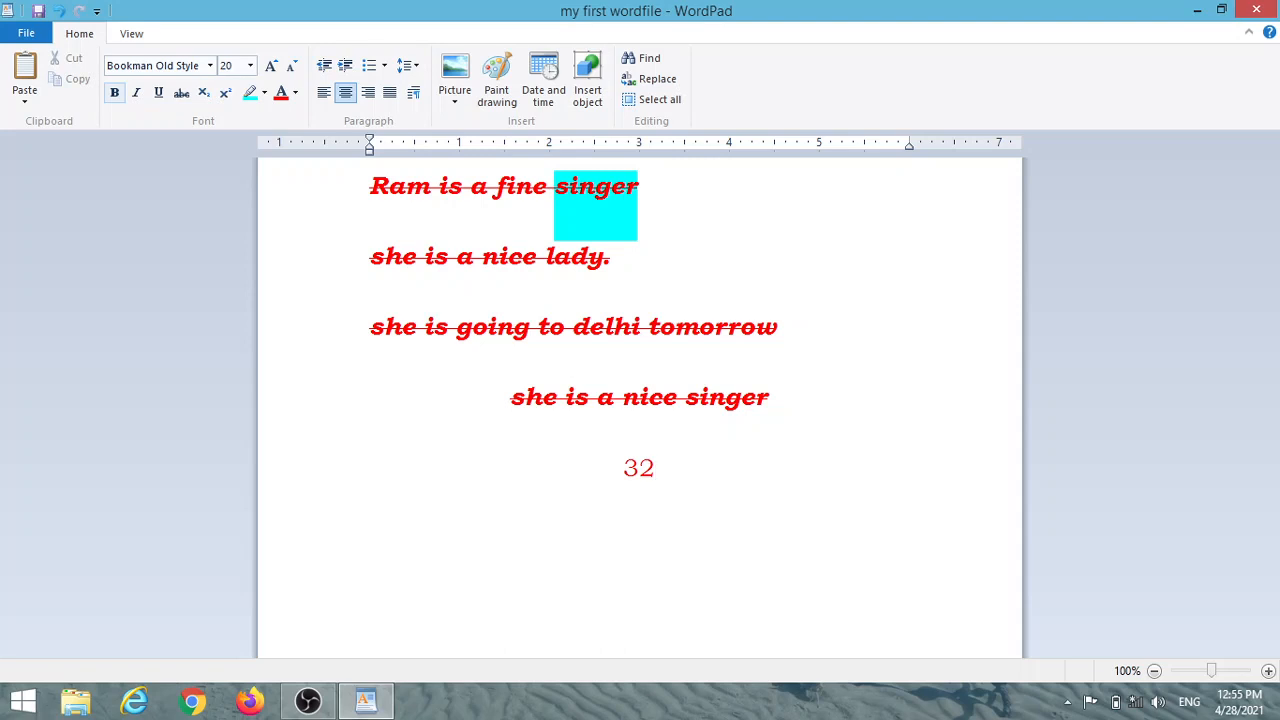
key(BackSpace)
key(BackSpace)
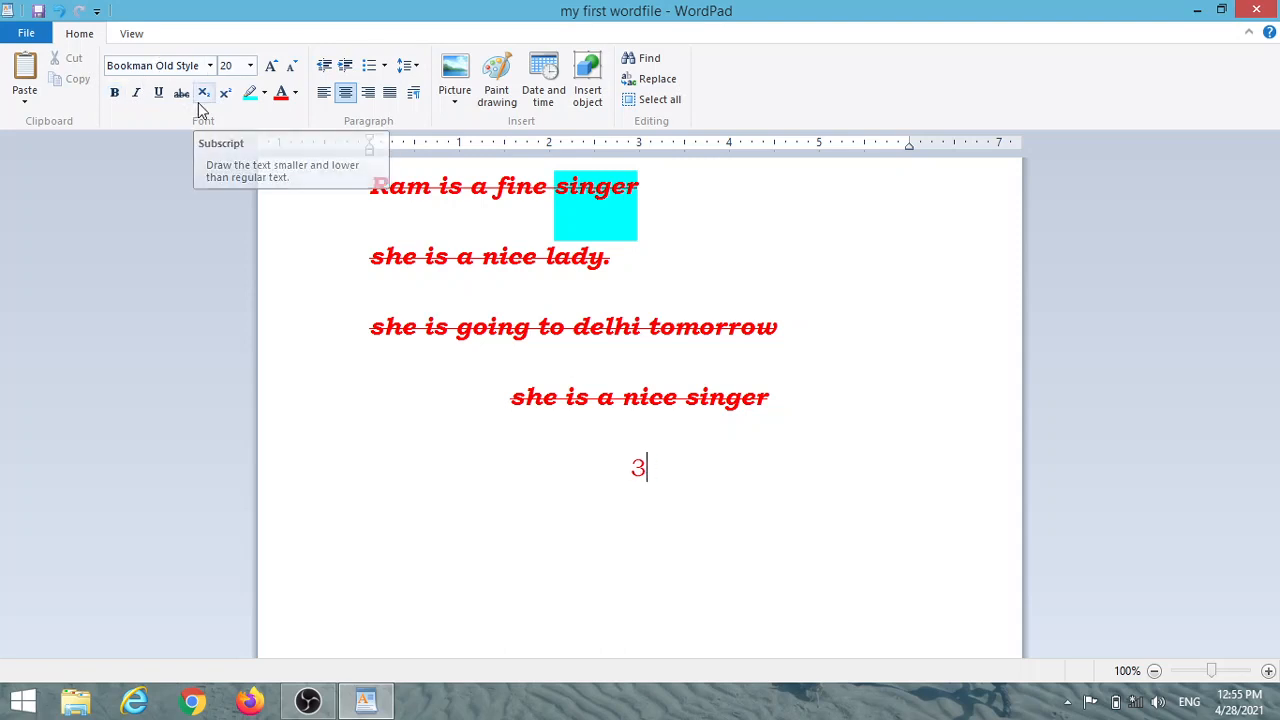
text(4)
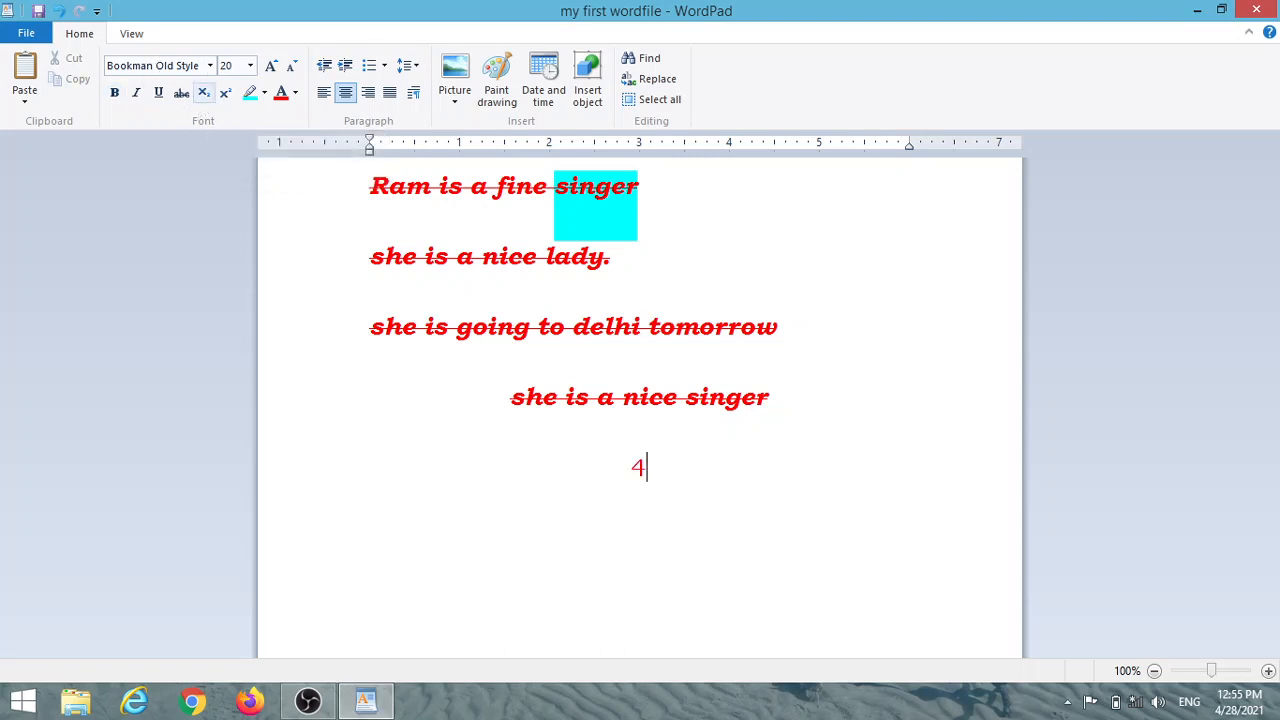
- Try a subscript 2 after the 4, erase it, and add a superscript 3 in its place
click(204, 97)
text(2)
key(BackSpace)
click(224, 91)
text(3)
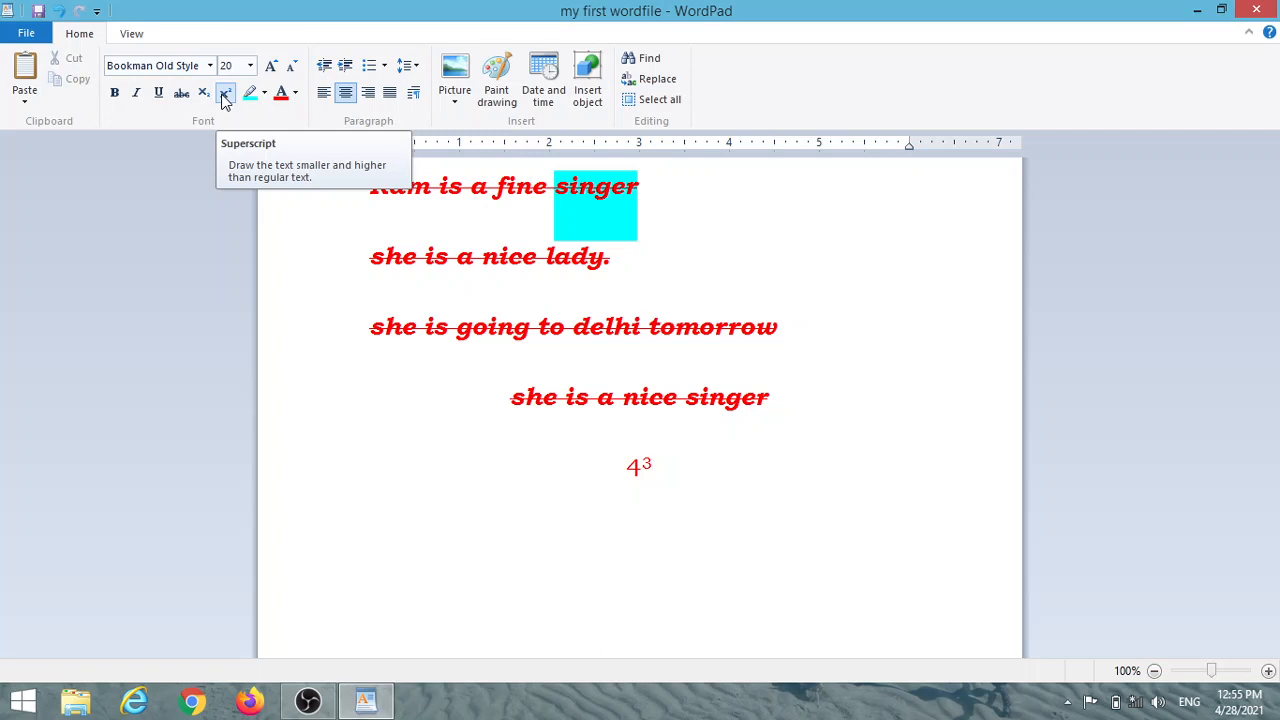
- Move the sentence "she is a nice singer" below the 4³ by cut and paste, and left-align the empty line after it
click(863, 431)
drag(771, 397, 498, 416)
key(ctrl+c)
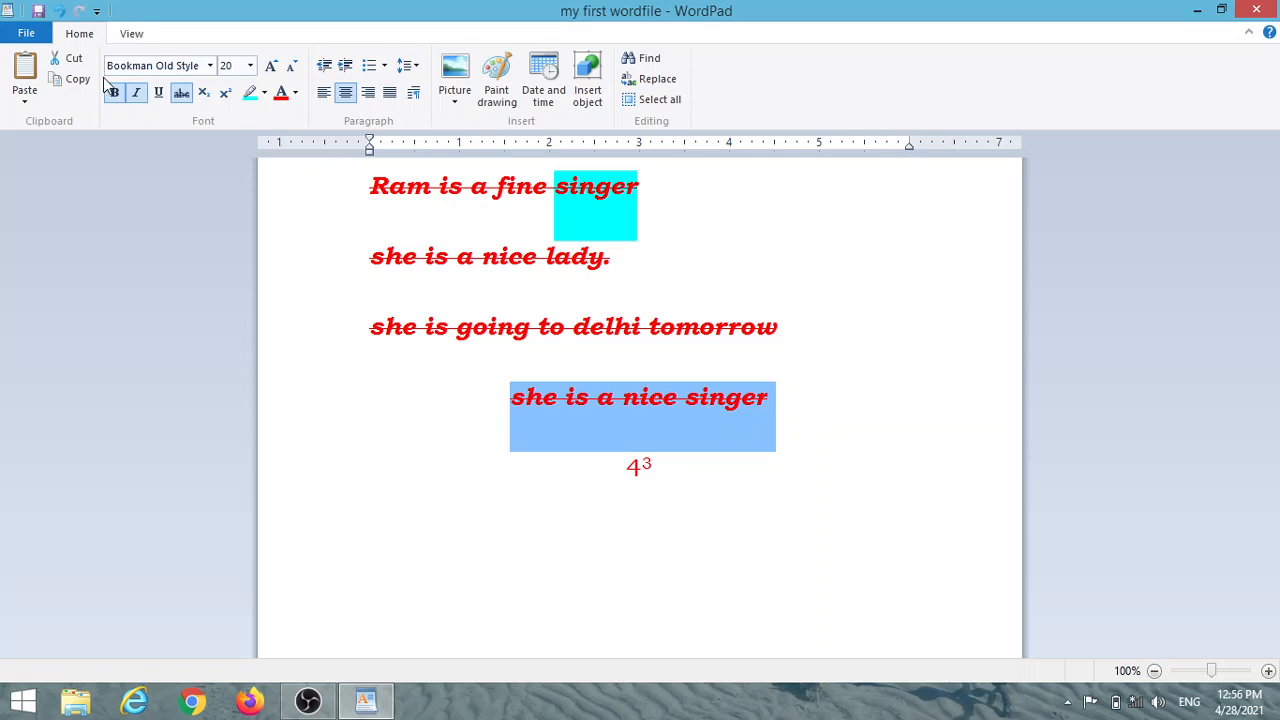
click(79, 62)
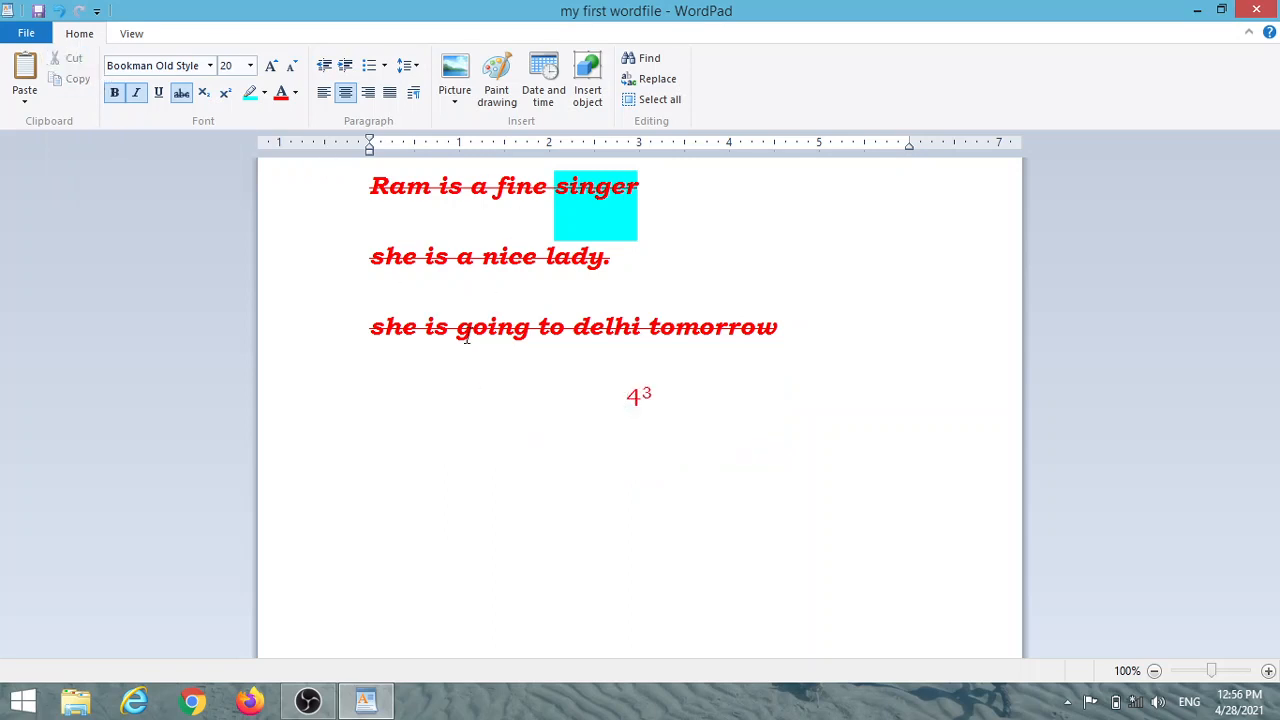
click(679, 419)
key(Return)
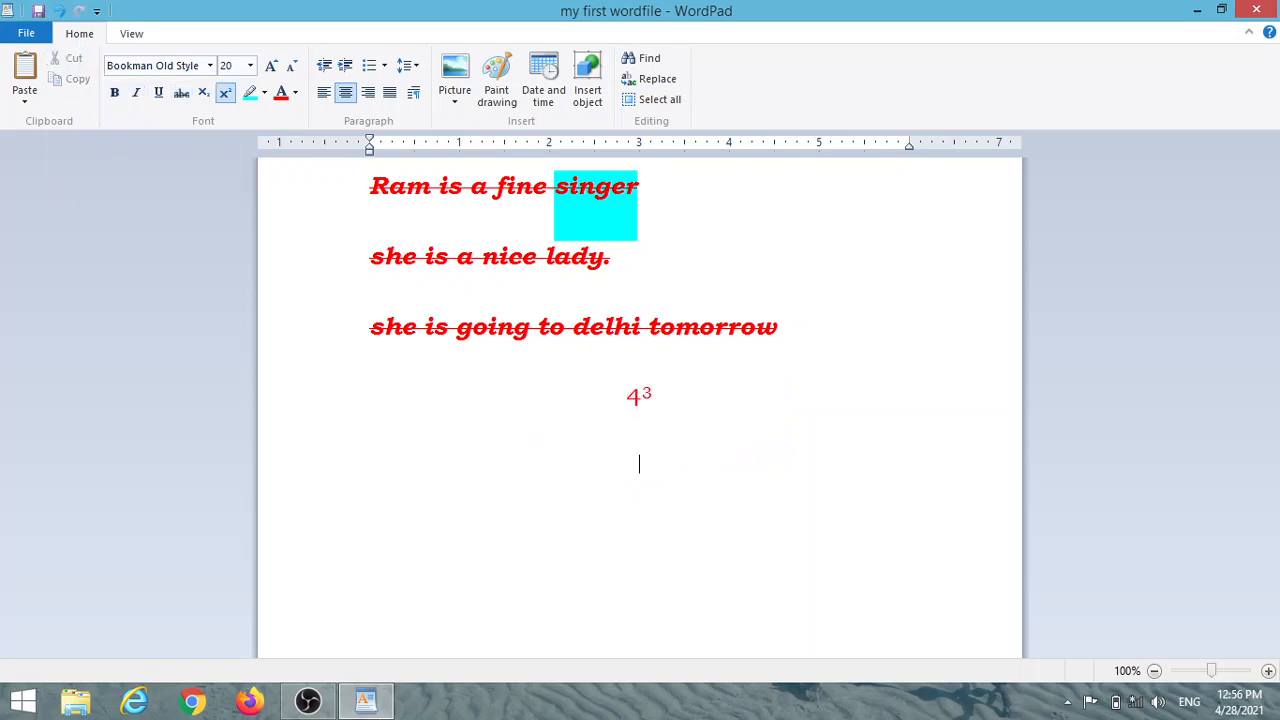
key(ctrl+v)
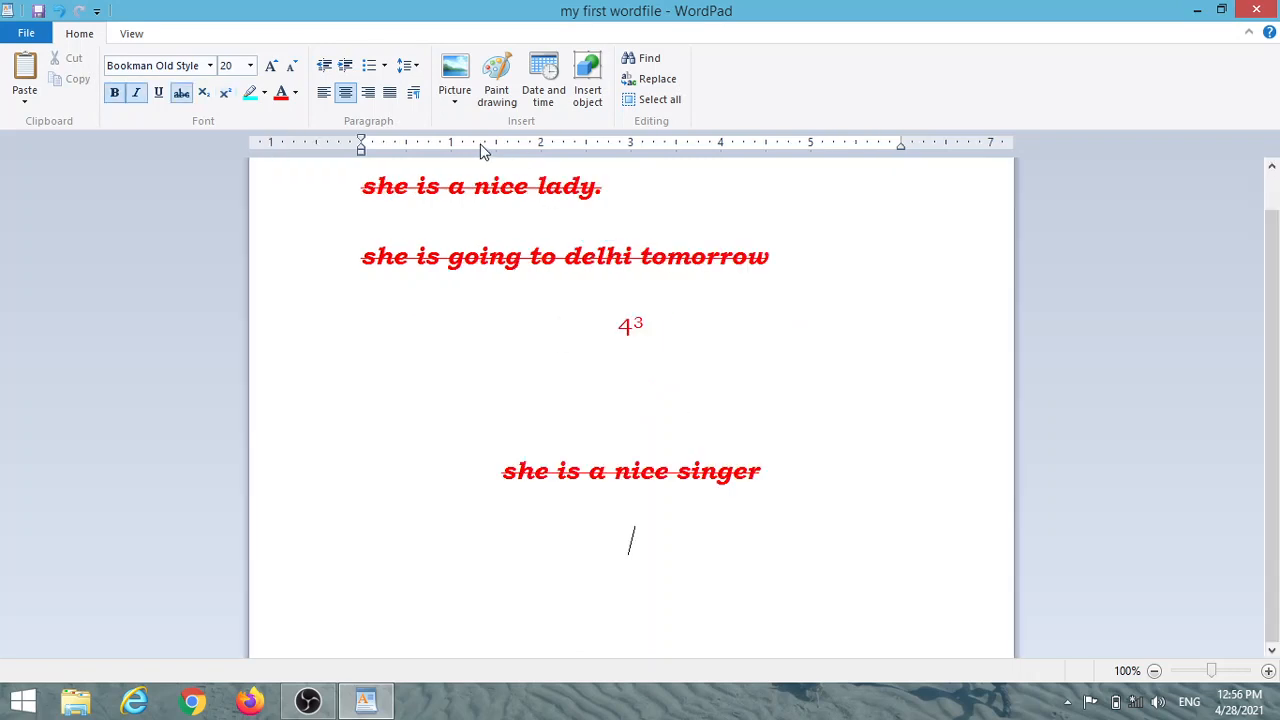
click(323, 93)
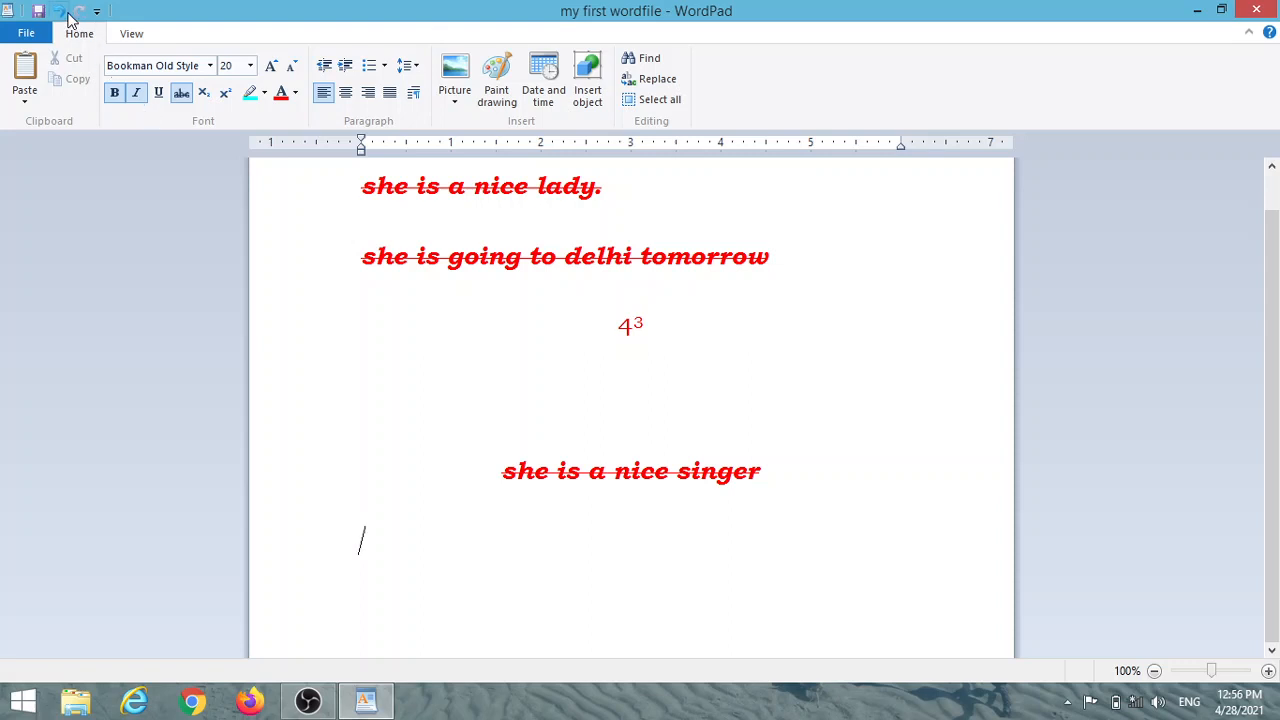
- Undo the changes back to before the cut of "she is a nice singer", redo the cut once and undo it again
key(ctrl+e)
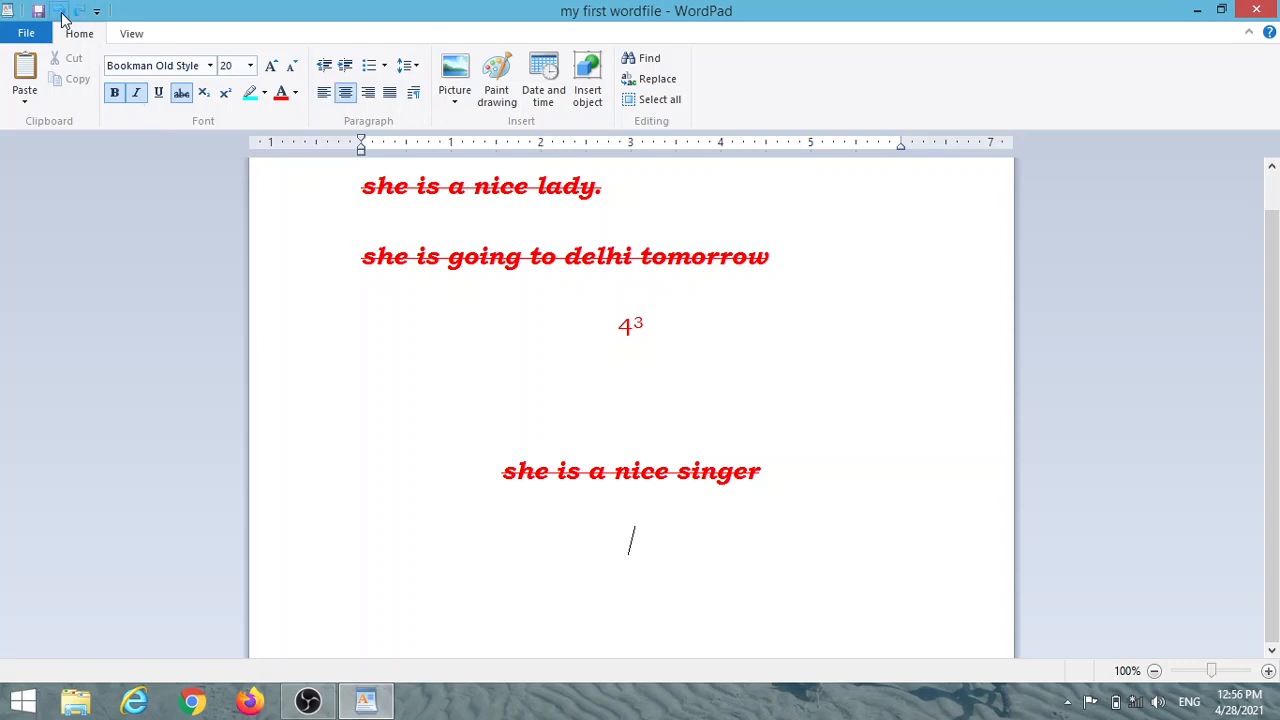
click(61, 15)
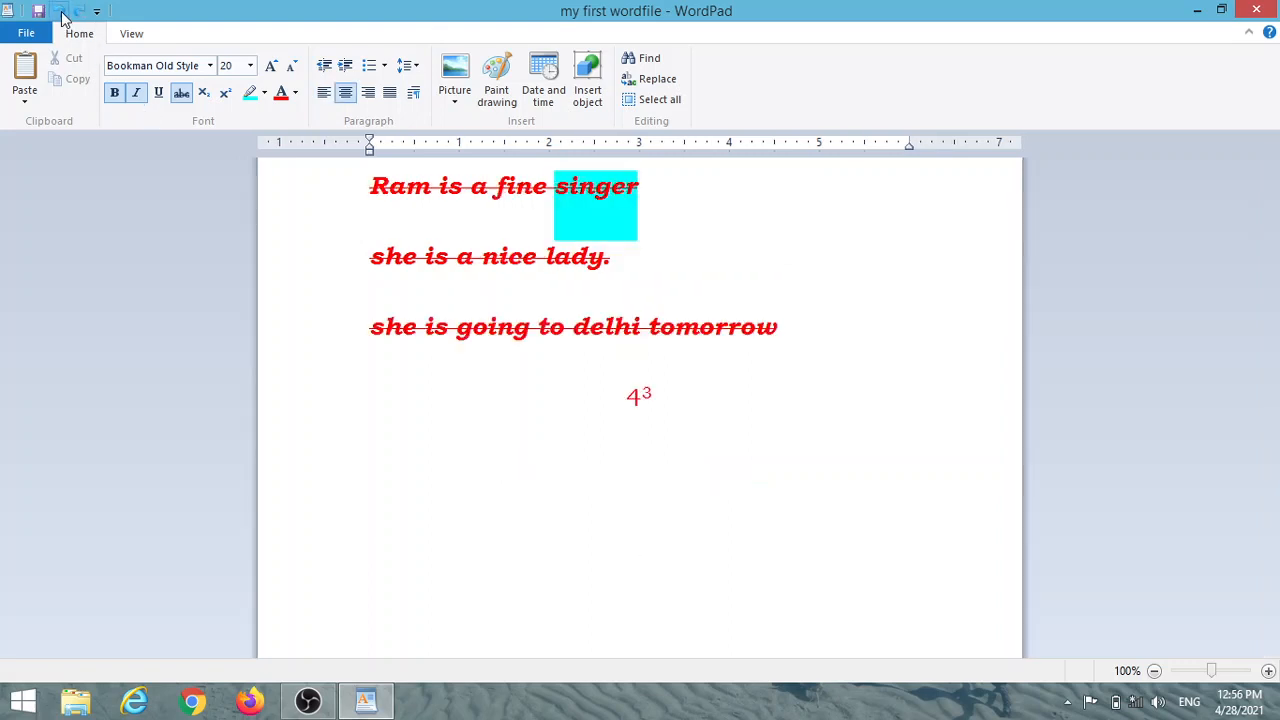
click(61, 15)
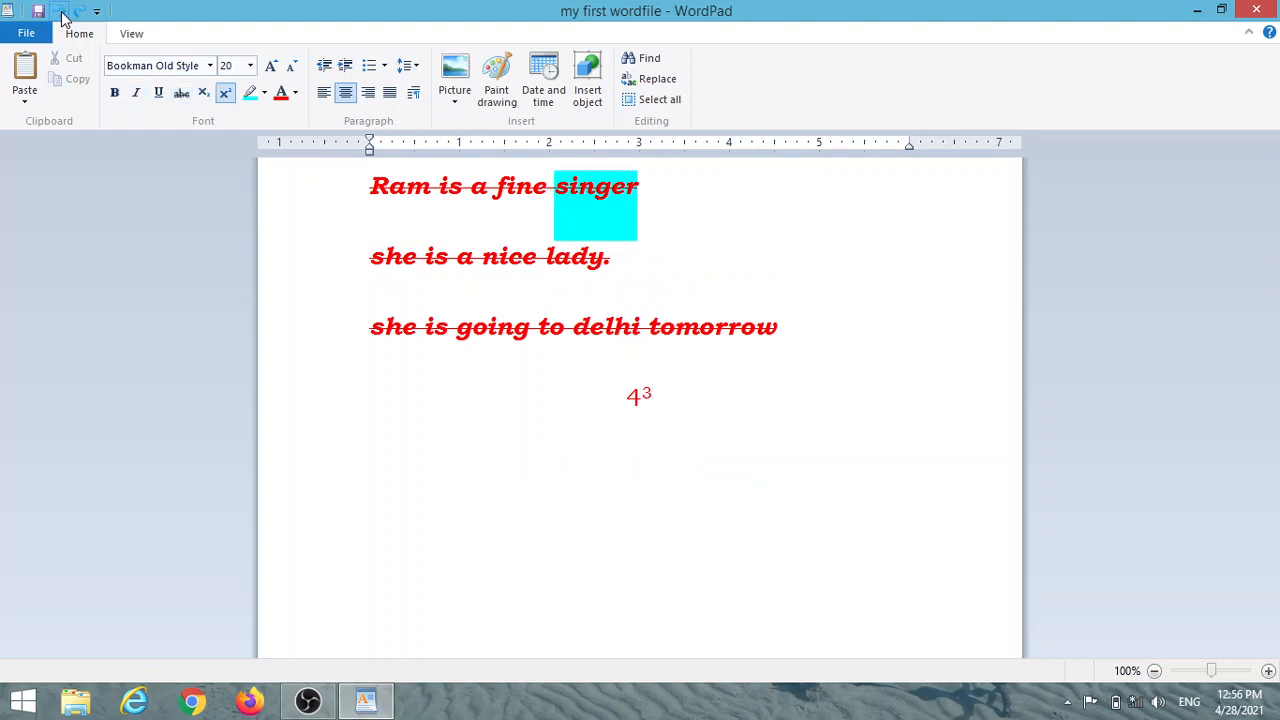
click(61, 15)
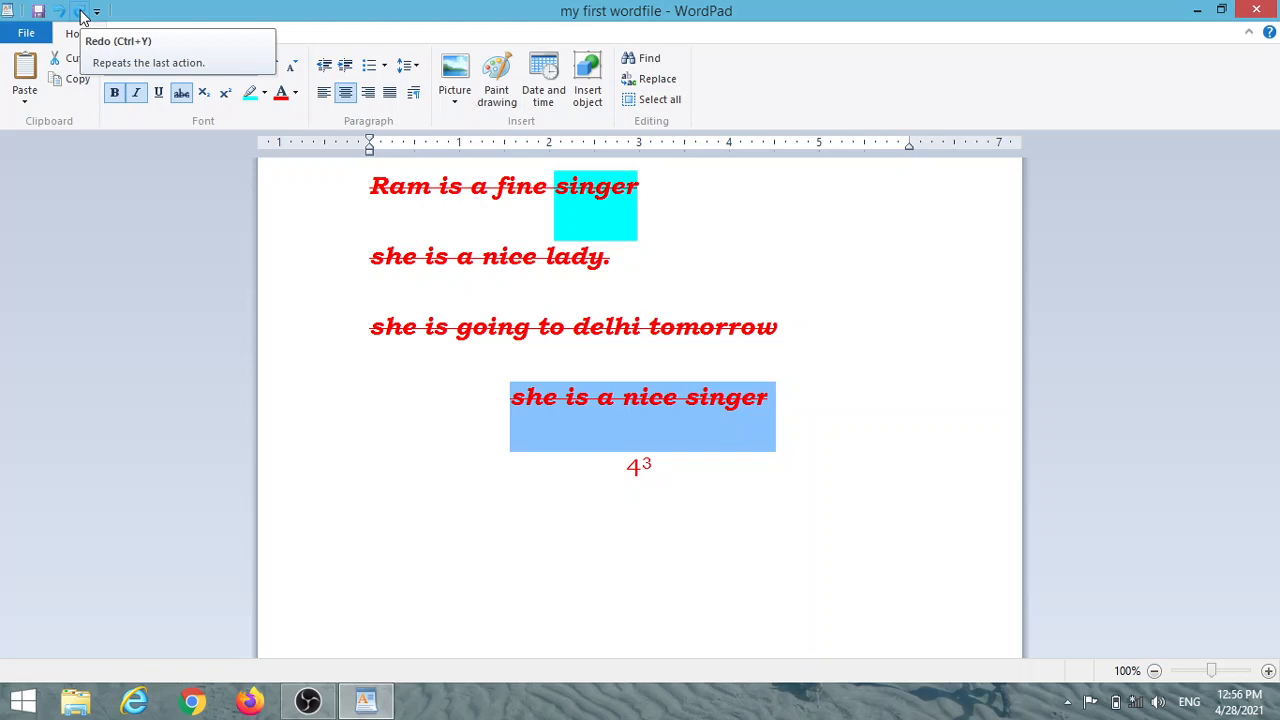
click(82, 14)
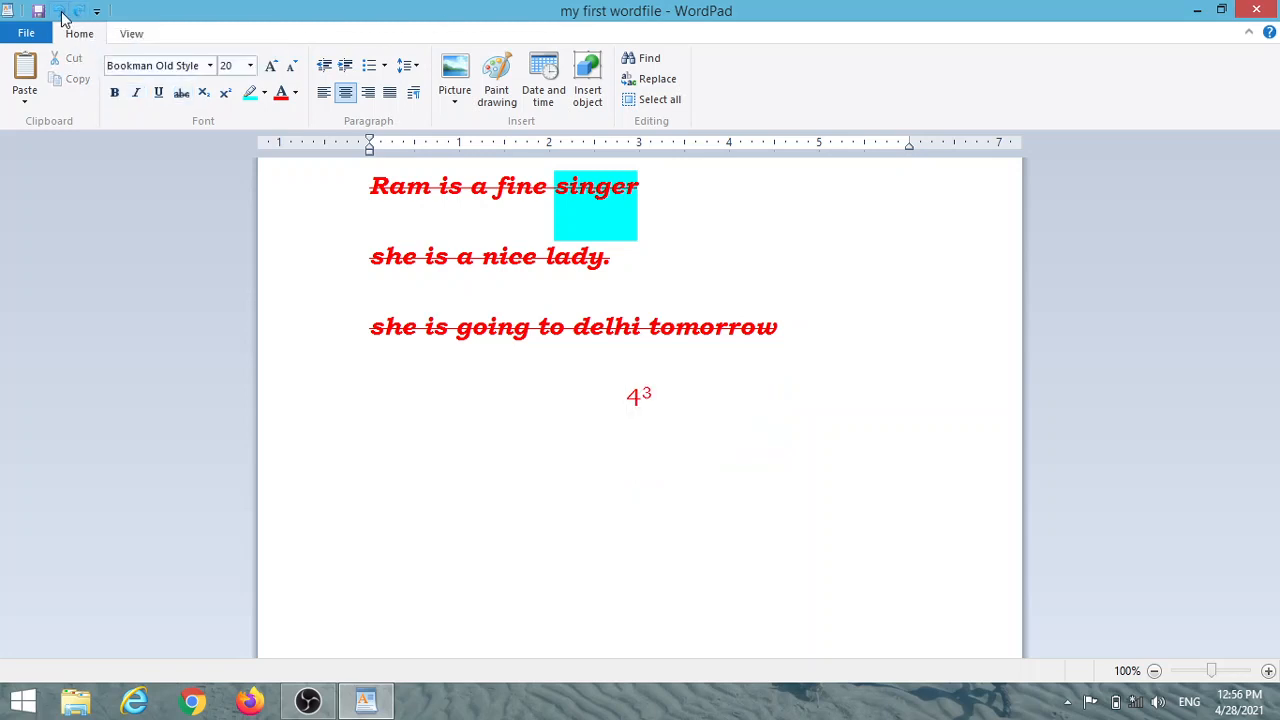
click(62, 17)
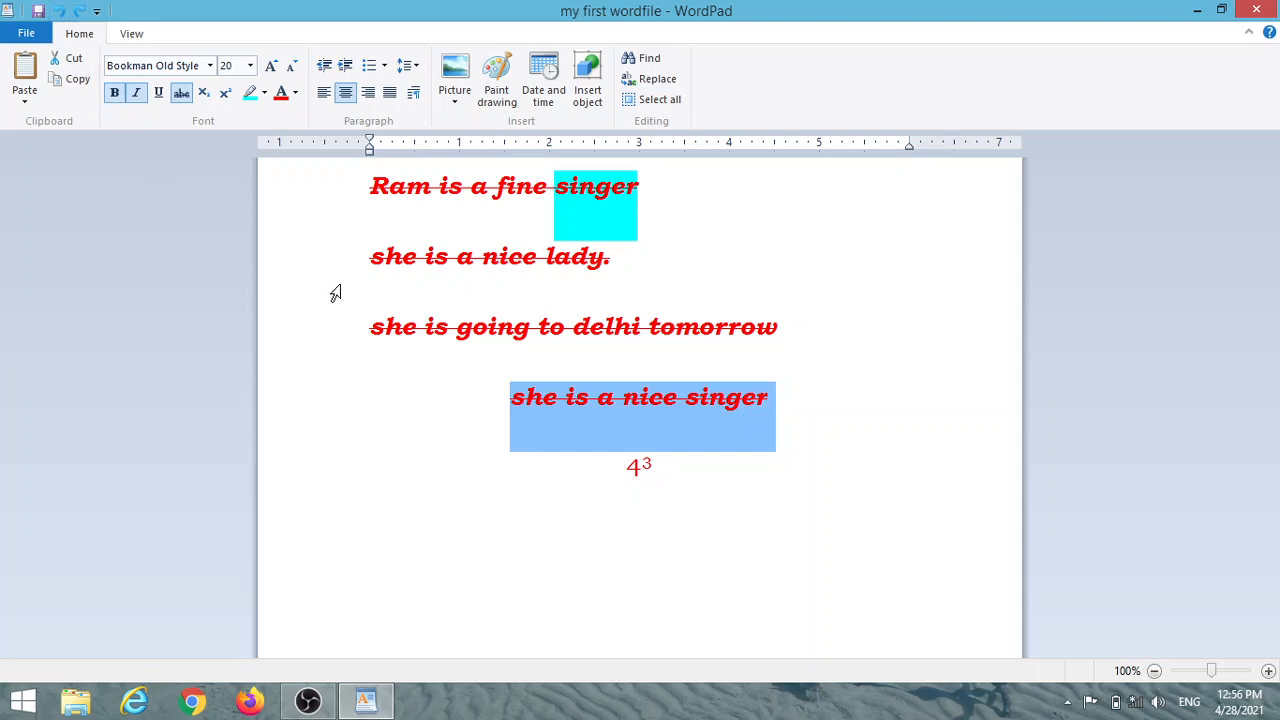
- Apply a lowercase alphabet list style (a, b, c) to the four sentences above the 4³
click(388, 66)
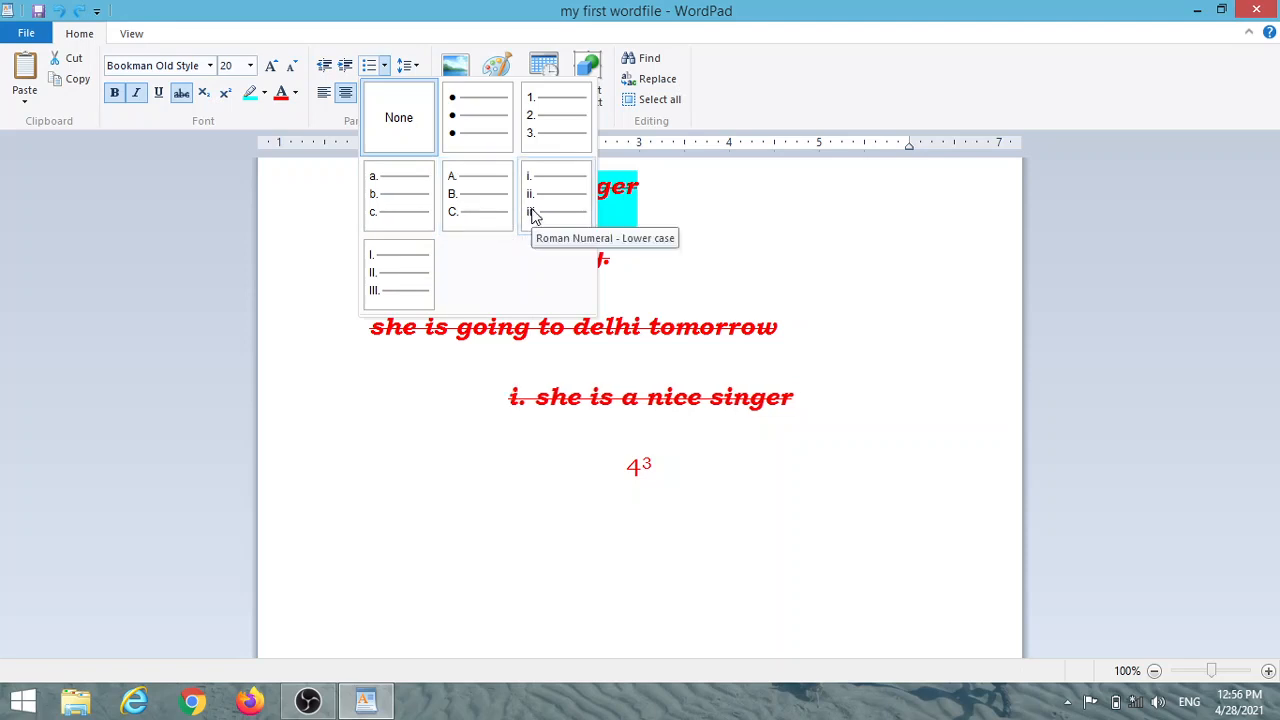
click(700, 227)
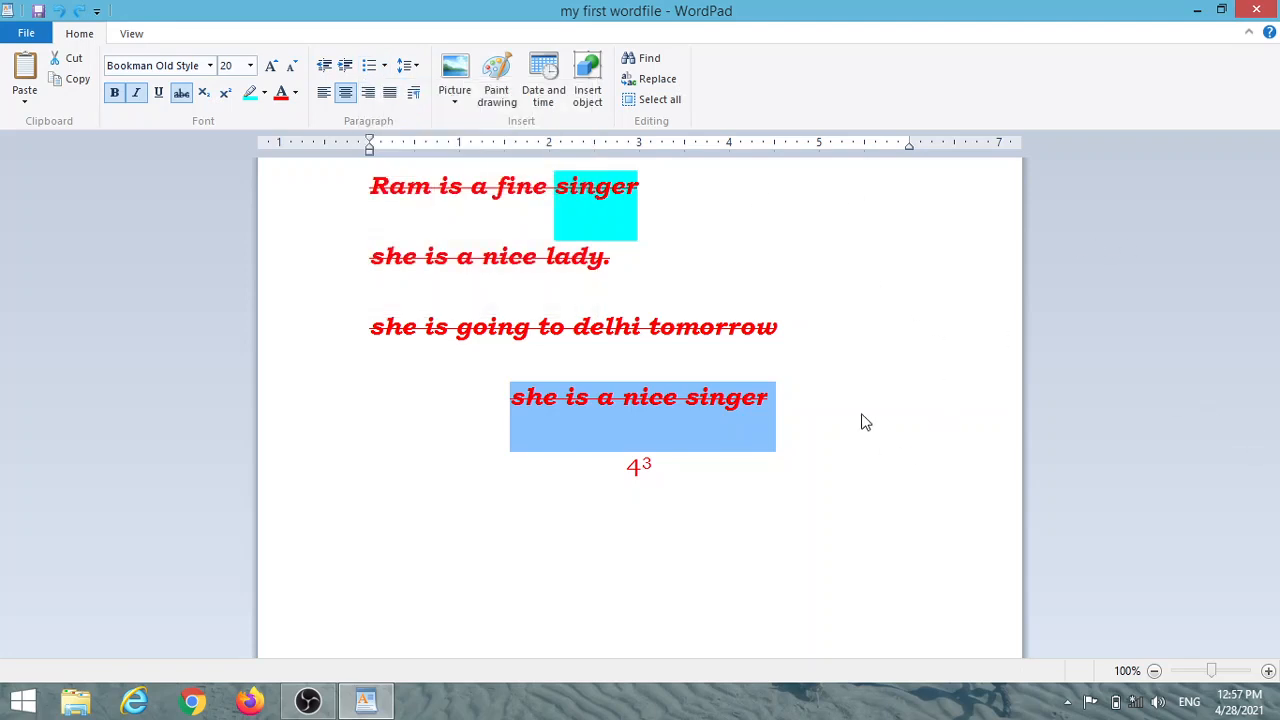
drag(364, 200, 795, 427)
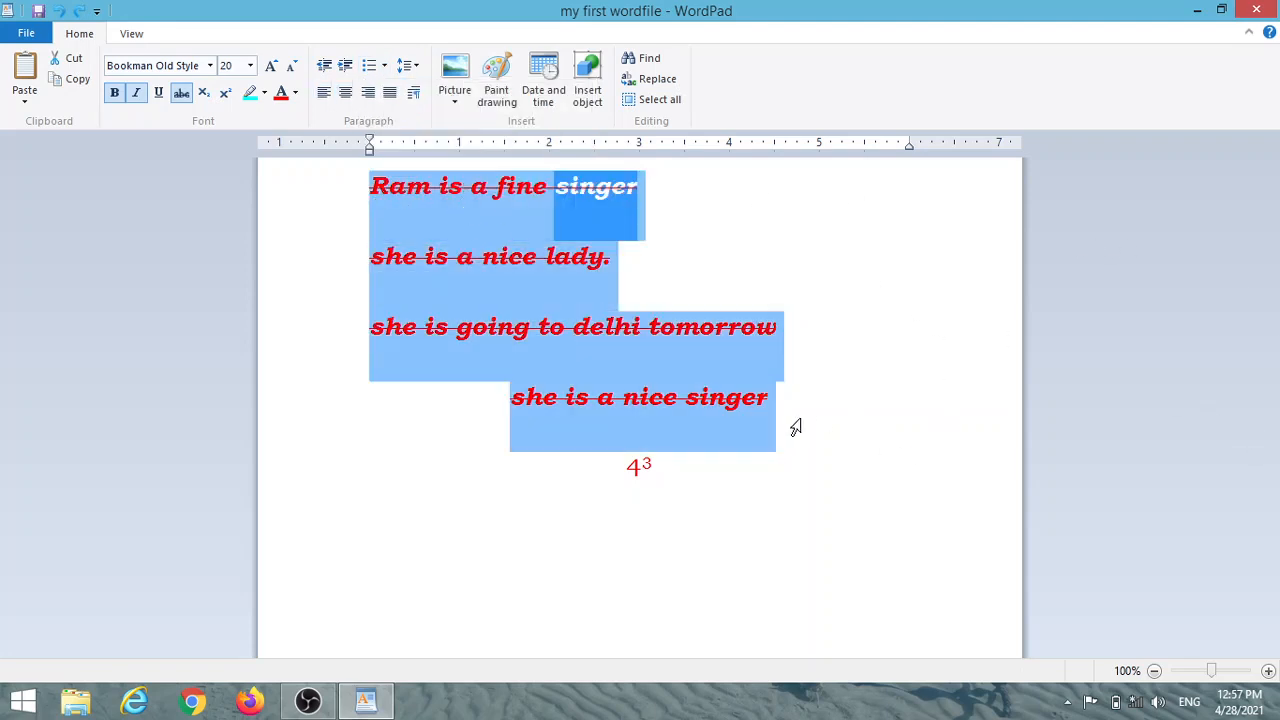
click(384, 66)
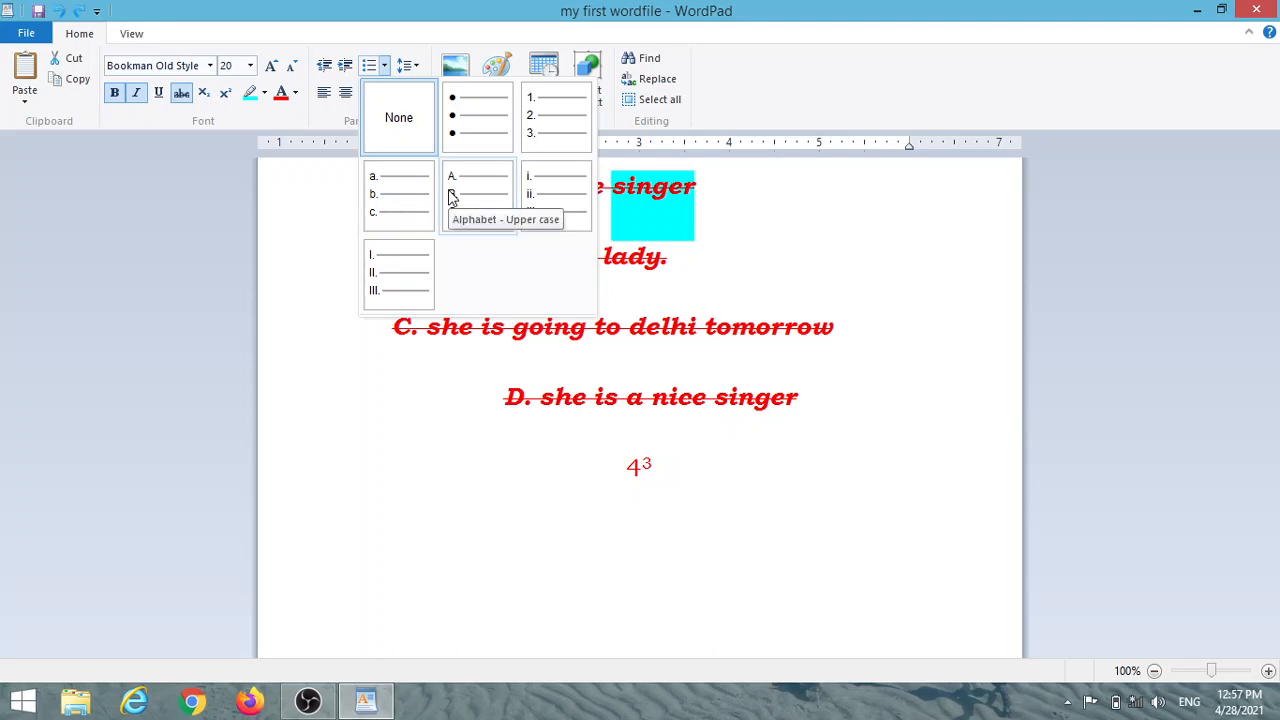
click(388, 200)
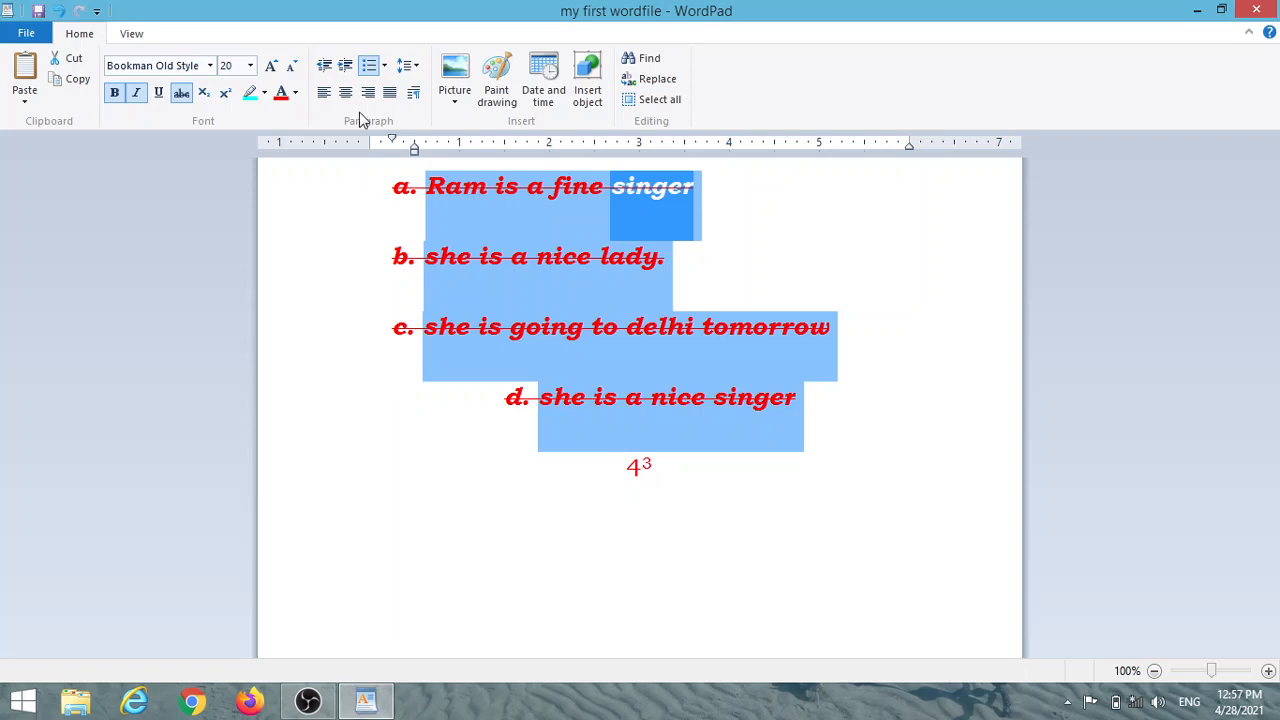
- Switch the four sentences to the uppercase alphabet list style, and turn the list formatting off again
click(384, 67)
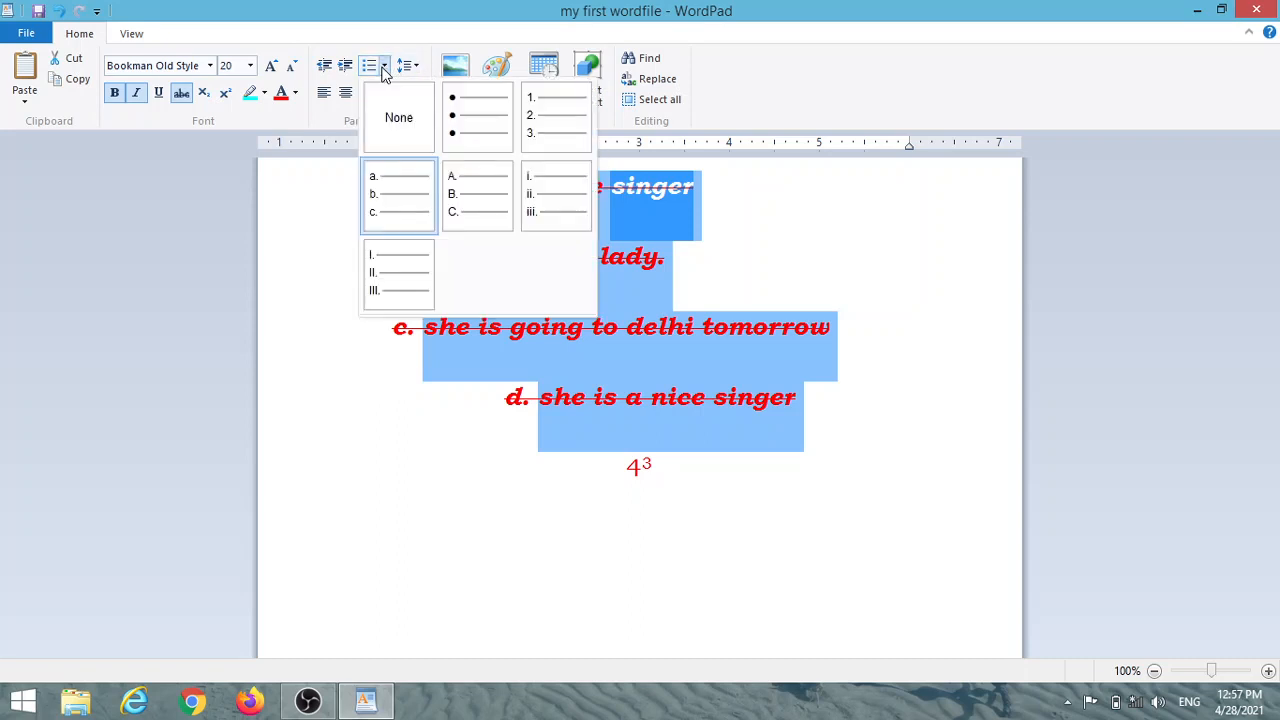
click(467, 184)
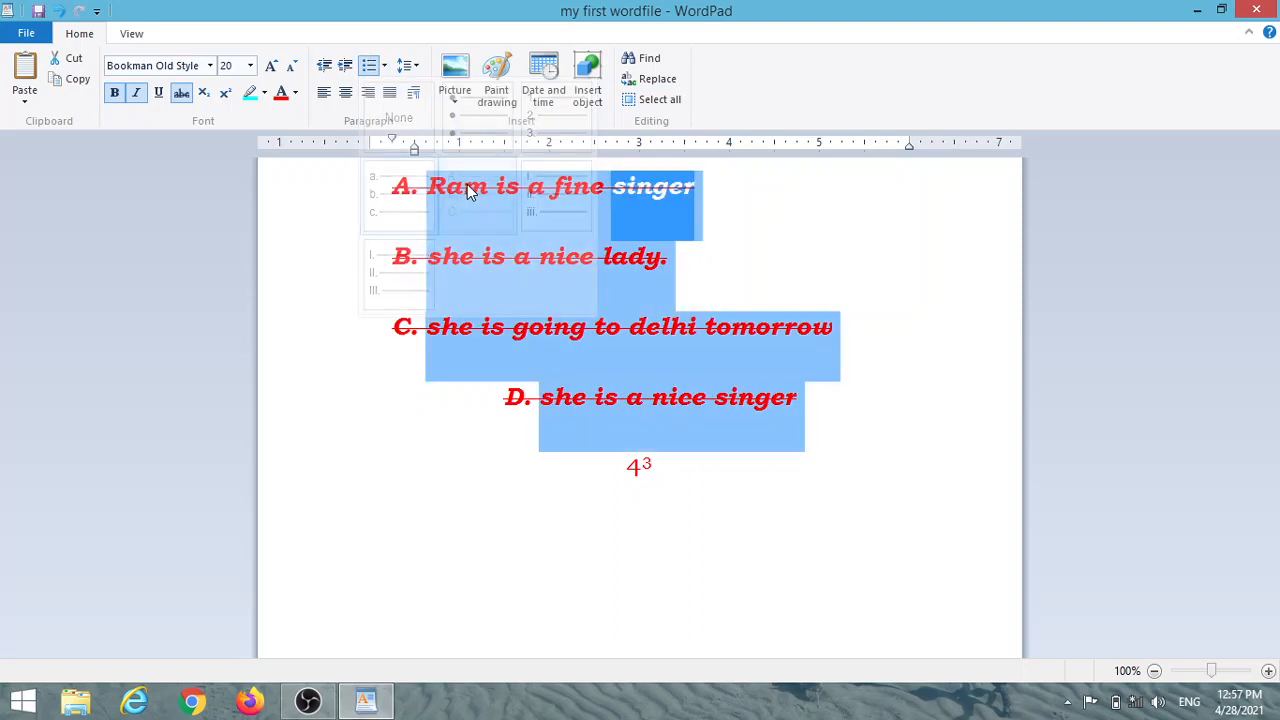
click(374, 68)
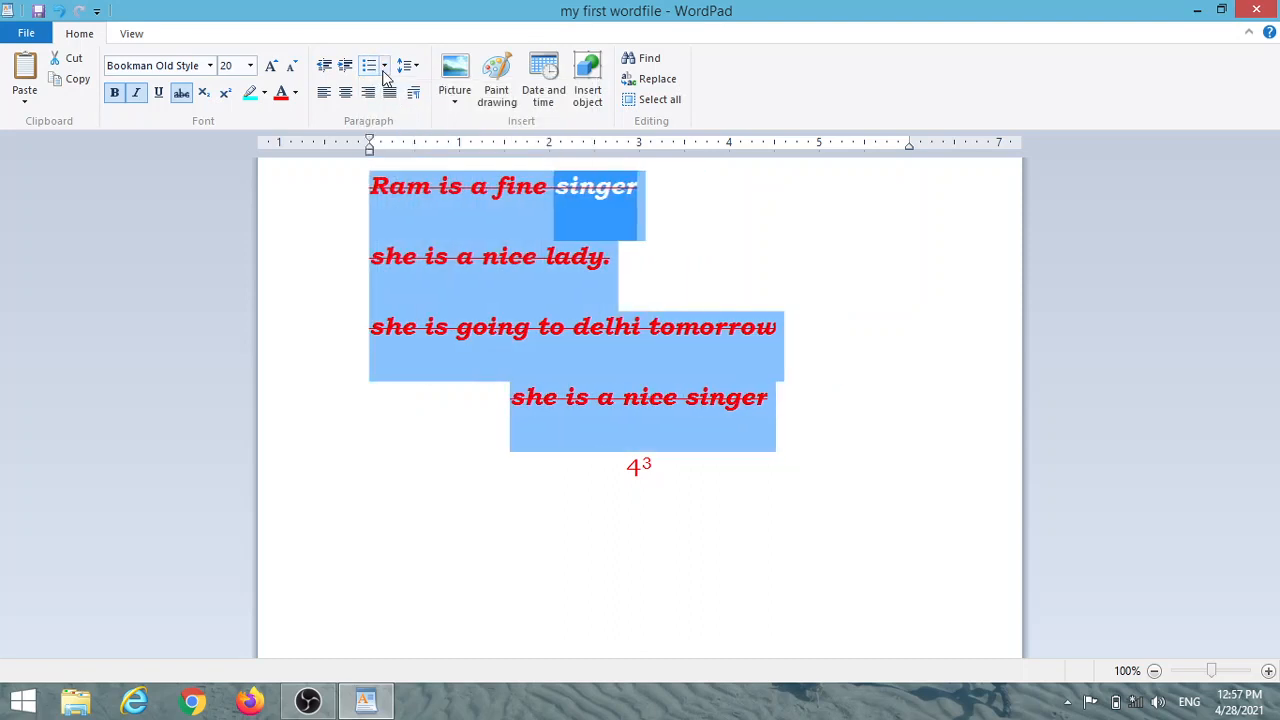
- Try the lowercase Roman numeral list style on the four sentences, and change it to uppercase Roman numerals
click(384, 67)
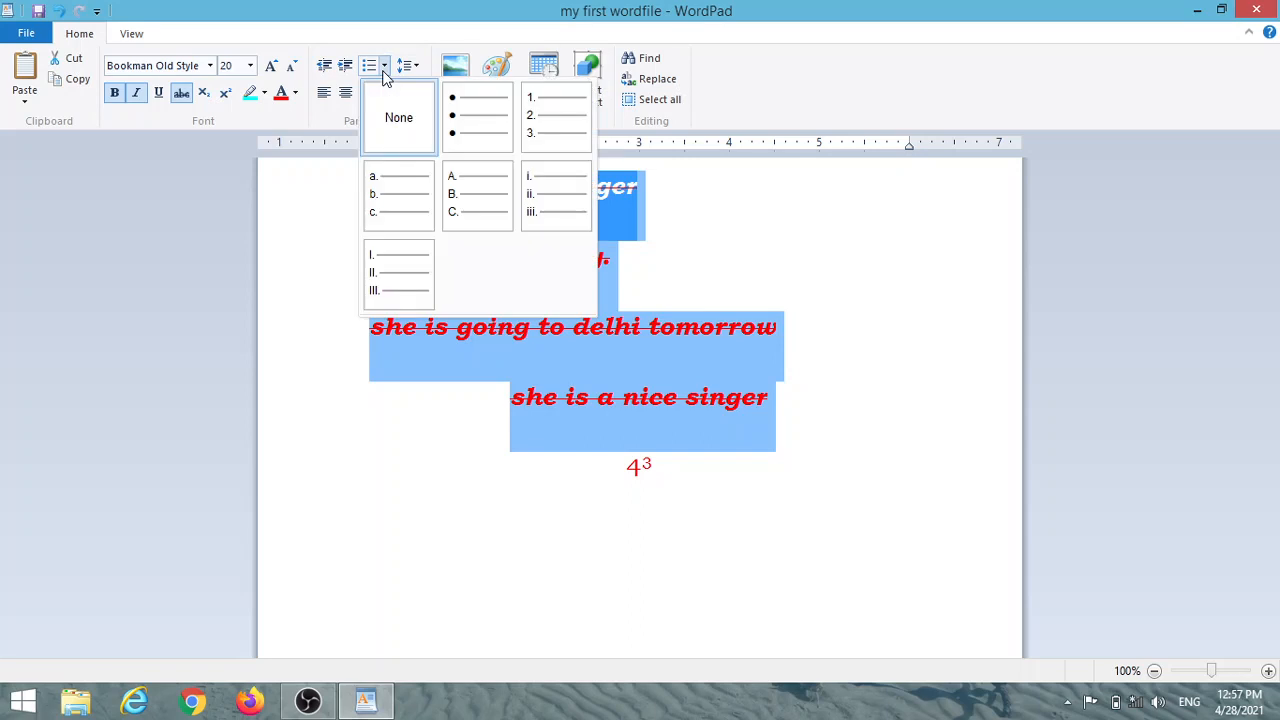
click(542, 196)
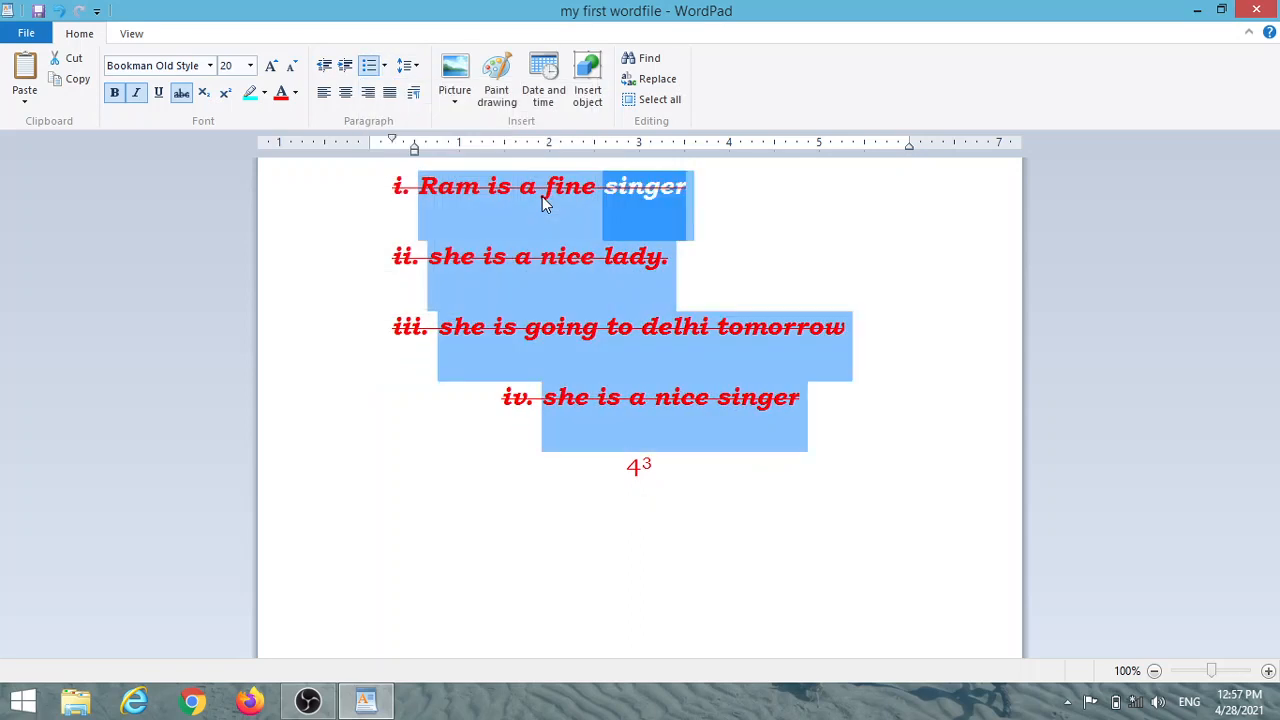
click(385, 72)
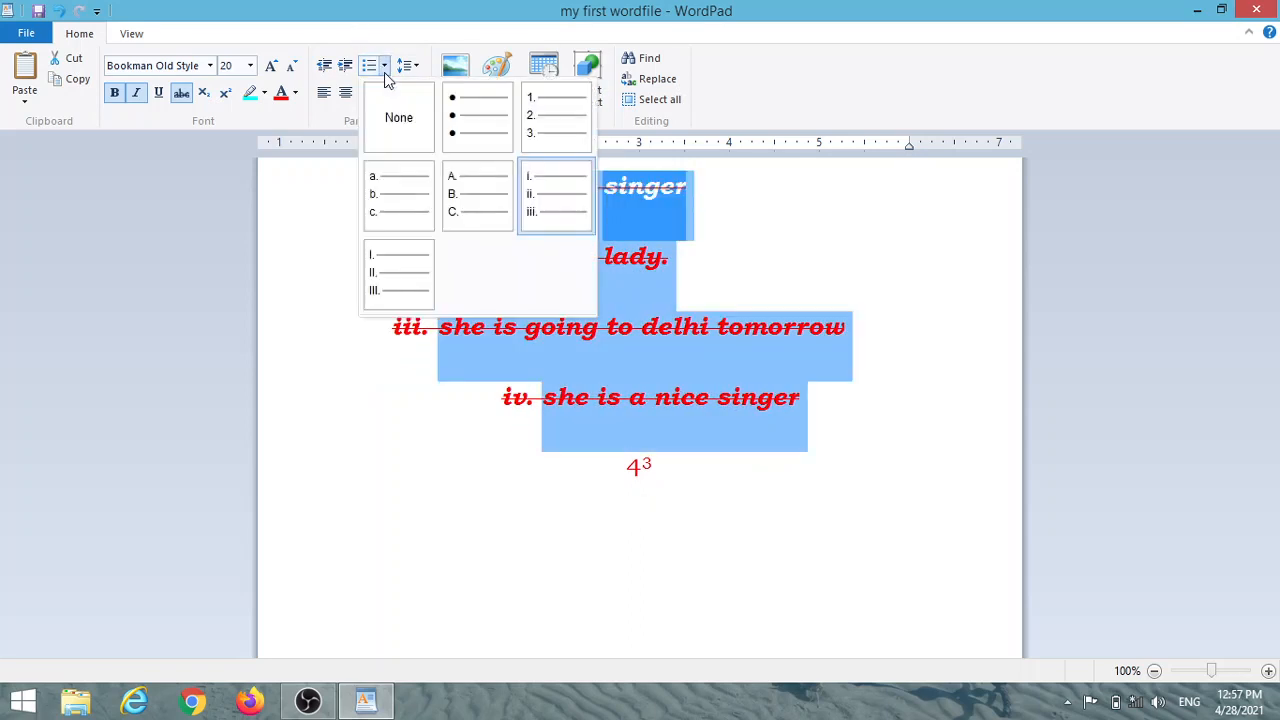
click(378, 295)
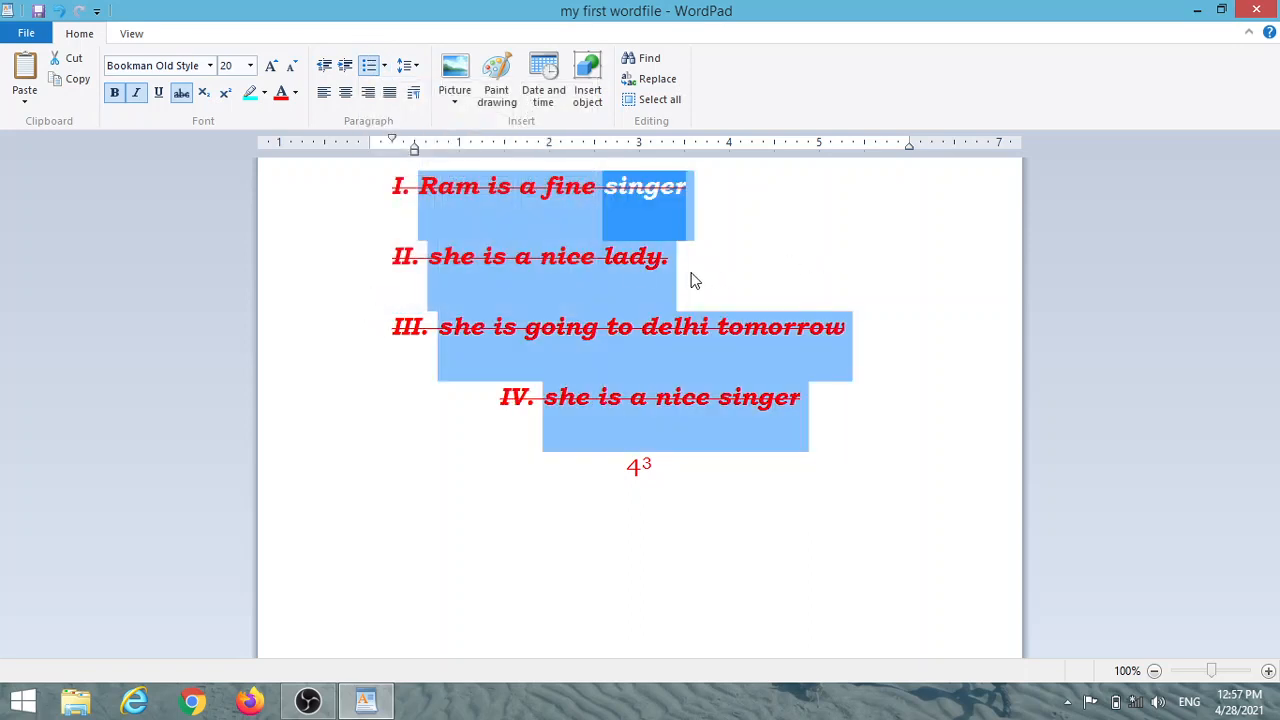
- Remove strikethrough, italics and bold from the four numbered sentences and set their font colour to Automatic
click(182, 95)
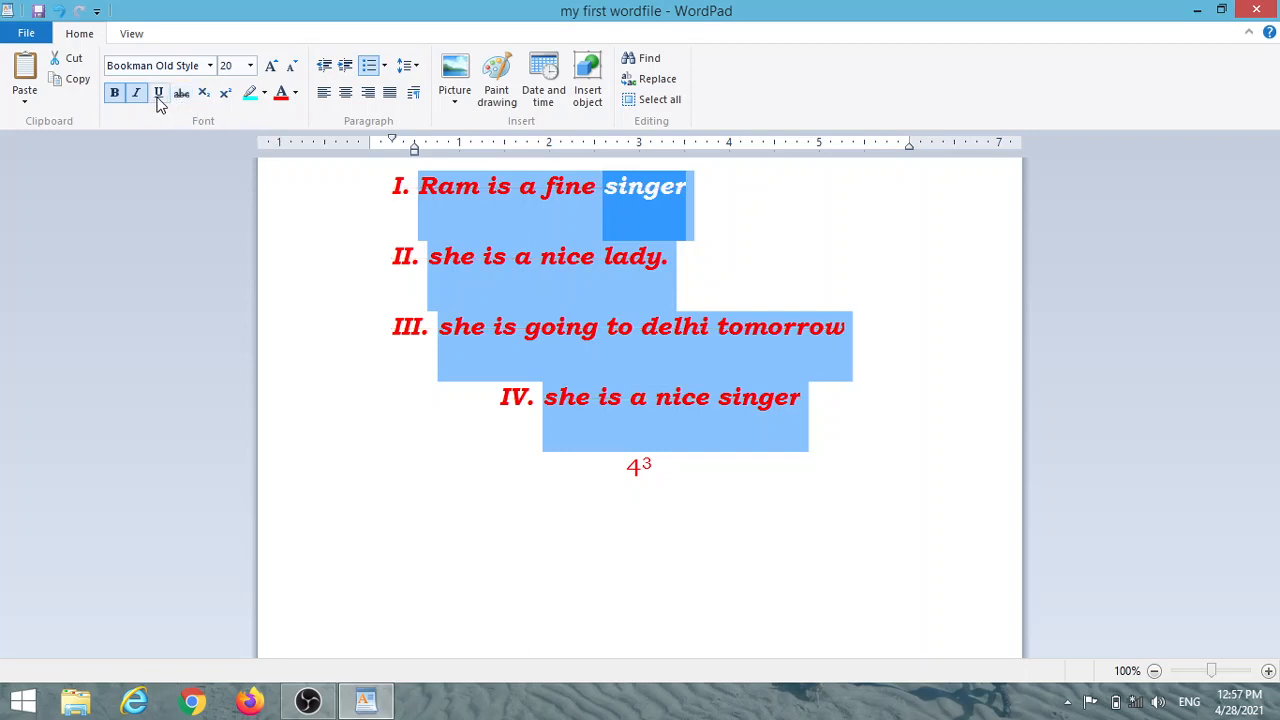
click(137, 95)
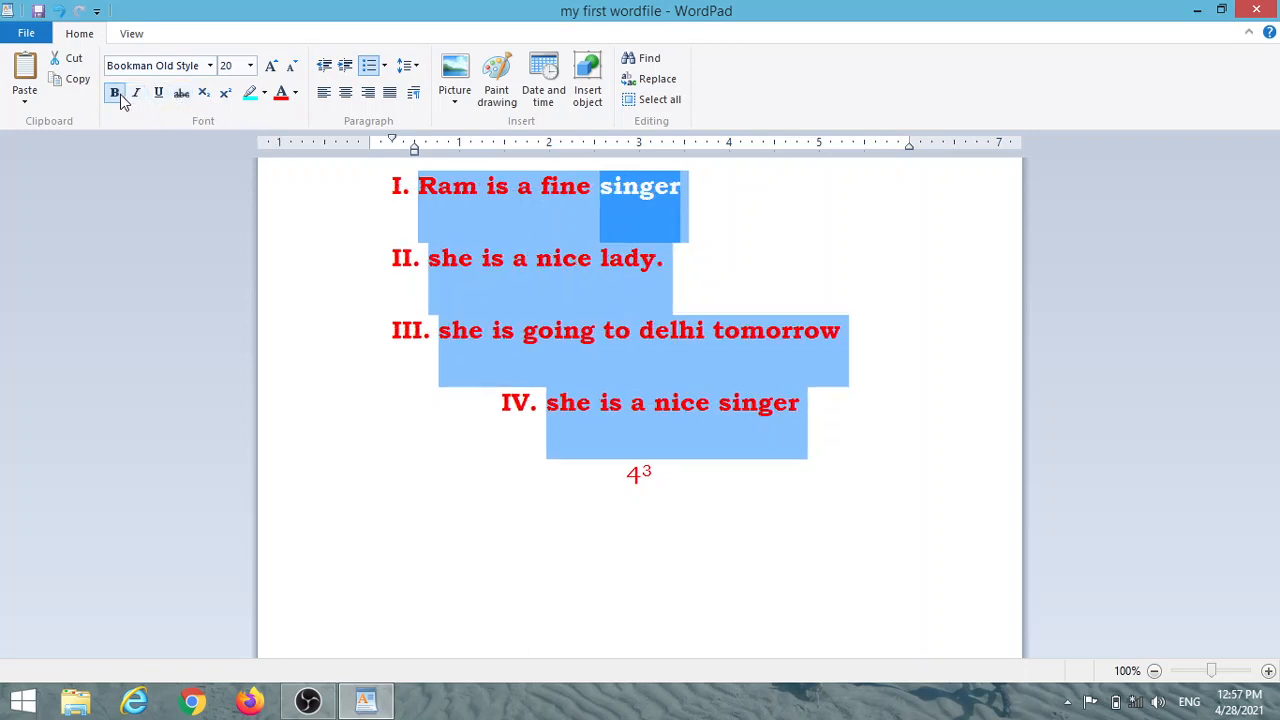
click(120, 94)
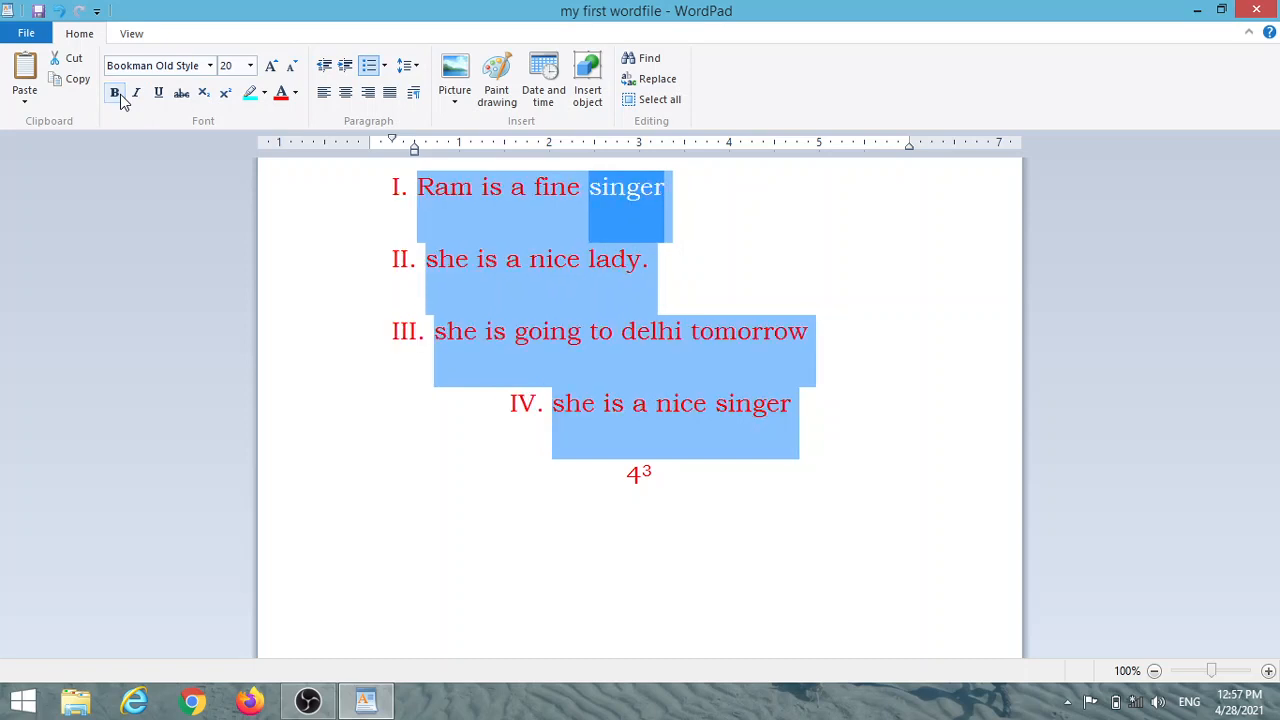
click(295, 93)
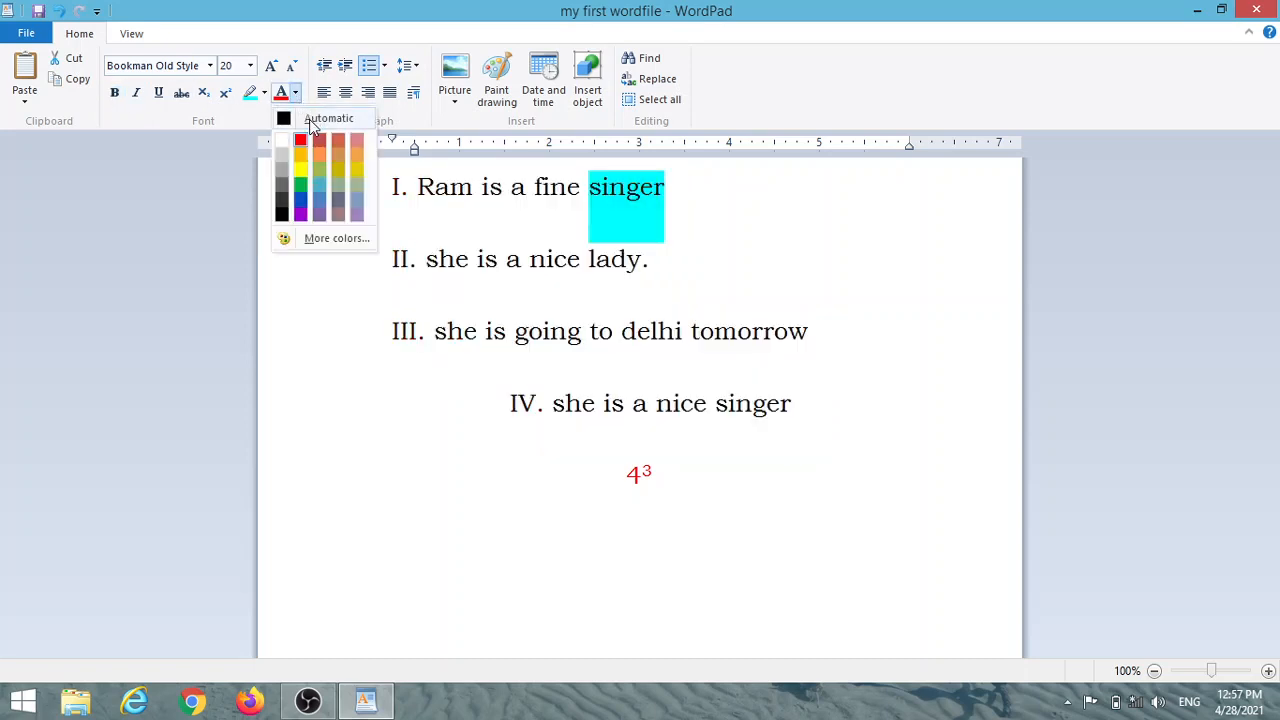
click(310, 120)
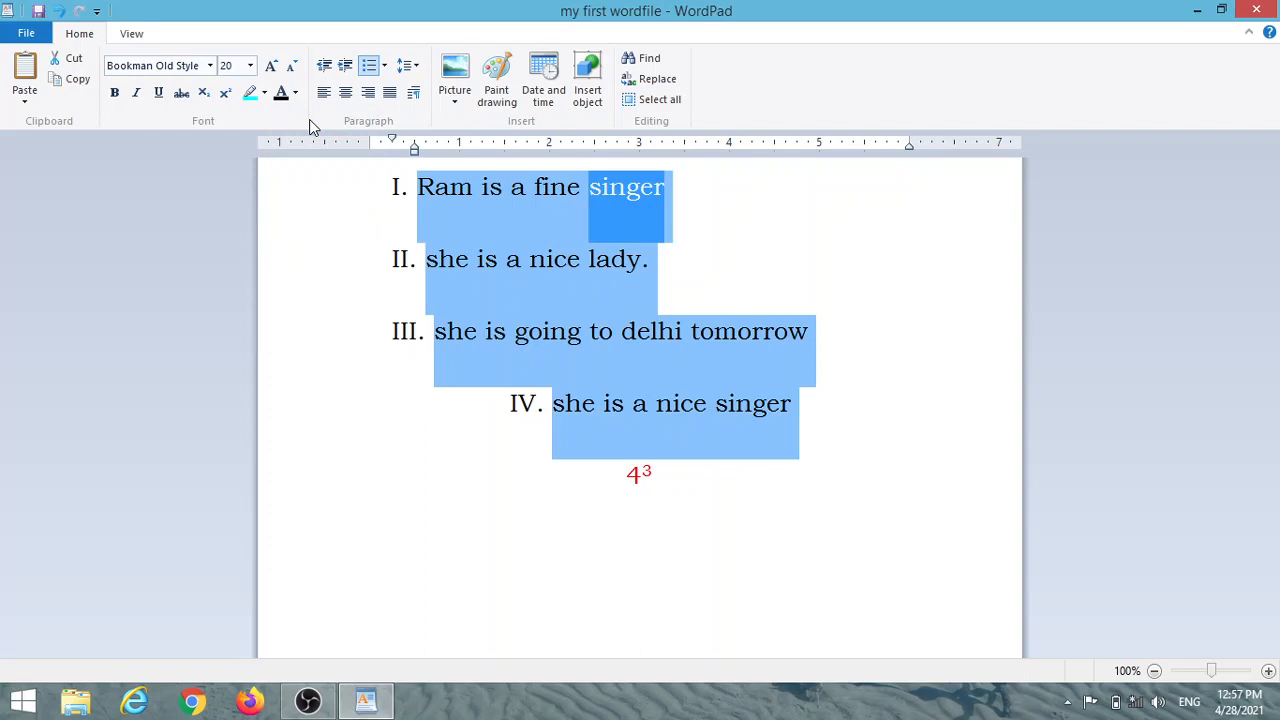
click(320, 246)
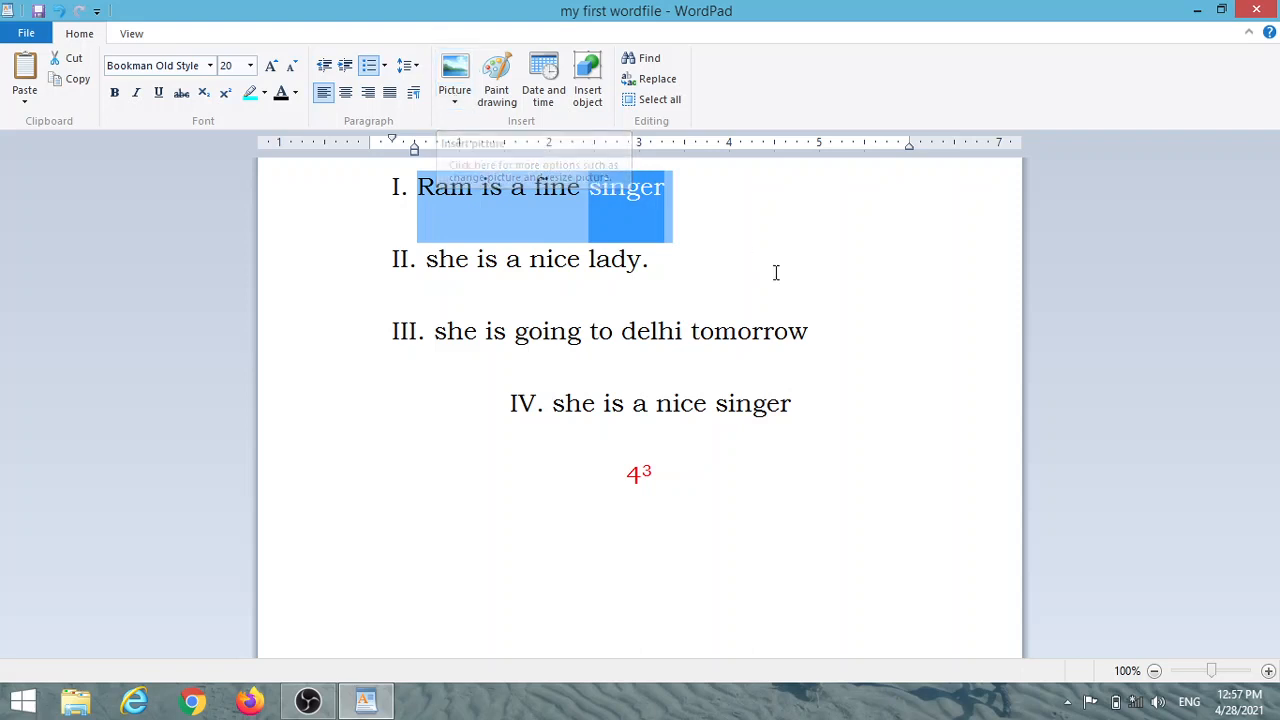
- Add an empty list item below "she is a nice singer" and left-align it
click(850, 426)
key(Return)
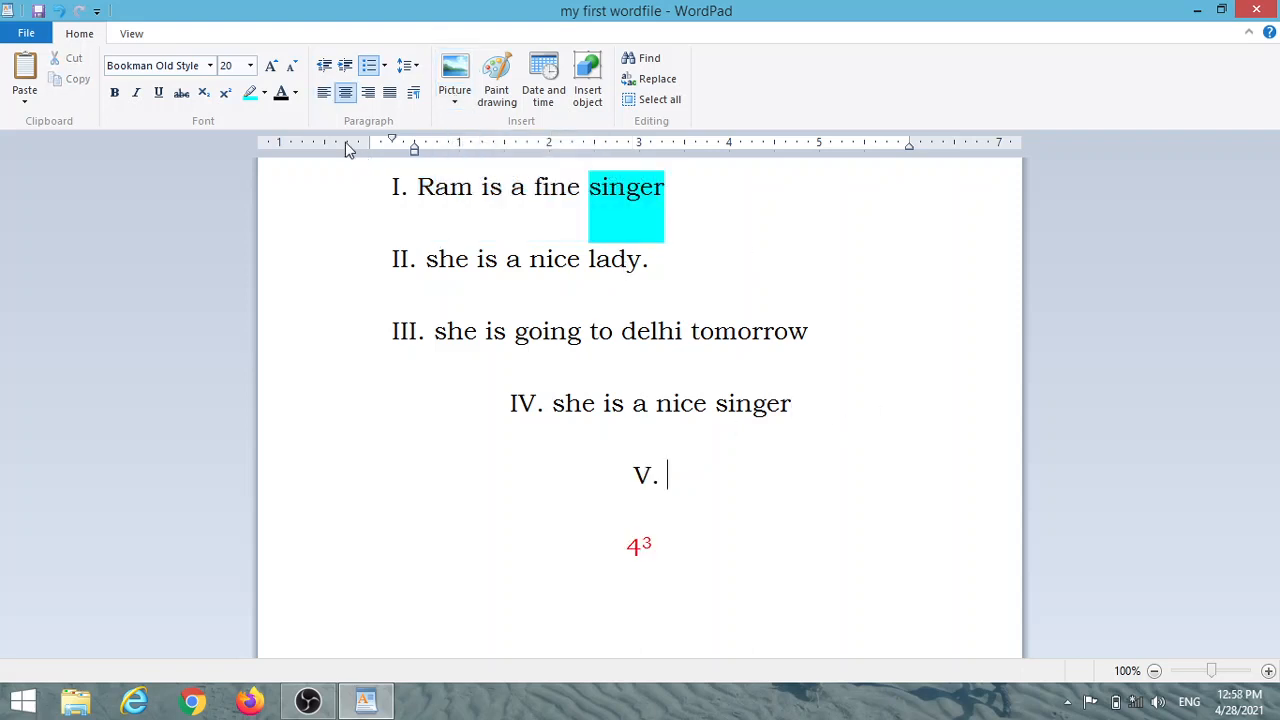
click(323, 94)
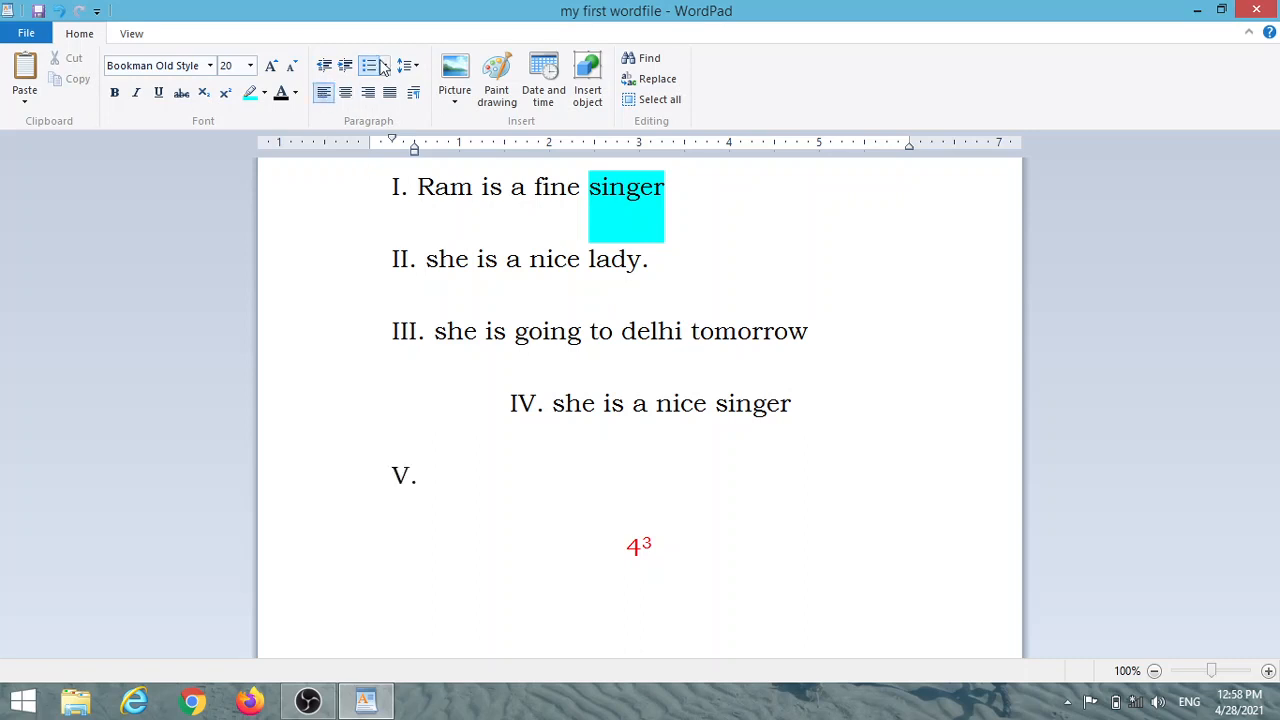
- Insert the purple flower picture "2" from the Pictures folder into the empty list item V
click(456, 101)
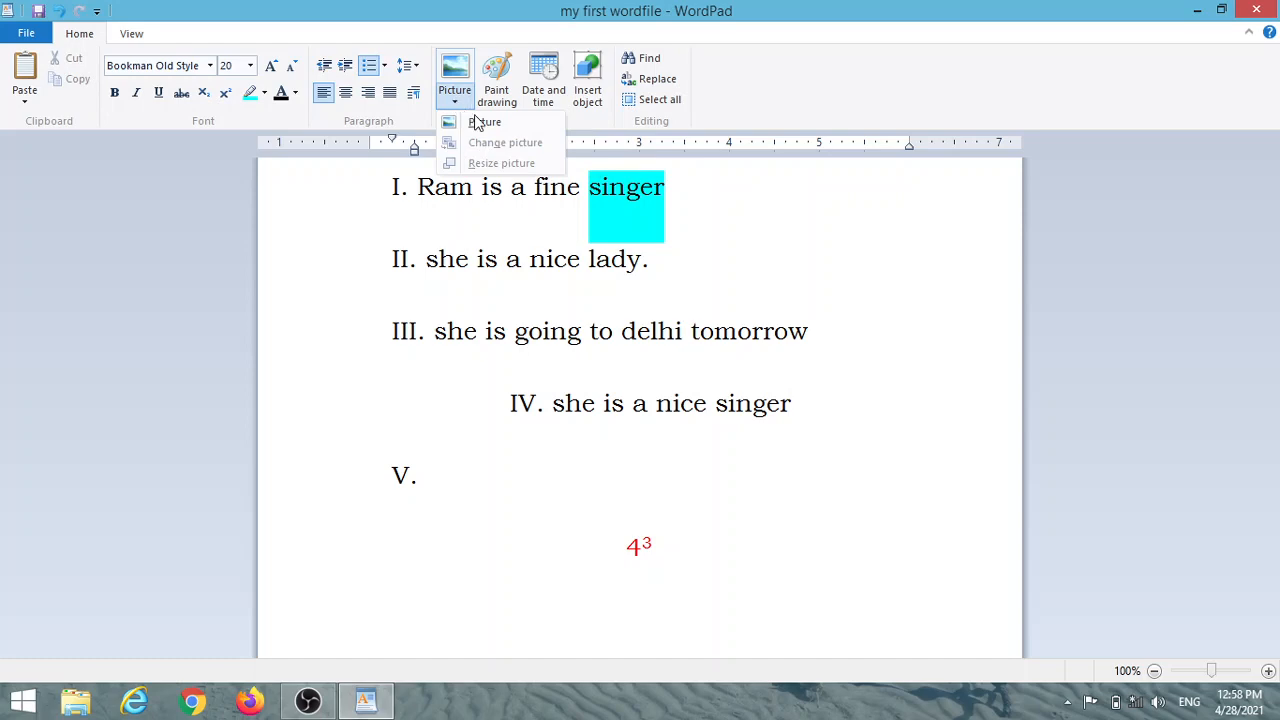
click(478, 121)
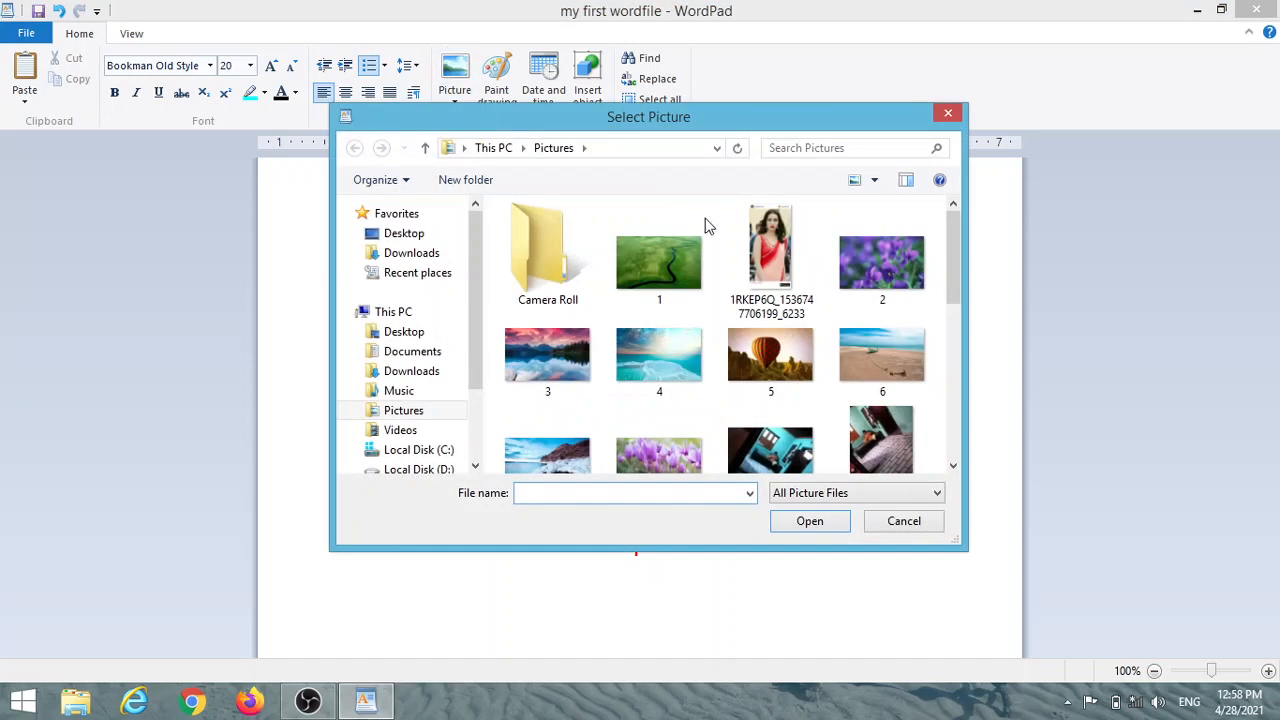
click(883, 265)
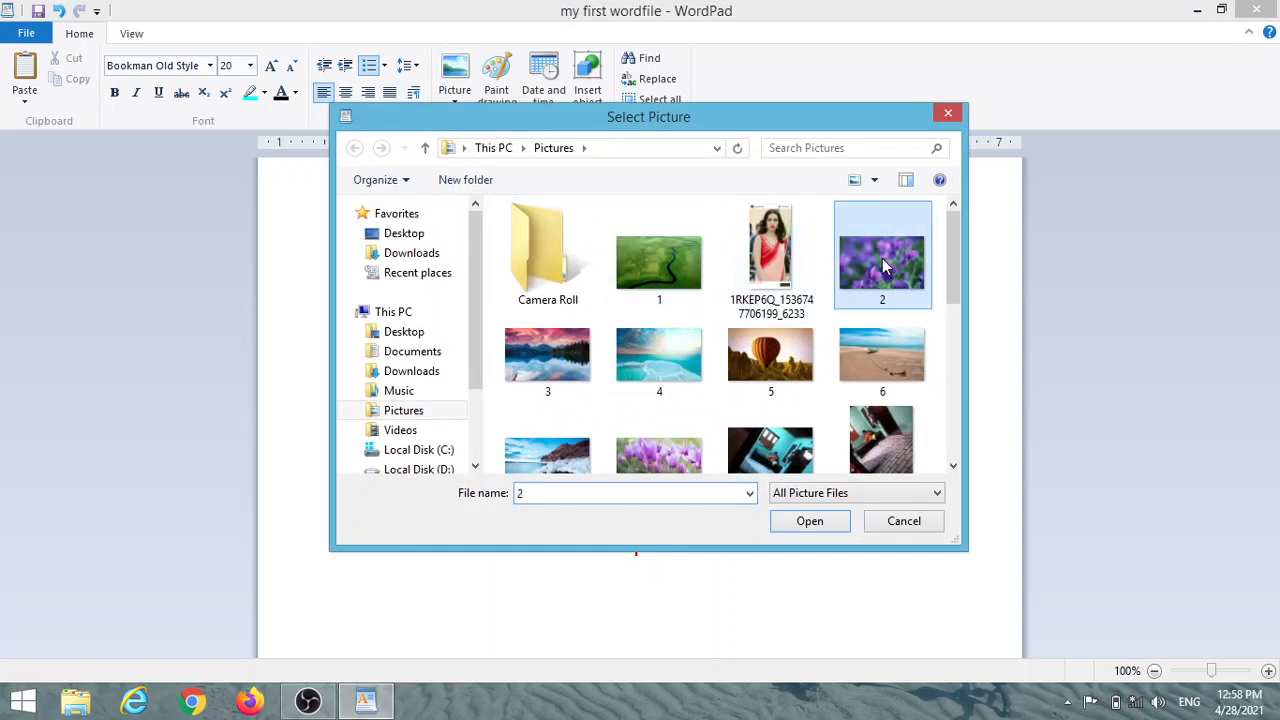
click(809, 524)
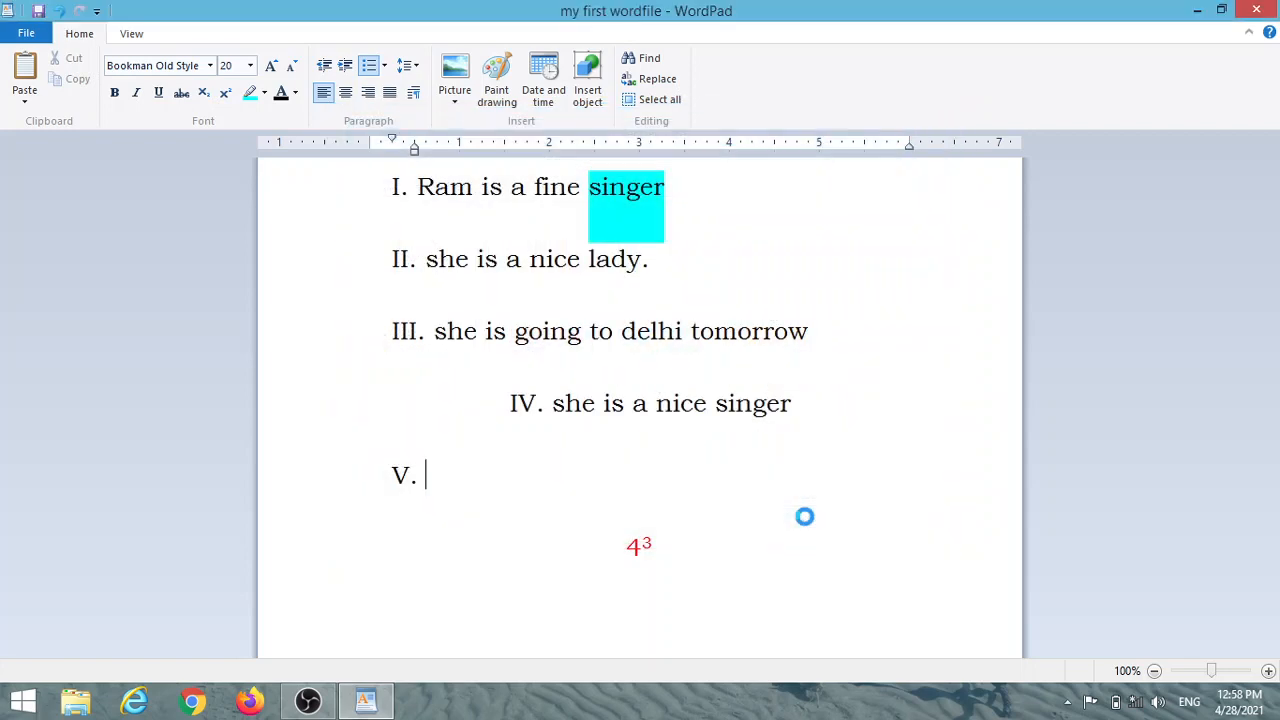
- Scale the inserted flower picture down from its corner, and delete it from the document
click(744, 397)
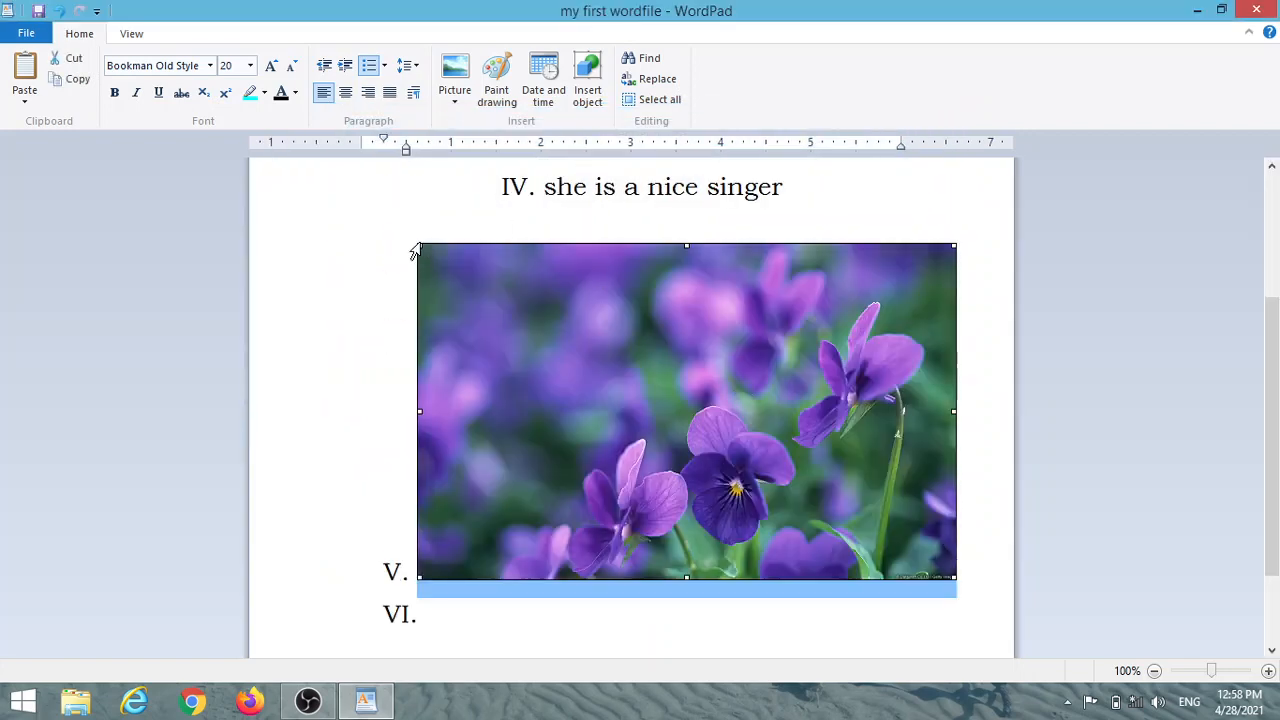
drag(423, 251, 780, 384)
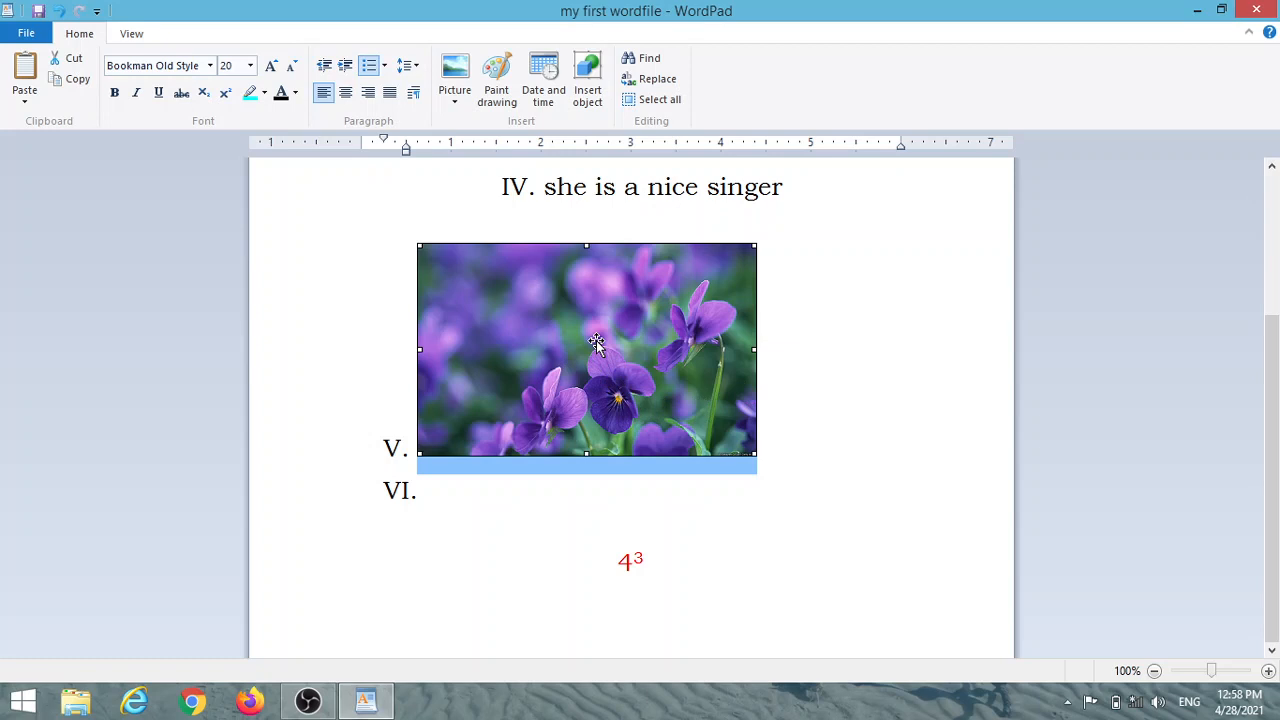
key(Delete)
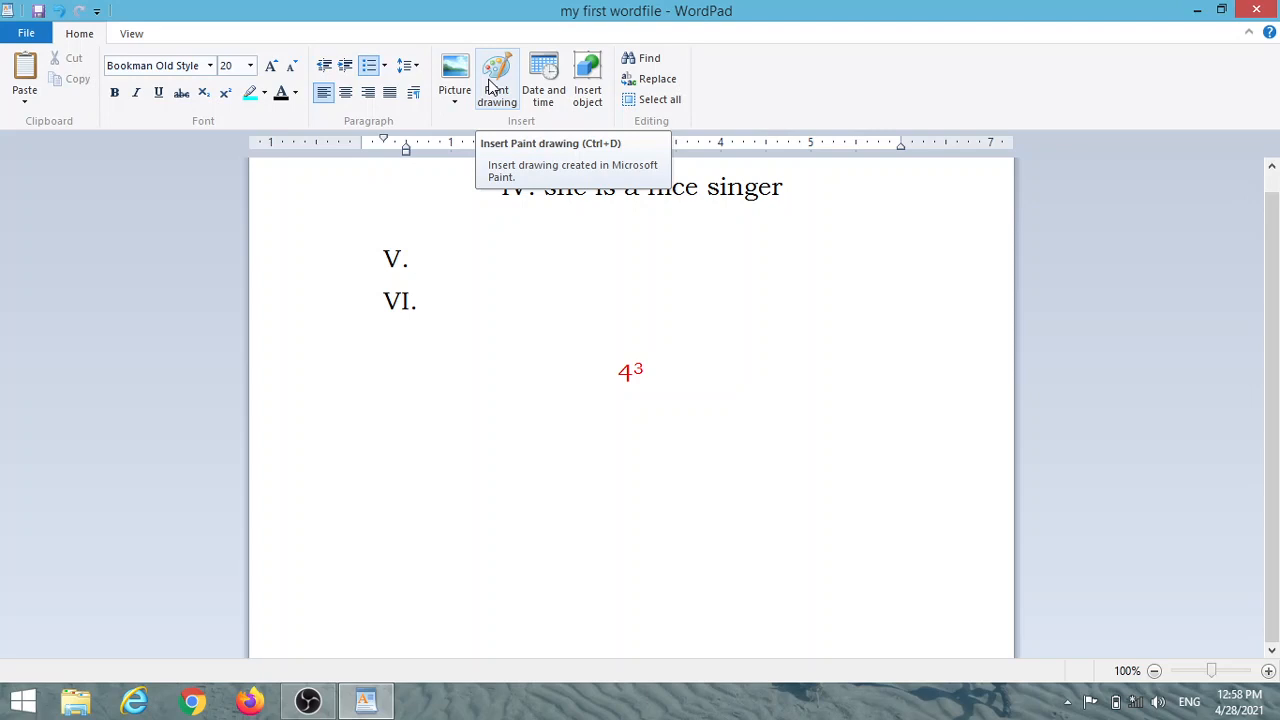
- Insert a Paint drawing in list item V with a short Hindi word written freehand in black Pencil, and return to the document
click(490, 88)
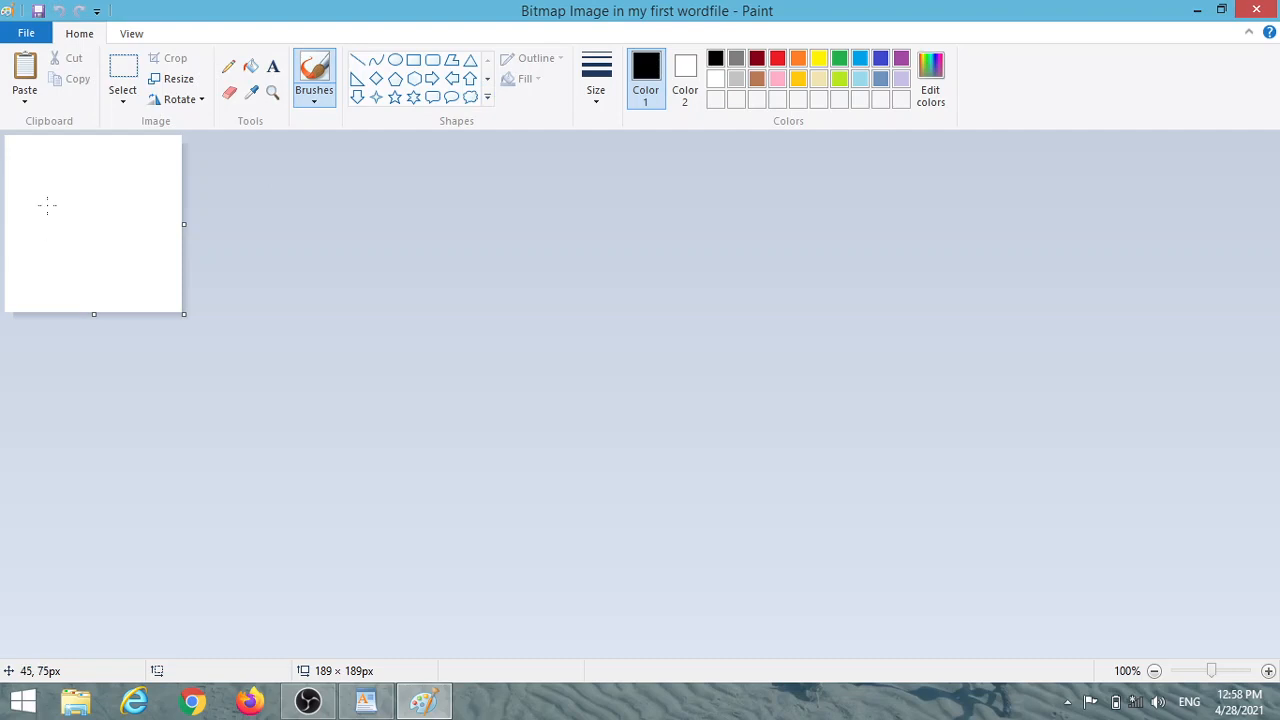
click(228, 66)
mouse_move(16, 200)
mouse_down()
mouse_move(28, 231)
mouse_move(67, 200)
mouse_move(68, 224)
mouse_move(24, 195)
mouse_move(83, 196)
mouse_up()
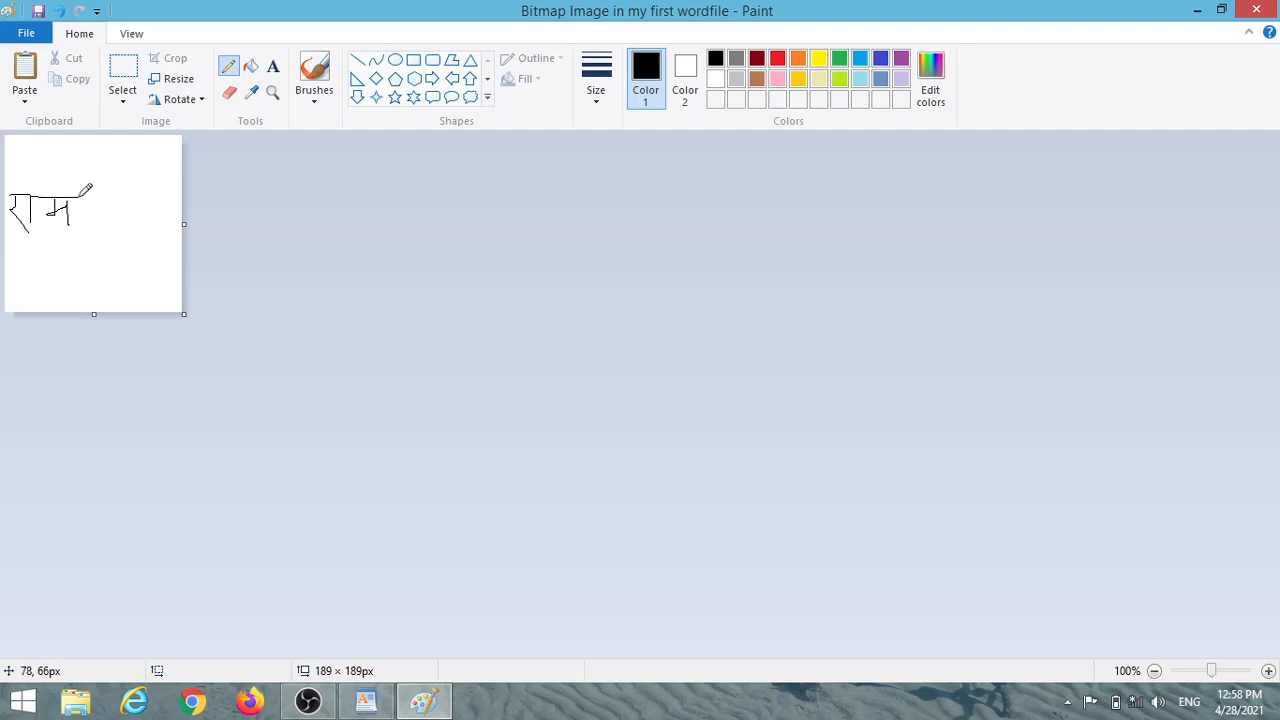
click(1254, 12)
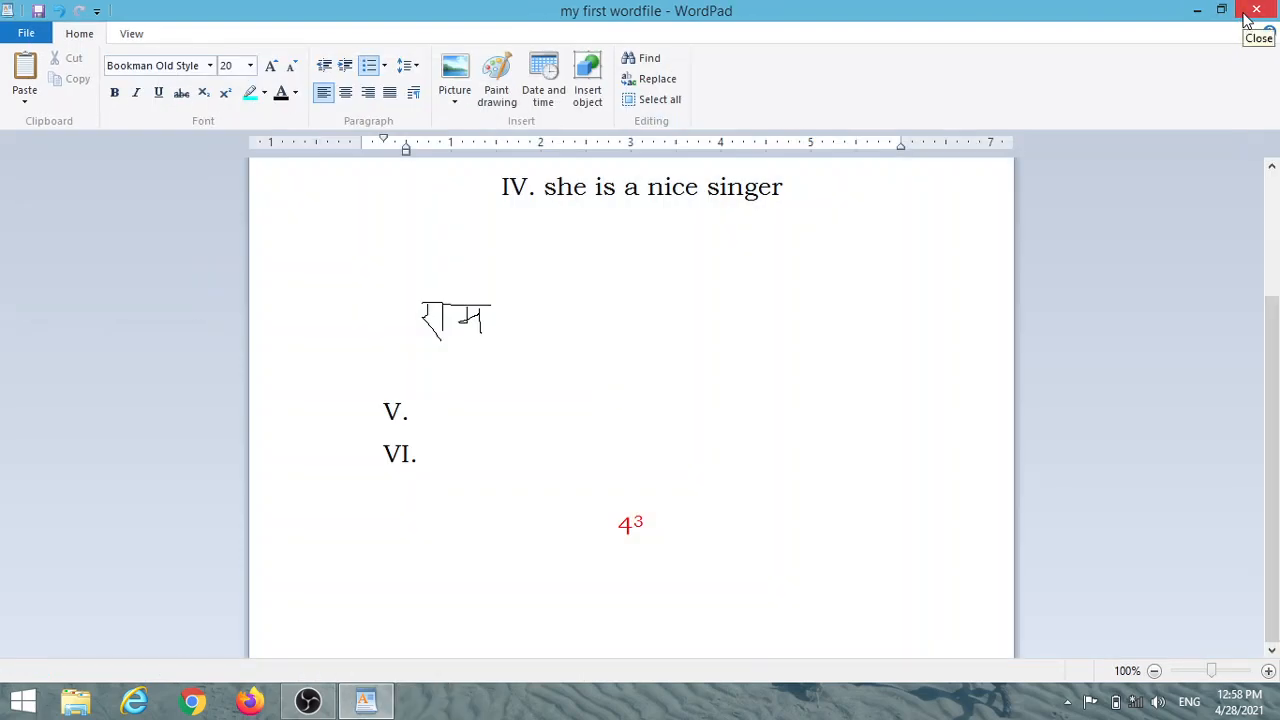
click(455, 318)
- Insert the date after the drawing in the format "Wednesday, April 28, 2021"
click(808, 288)
click(546, 95)
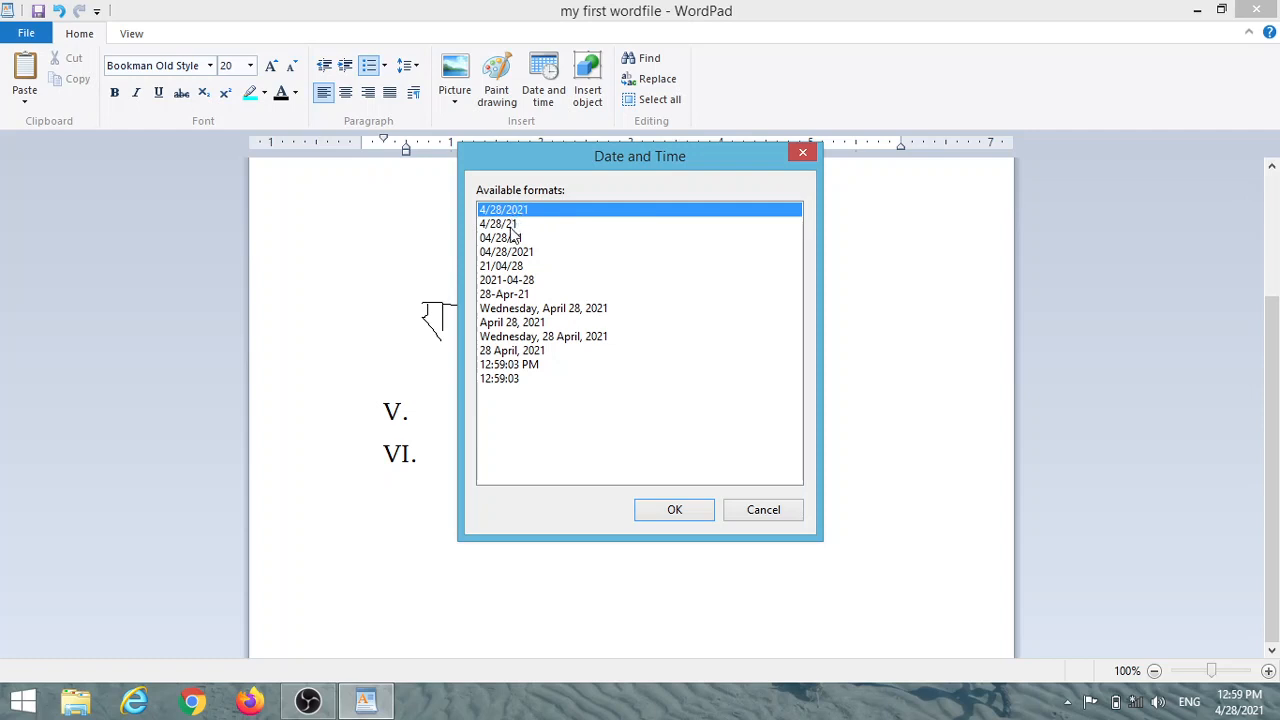
click(518, 311)
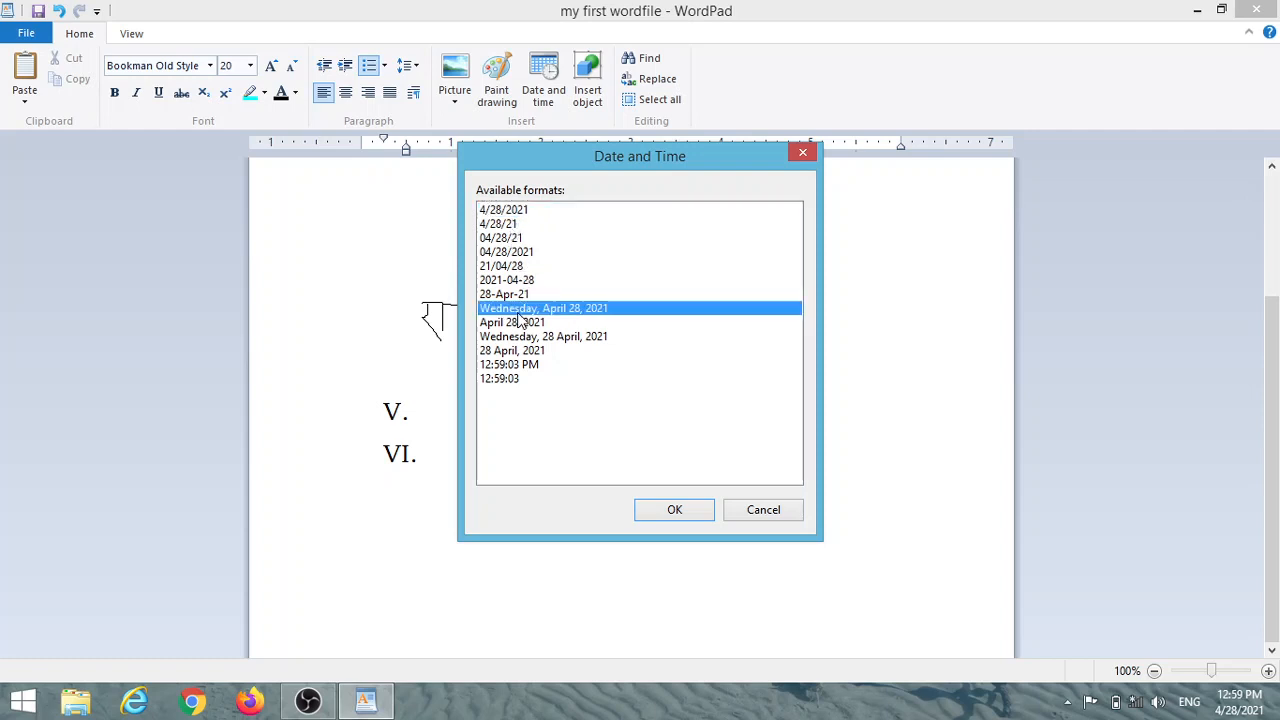
click(667, 515)
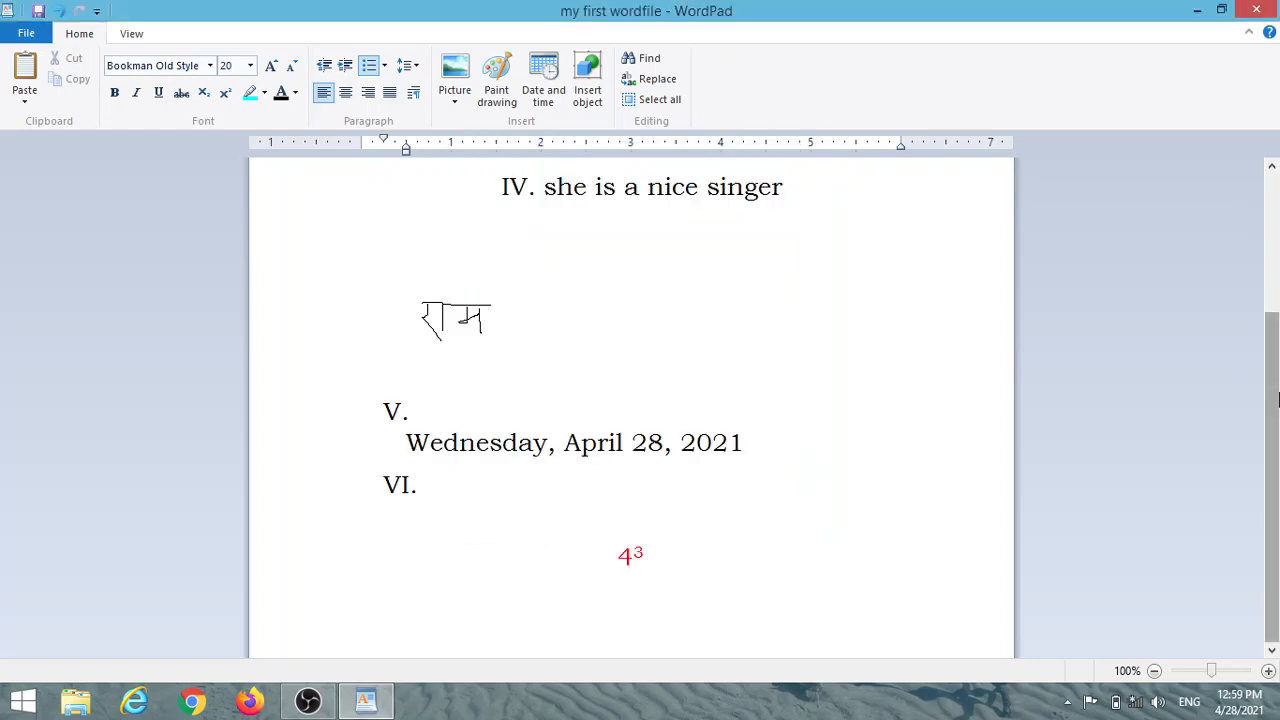
- Search the document from list item I for each occurrence of "nice", and close the search
drag(1257, 371, 1254, 210)
click(410, 190)
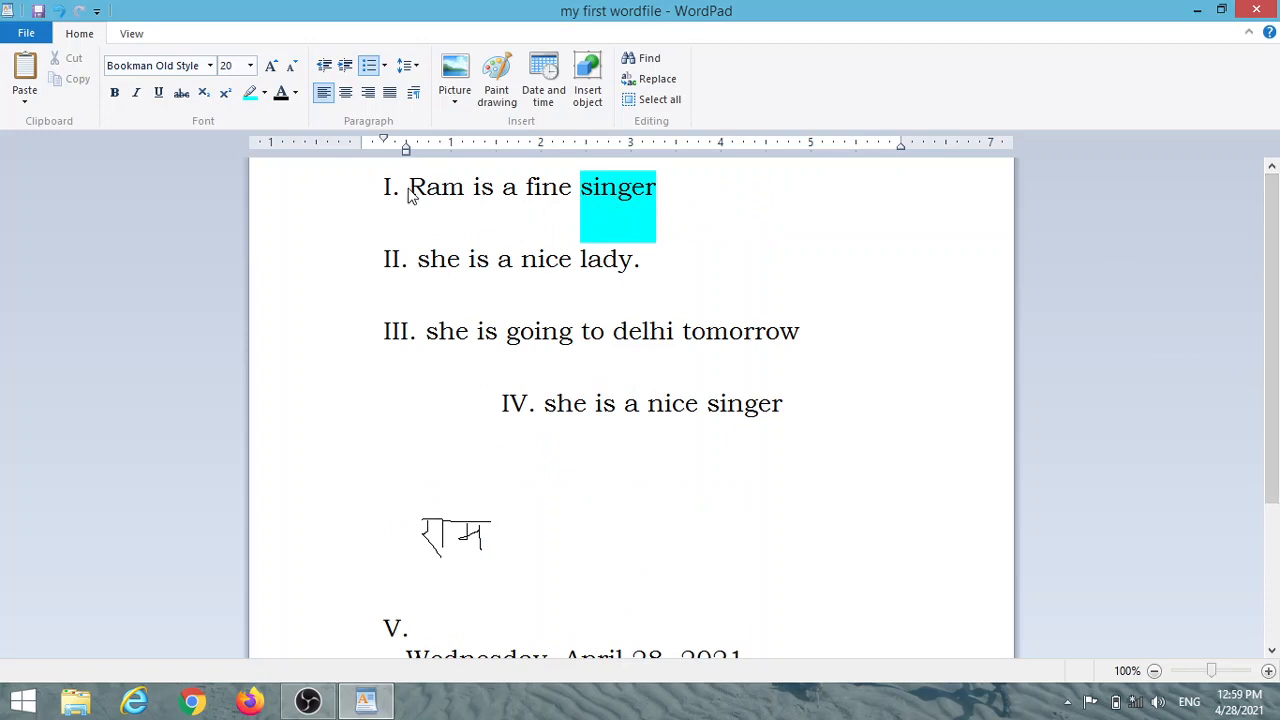
click(648, 60)
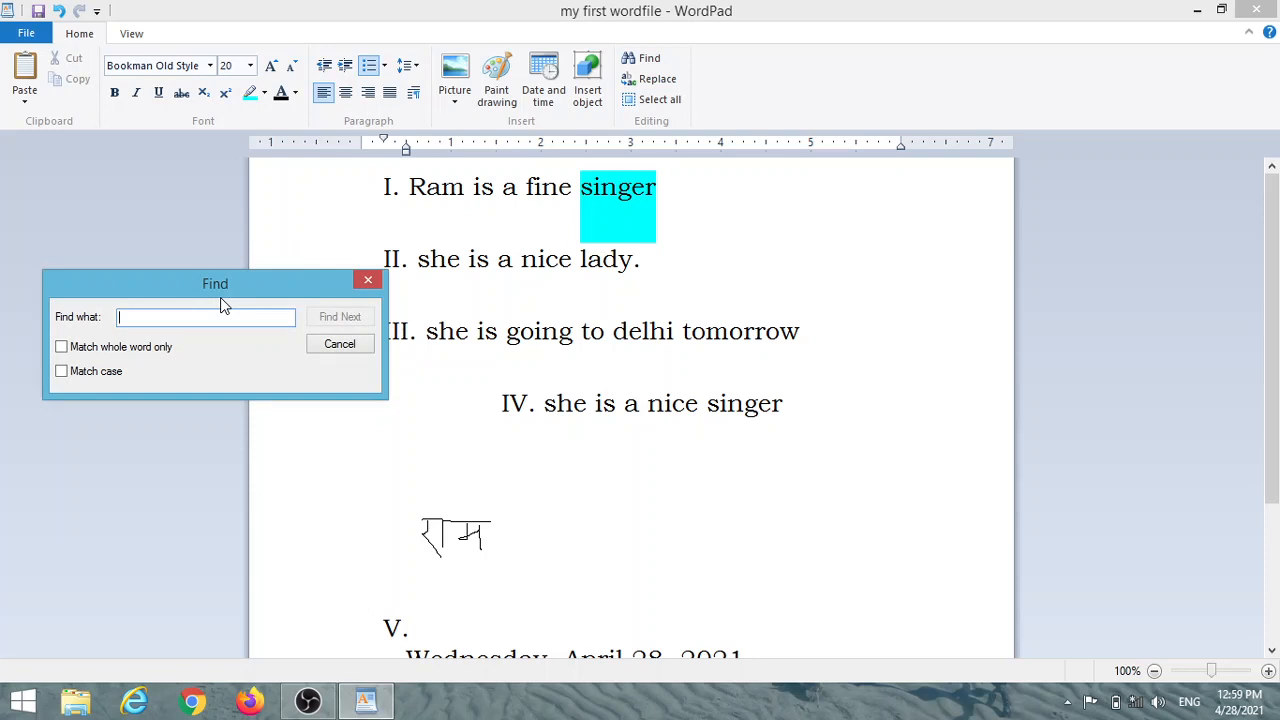
text(nice)
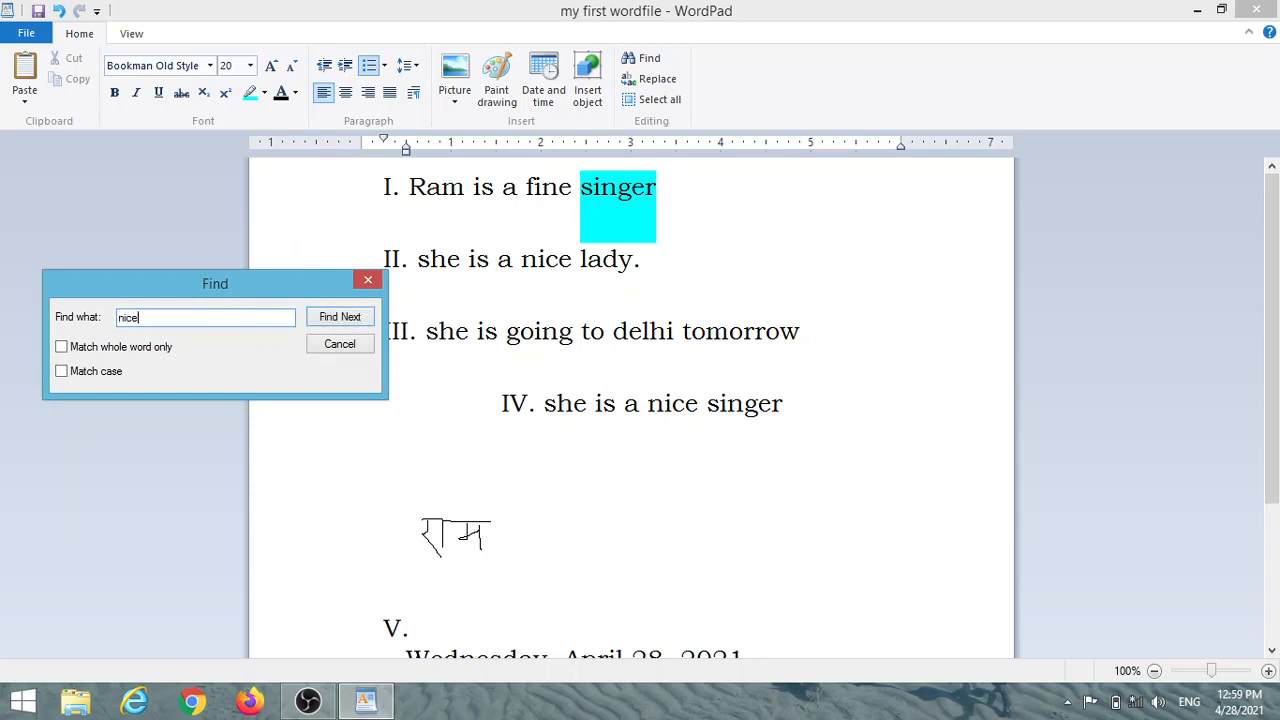
click(340, 317)
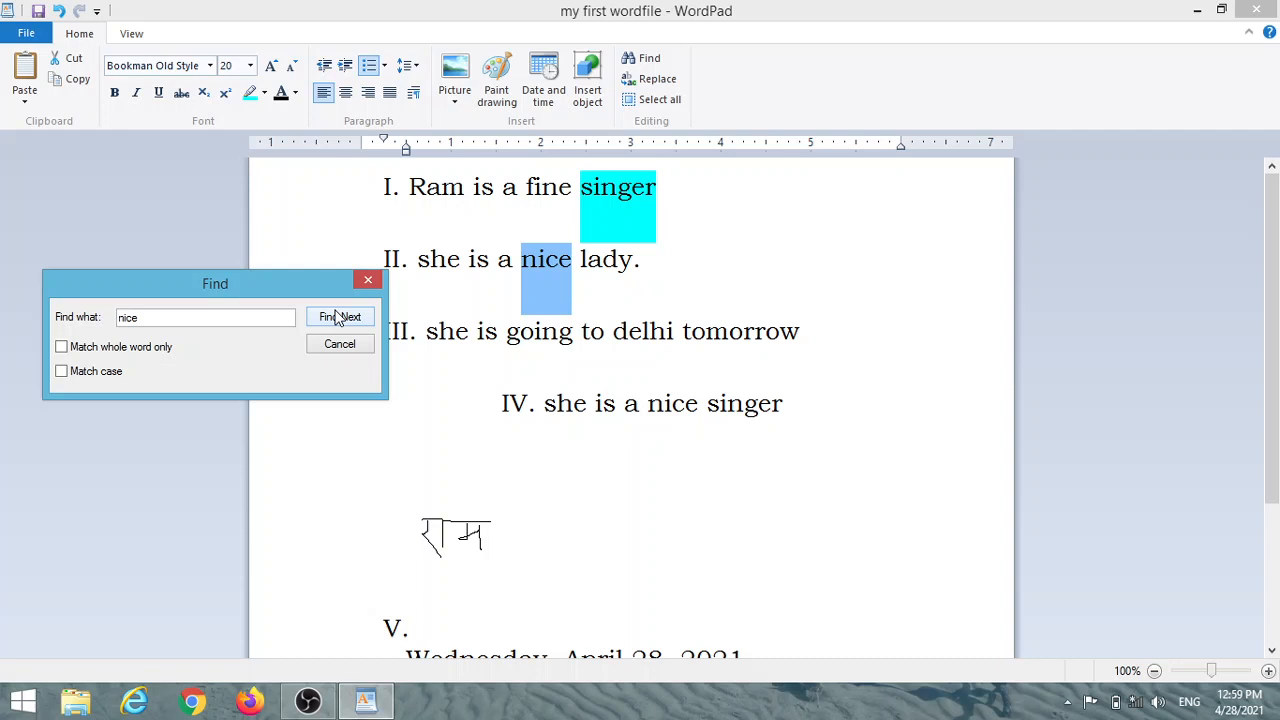
click(337, 324)
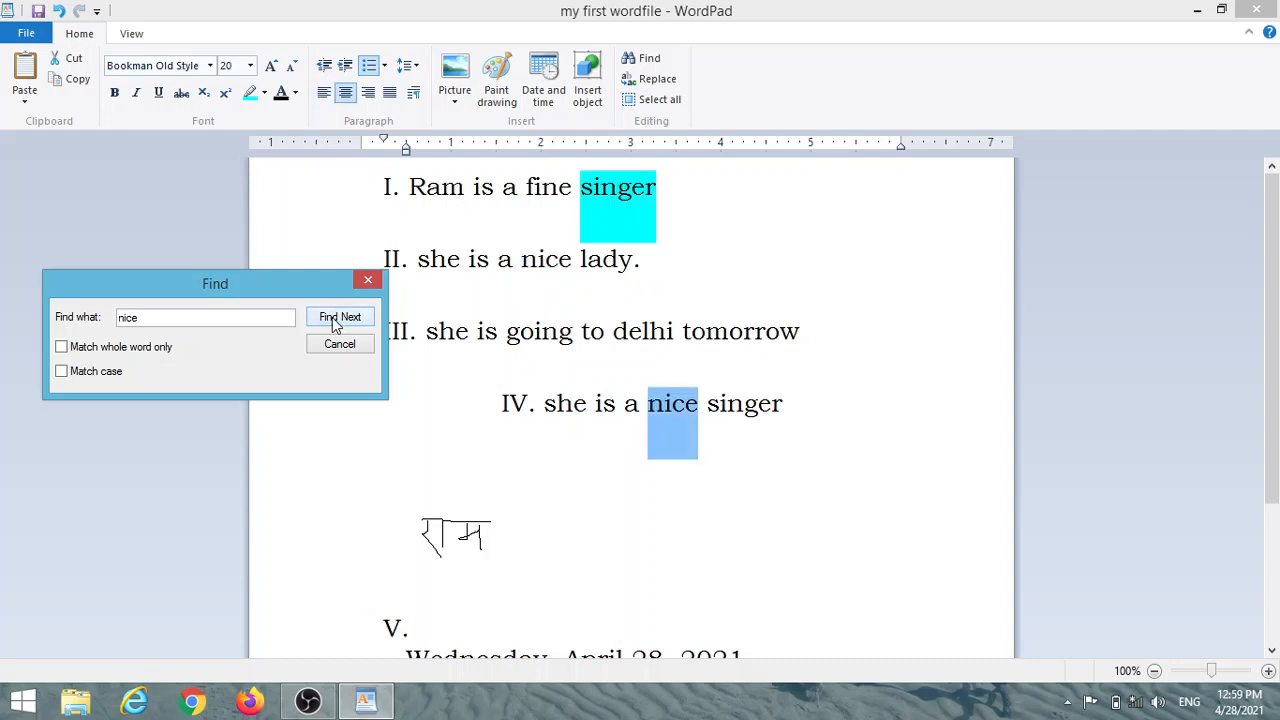
click(337, 324)
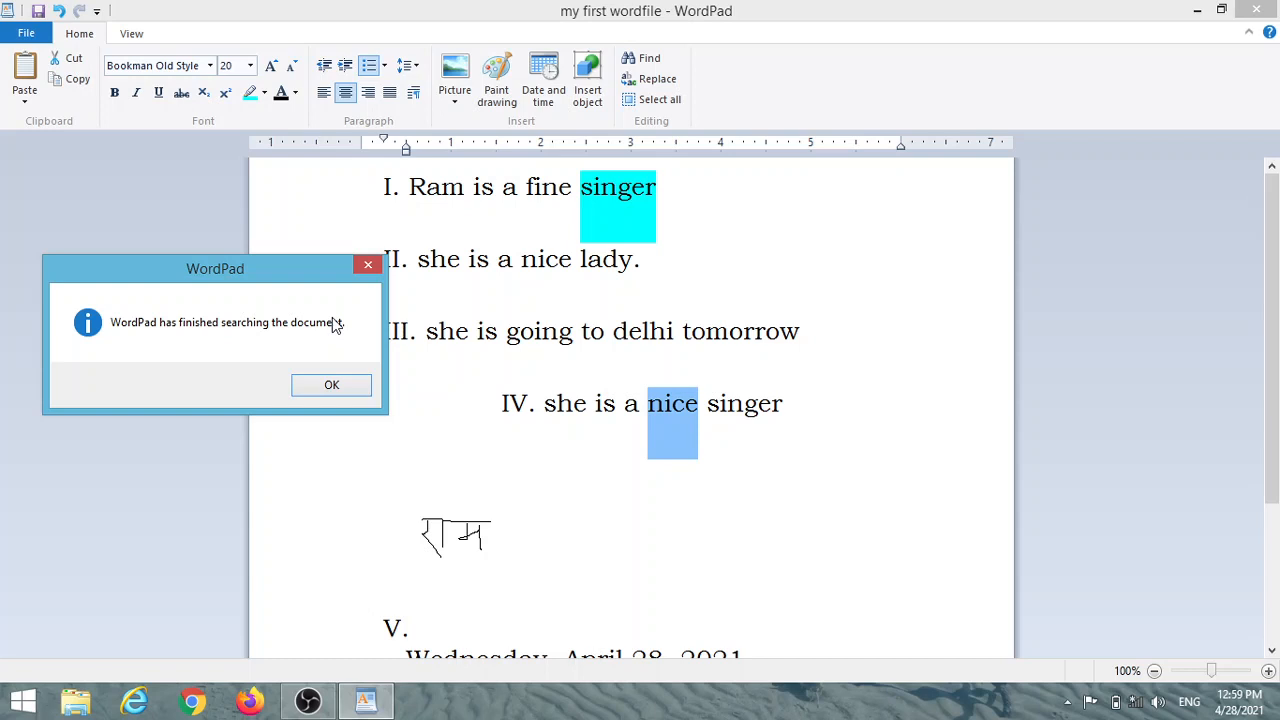
click(330, 384)
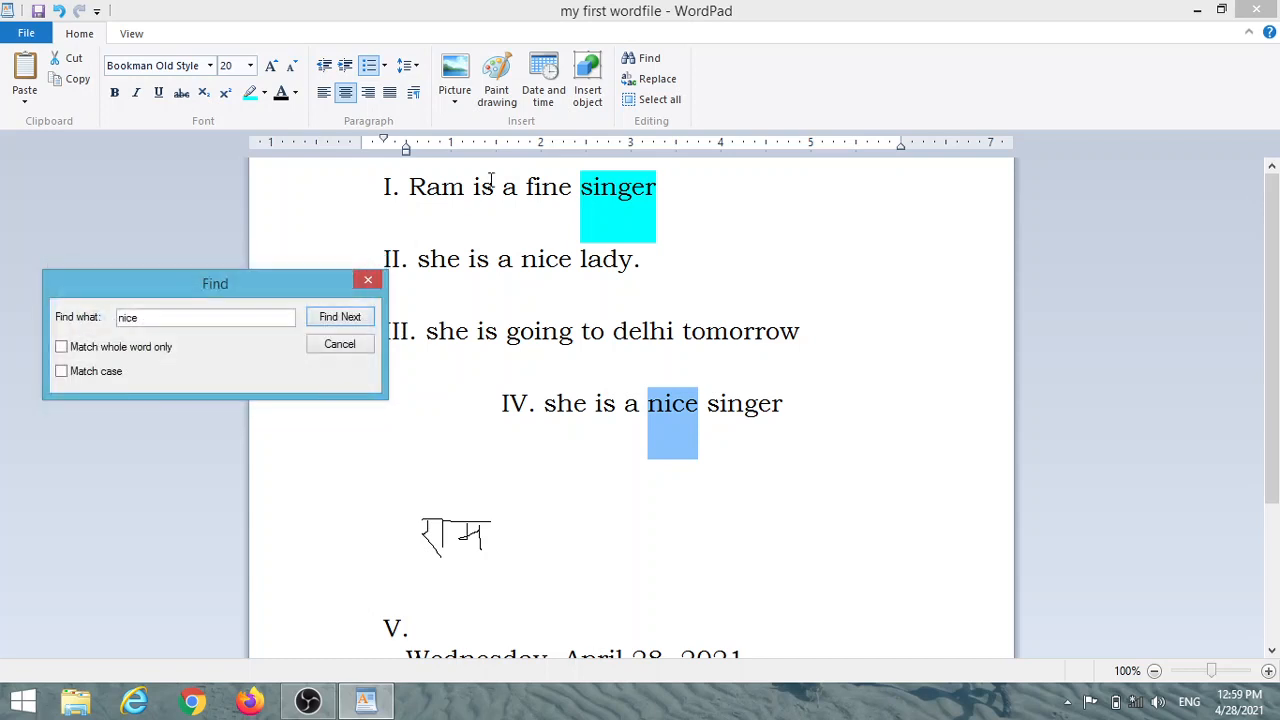
click(368, 280)
- Replace the word "fine" in list item I with "good" using Replace, and close the dialog
click(643, 86)
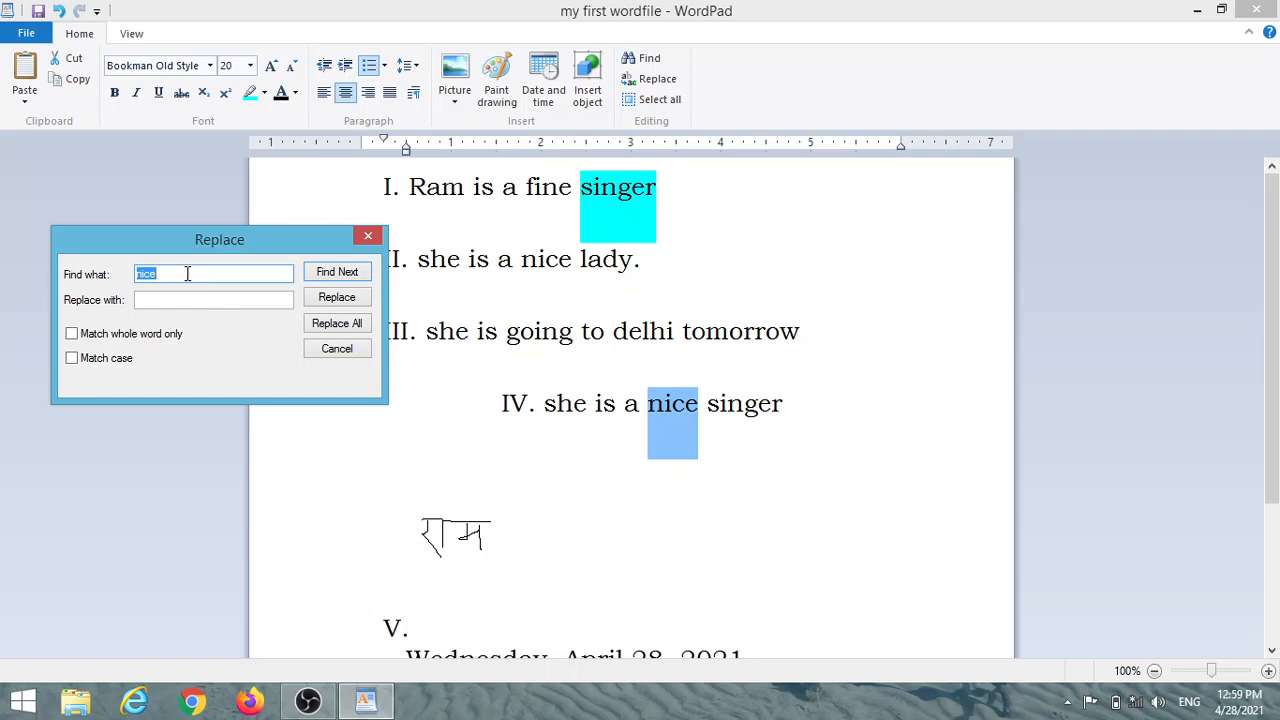
key(BackSpace)
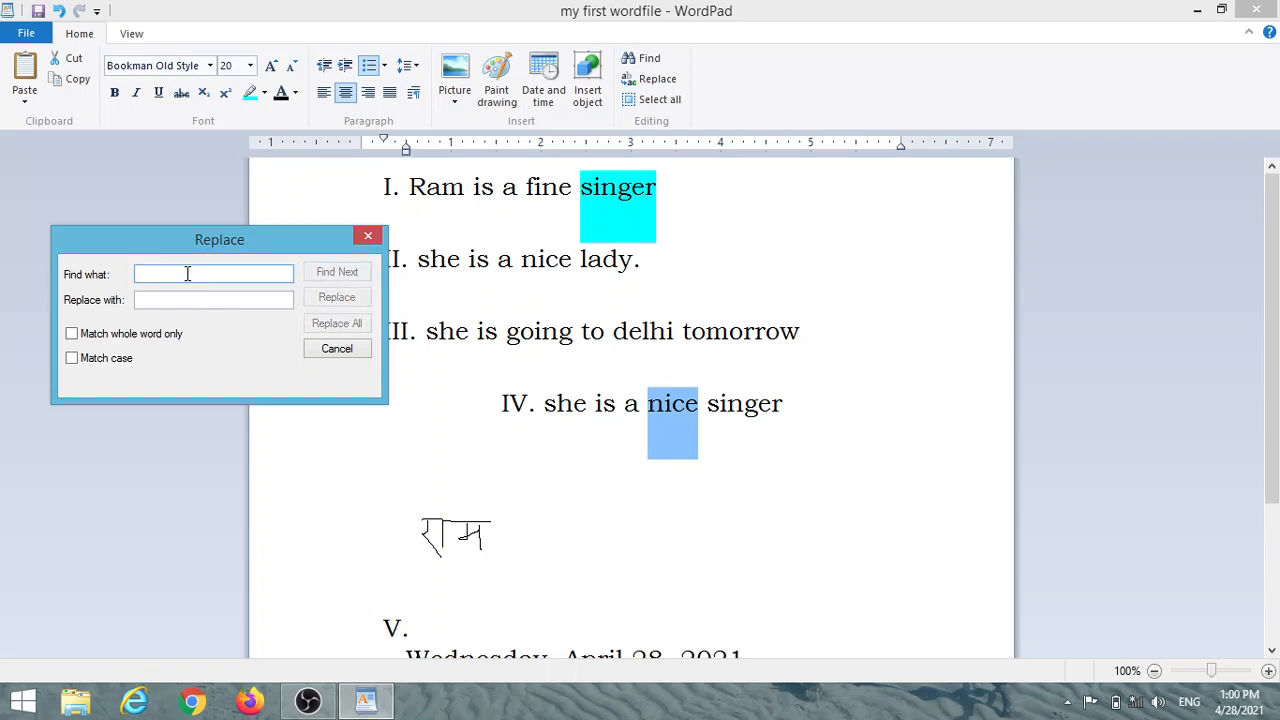
text(good)
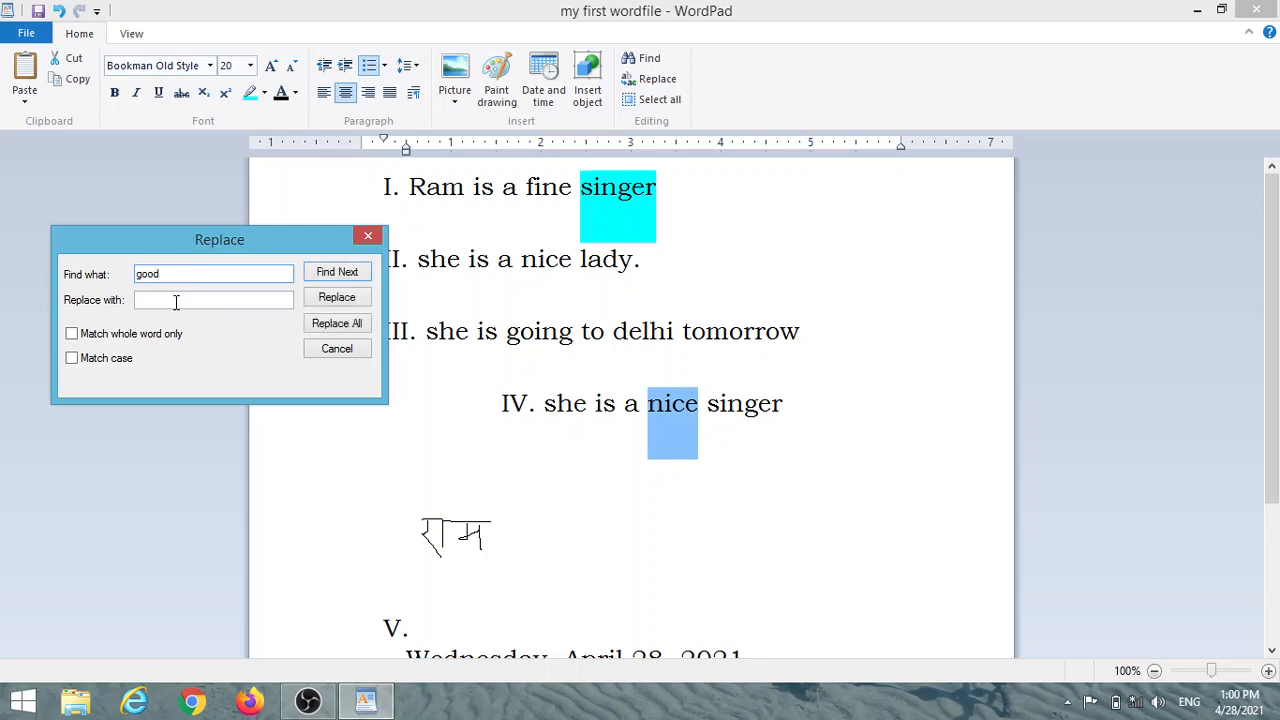
drag(174, 272, 0, 330)
text(fine)
click(193, 302)
text(goo)
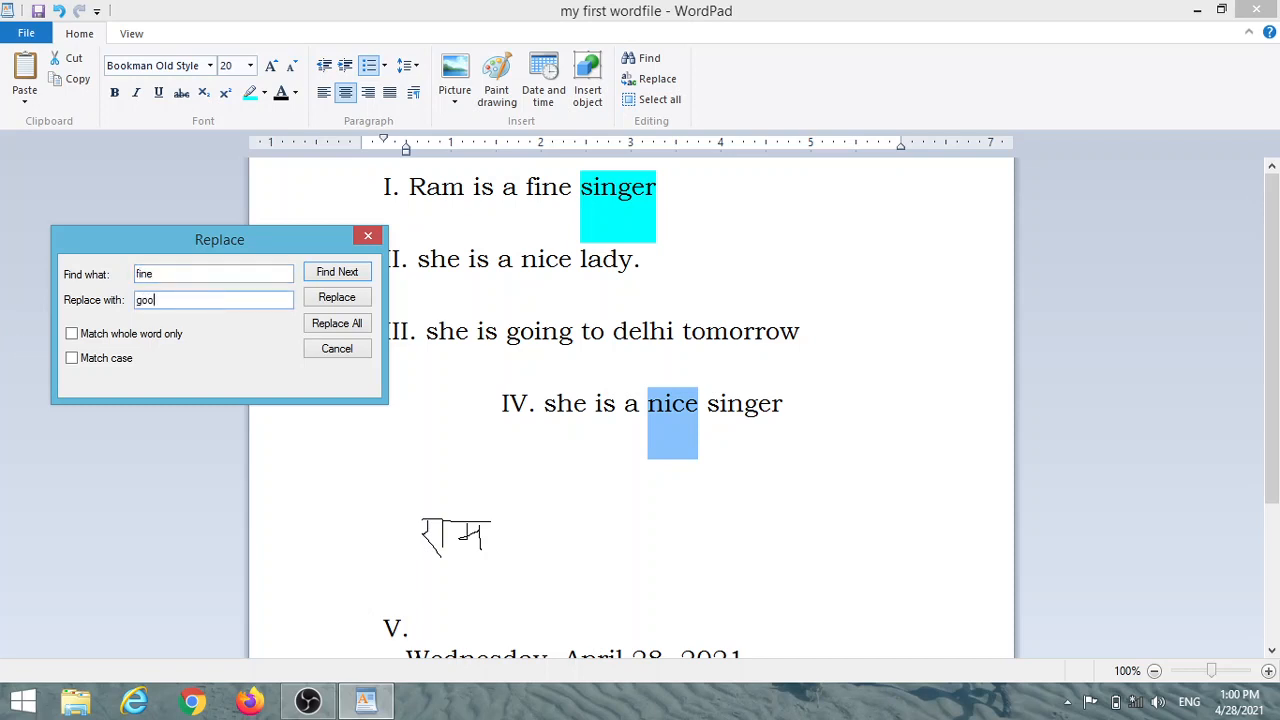
text(d)
click(340, 300)
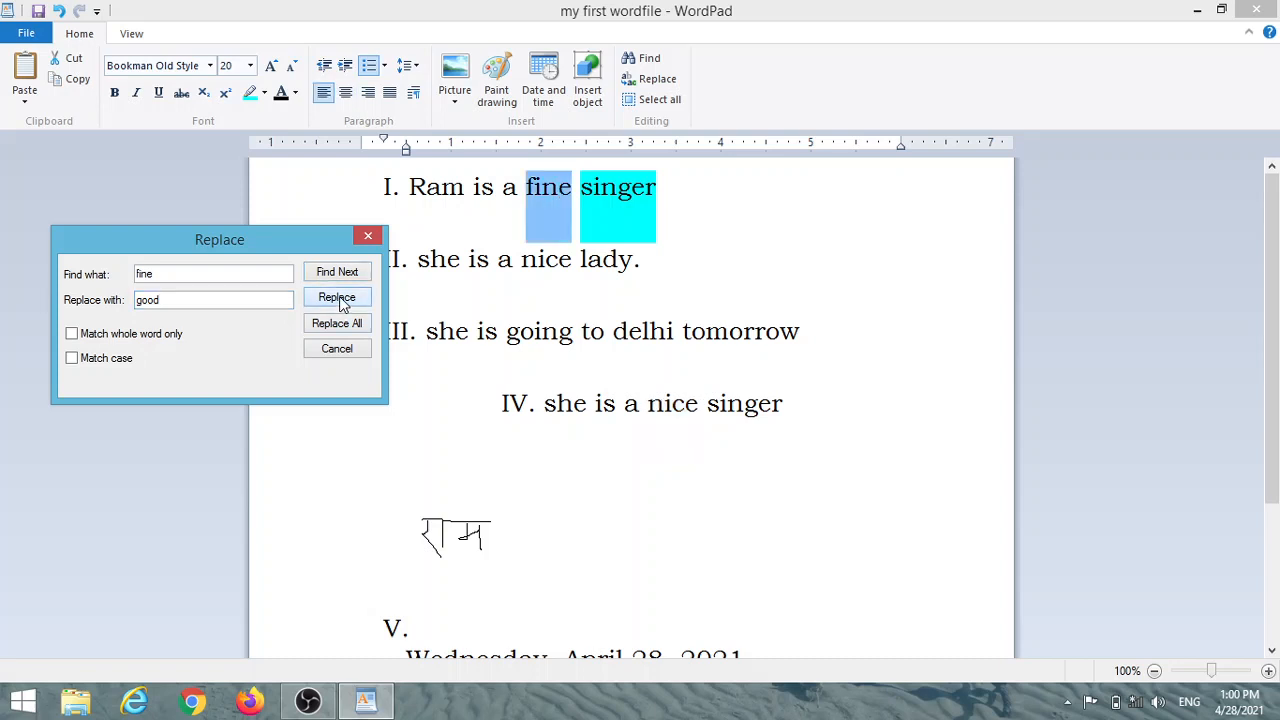
click(337, 298)
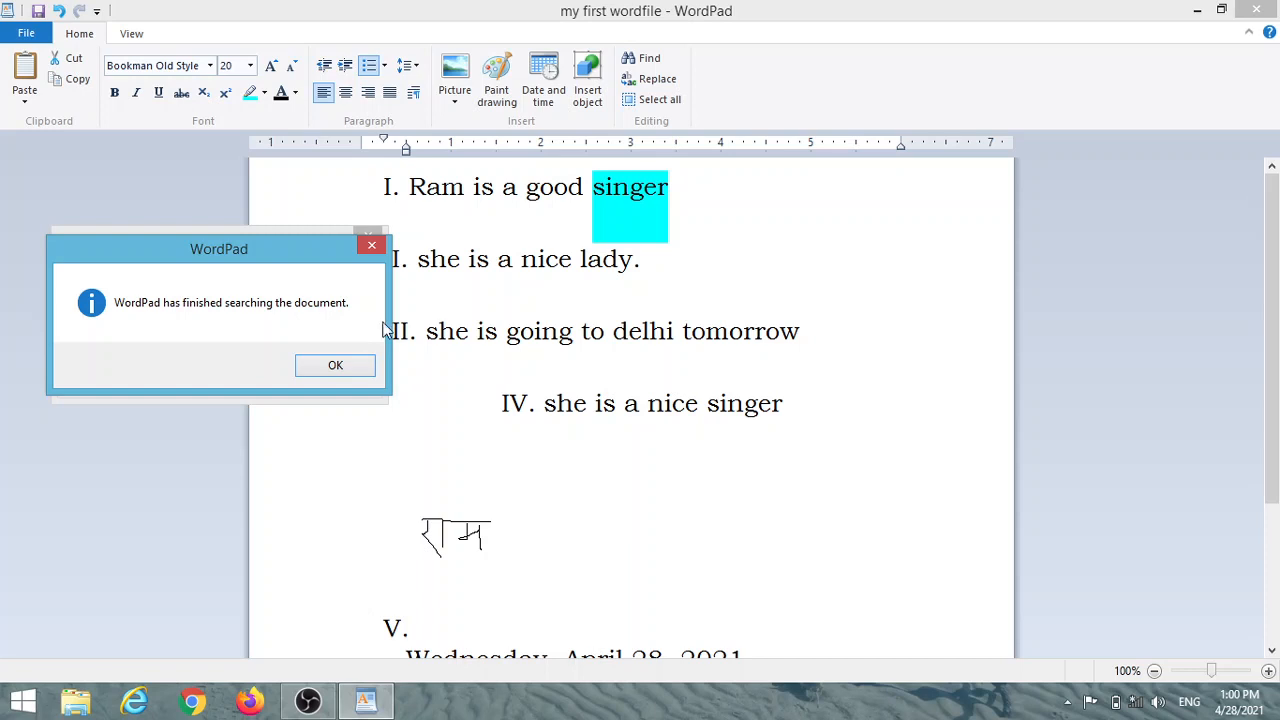
click(336, 366)
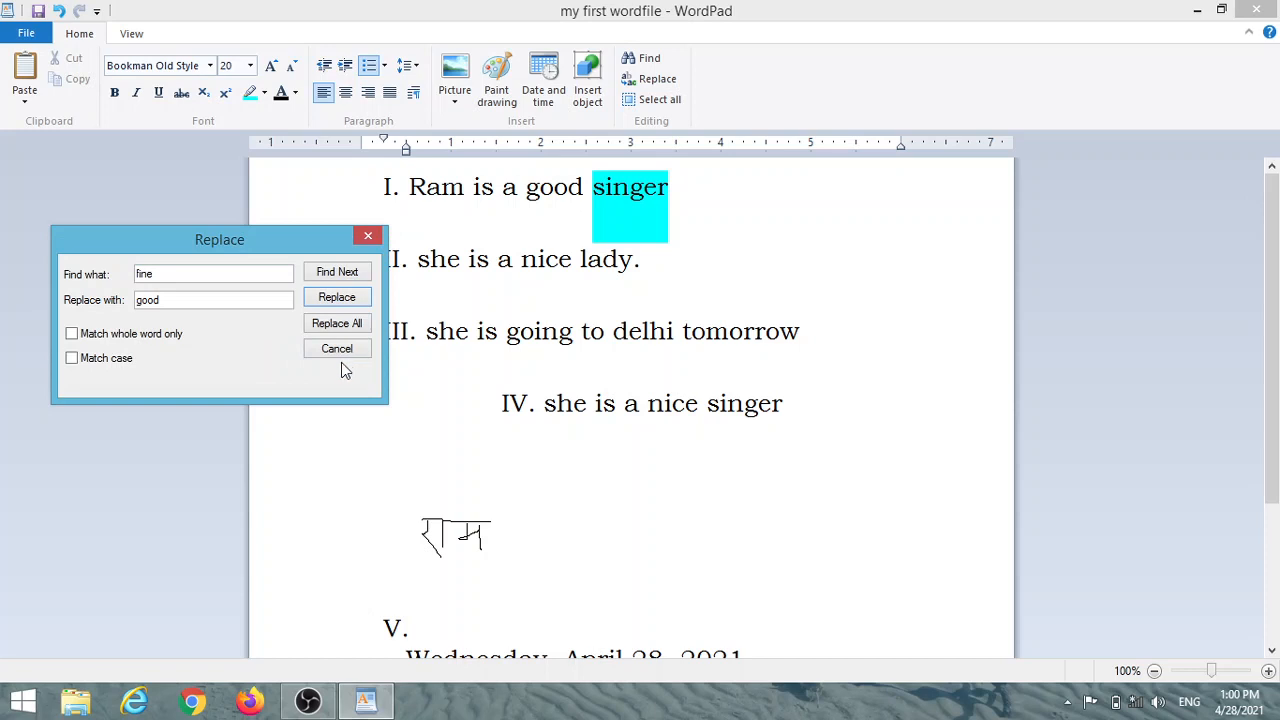
click(366, 236)
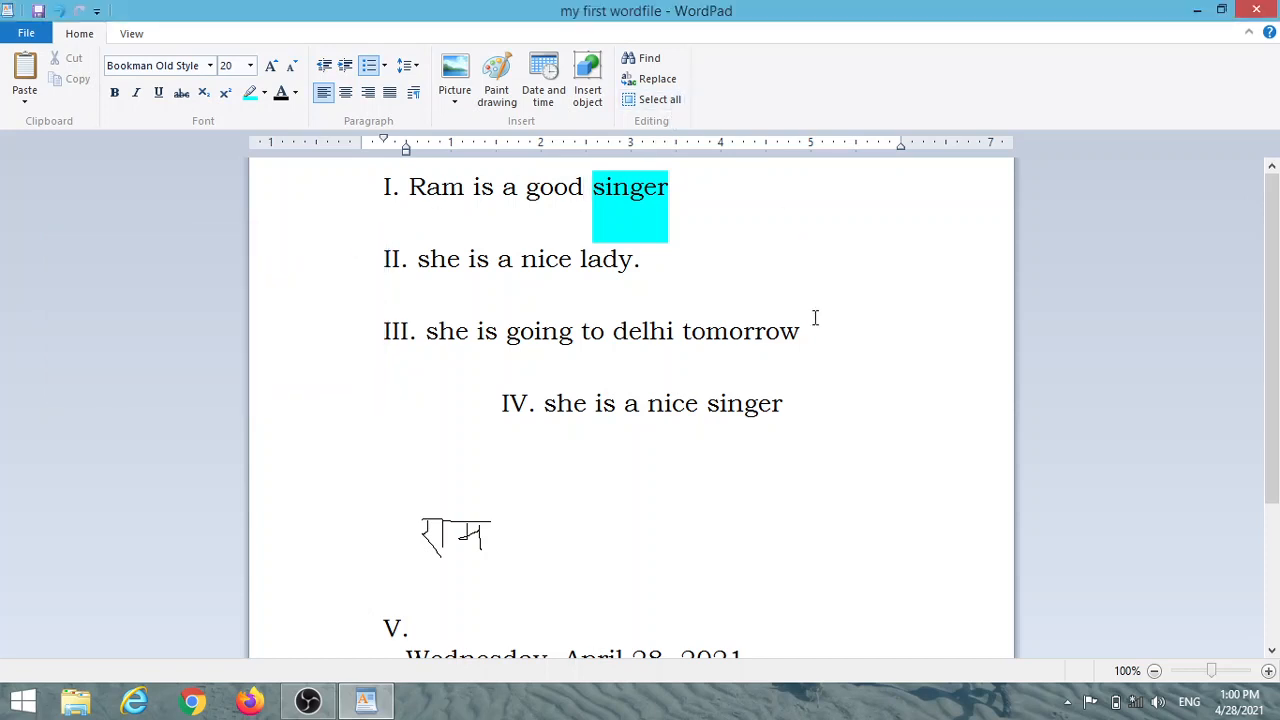
- Select the document's entire contents, and clear the selection
key(ctrl+a)
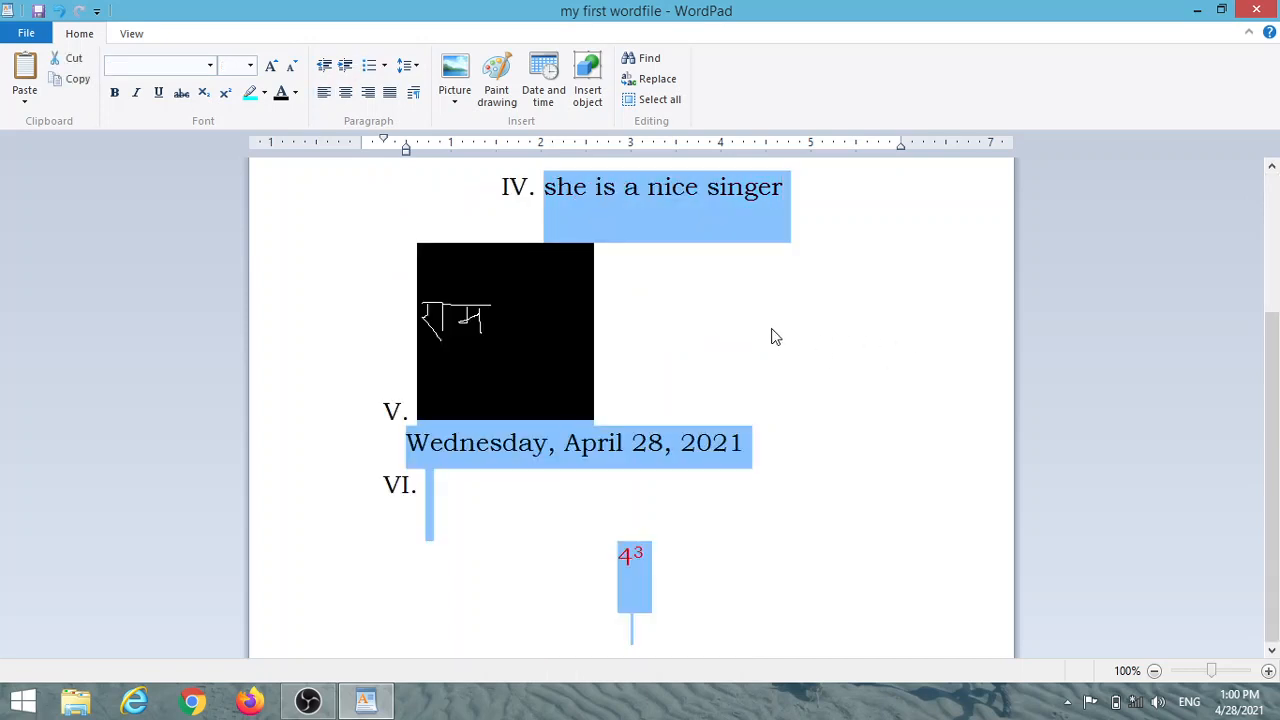
click(771, 336)
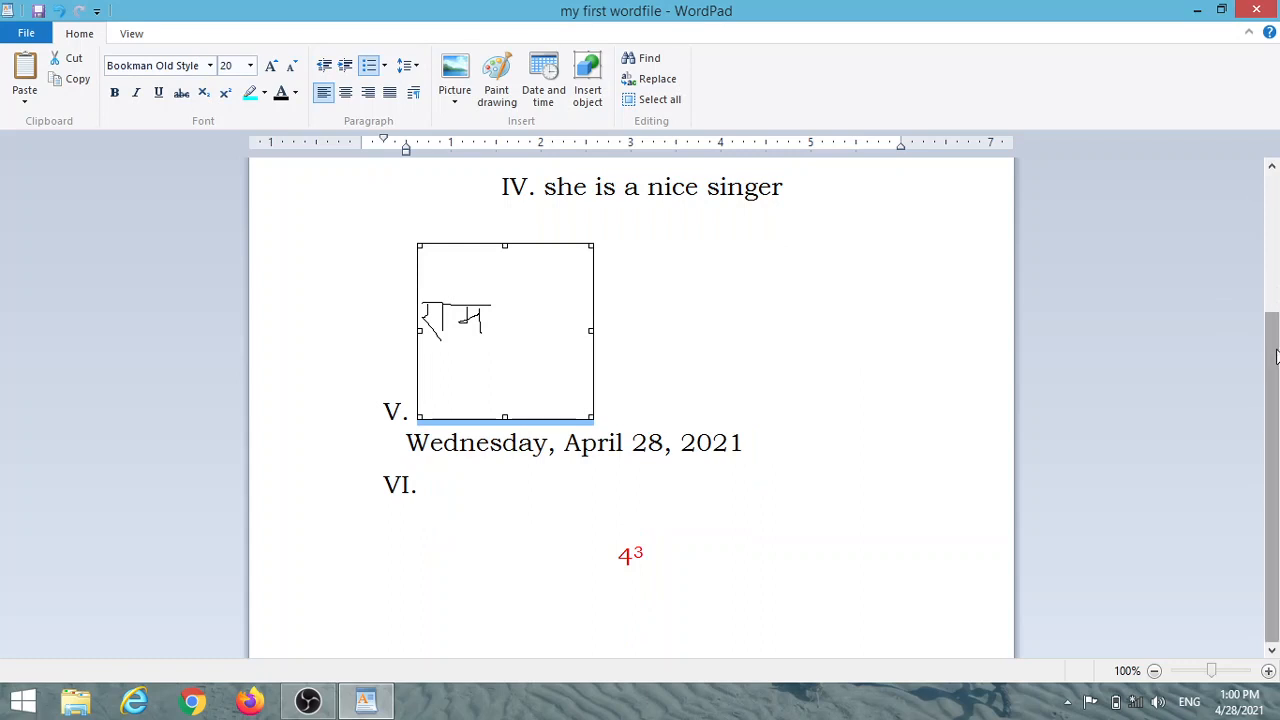
drag(1275, 357, 1273, 213)
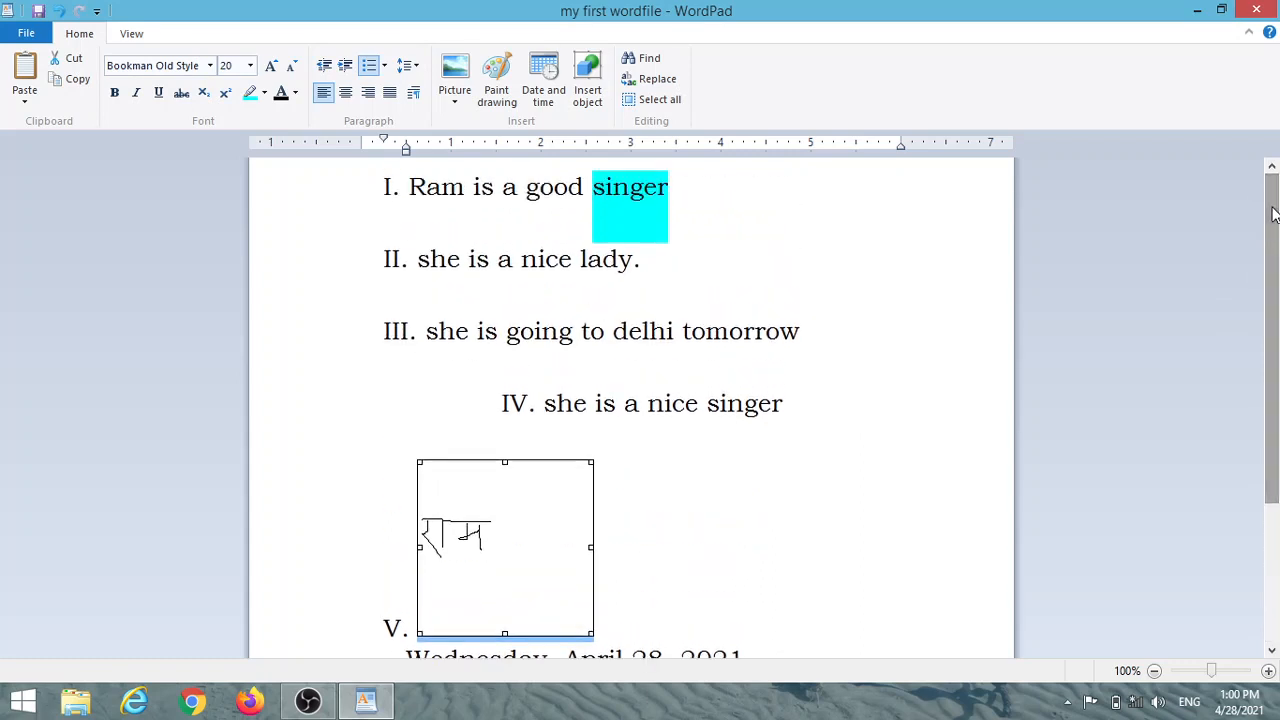
- Format the sentence "she is a nice lady." in list item II as underlined, italic and bold
click(25, 103)
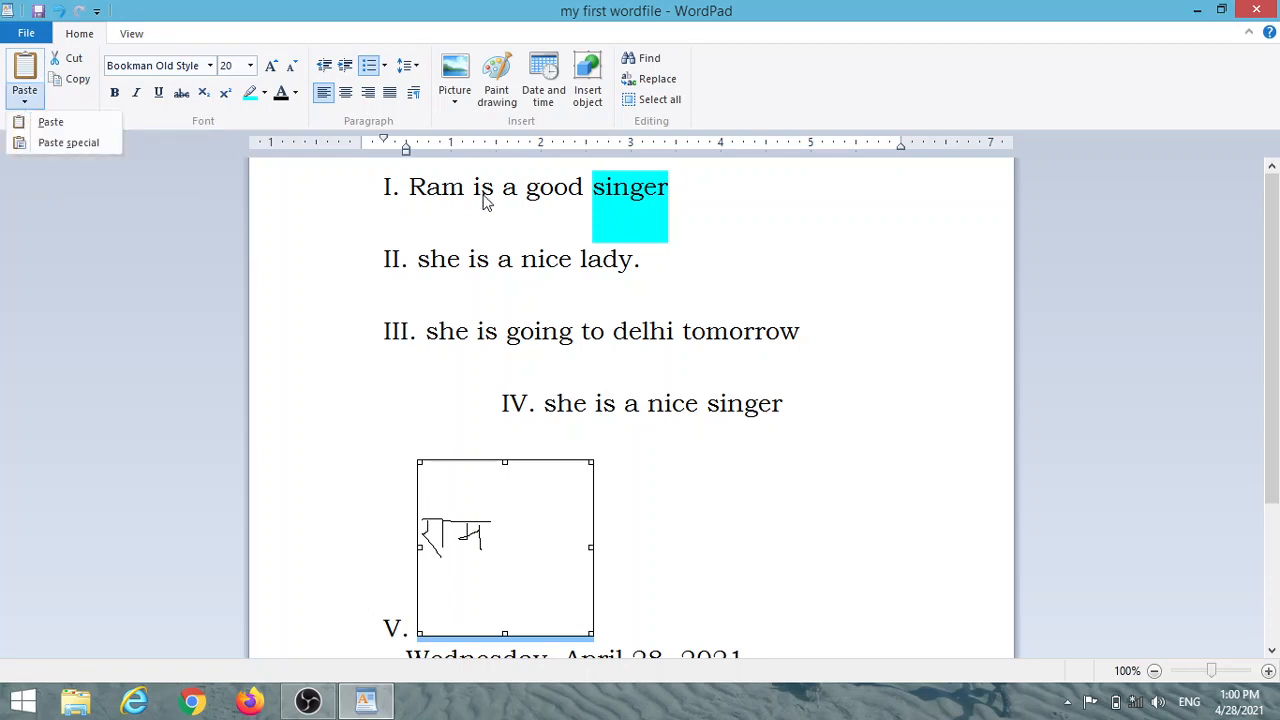
click(645, 262)
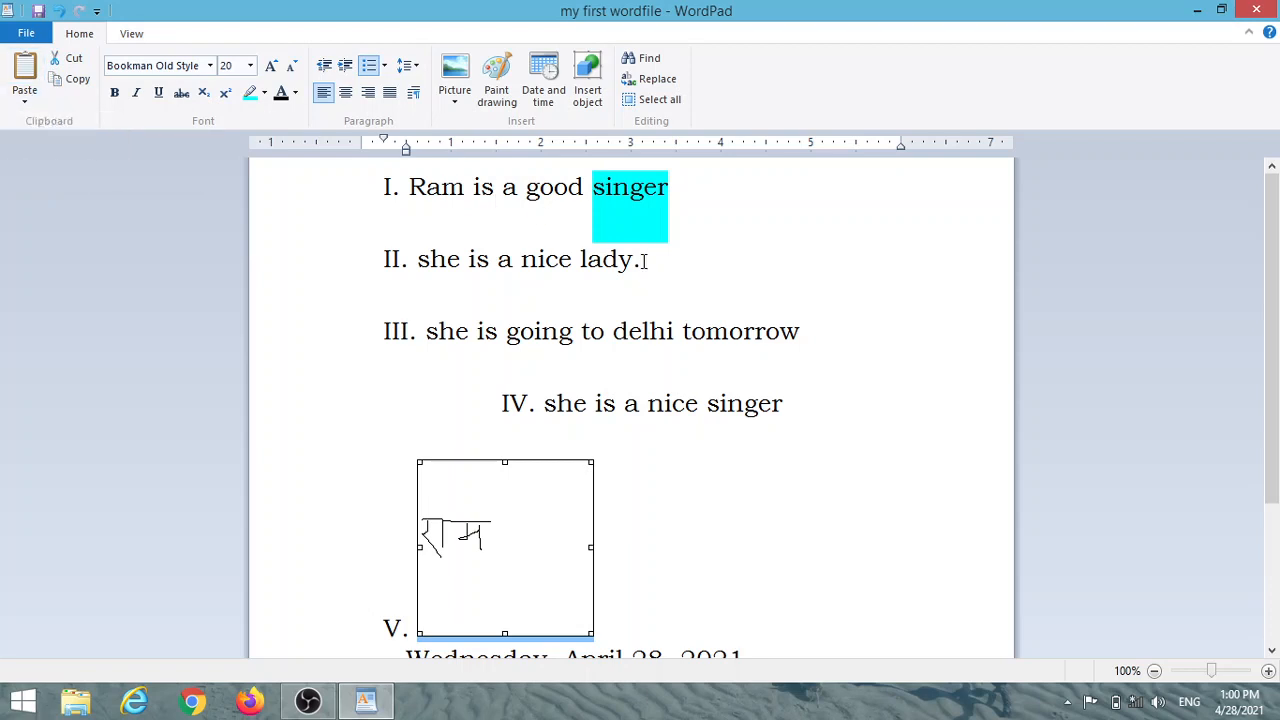
drag(645, 262, 354, 257)
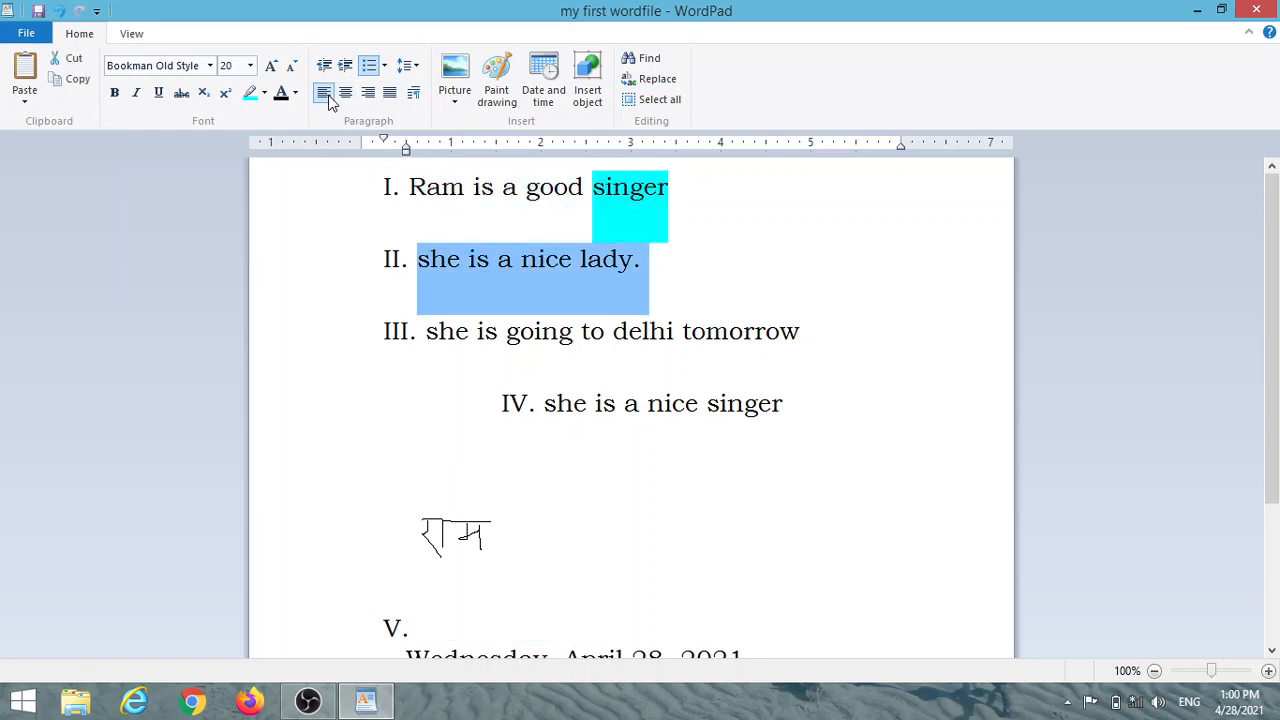
click(158, 96)
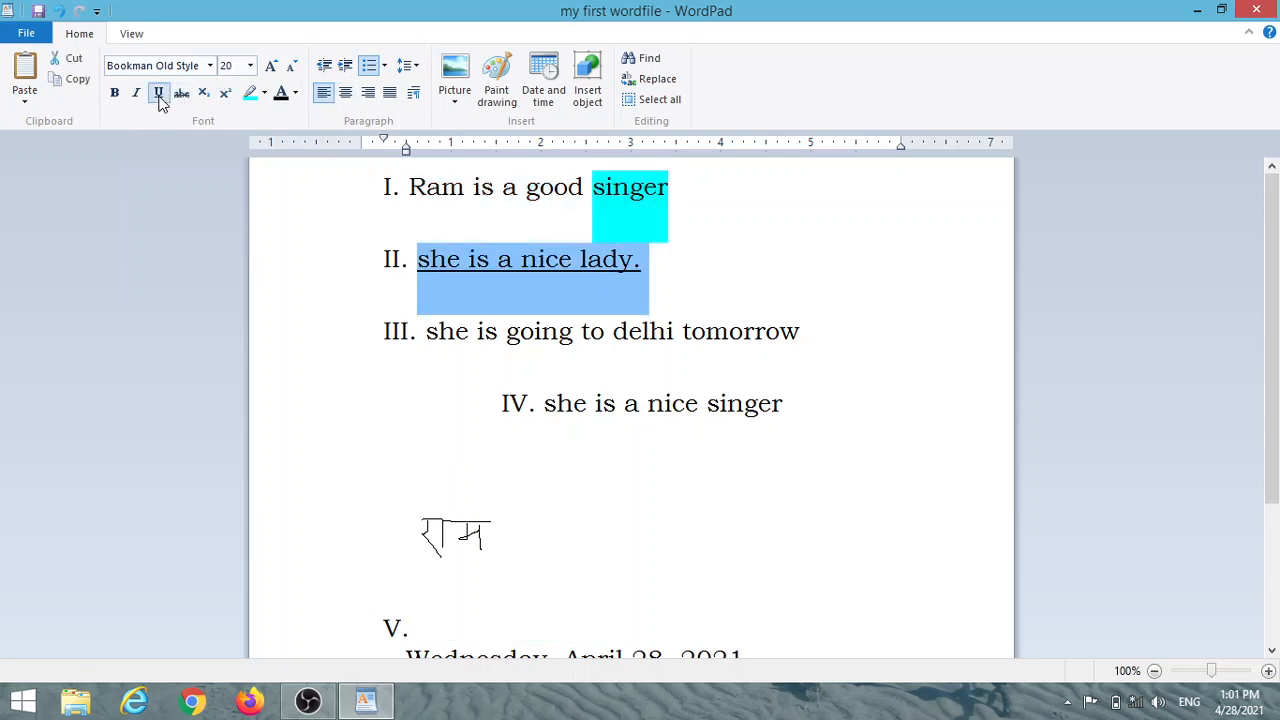
click(137, 95)
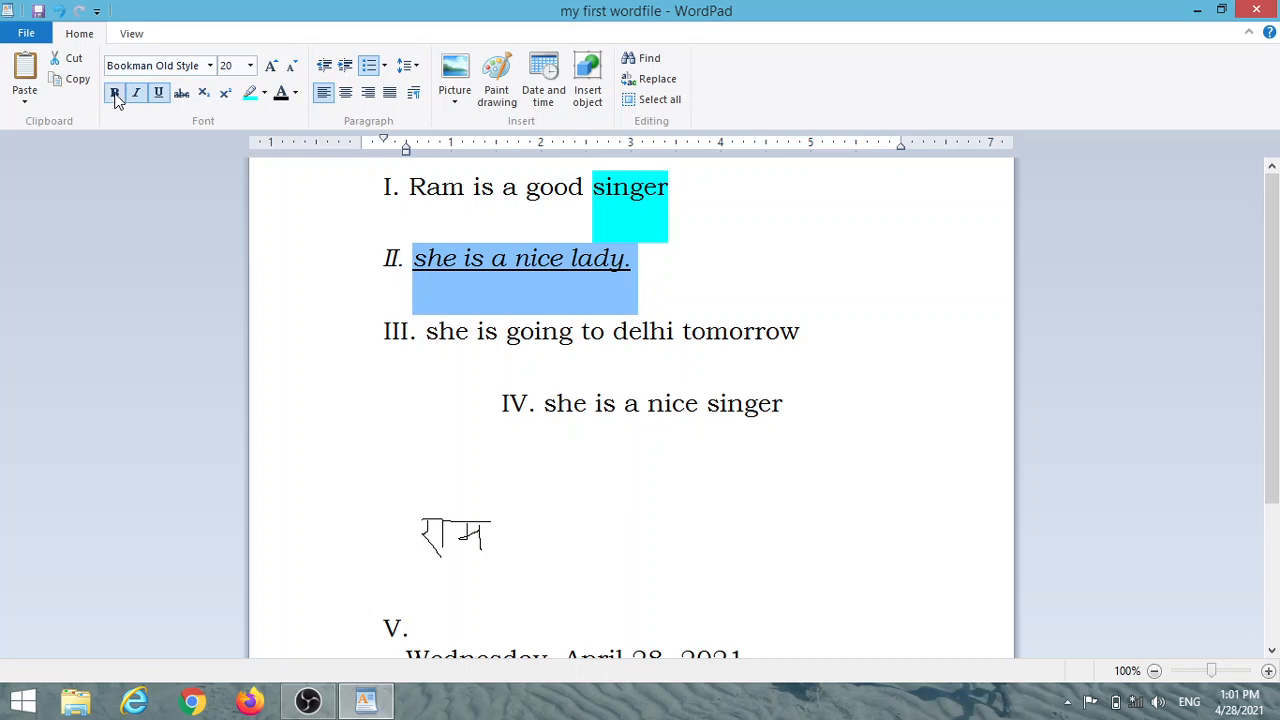
click(115, 97)
click(803, 223)
- Copy the formatted sentence from list item II and paste it into the empty list item VI
drag(709, 277, 420, 260)
key(ctrl+c)
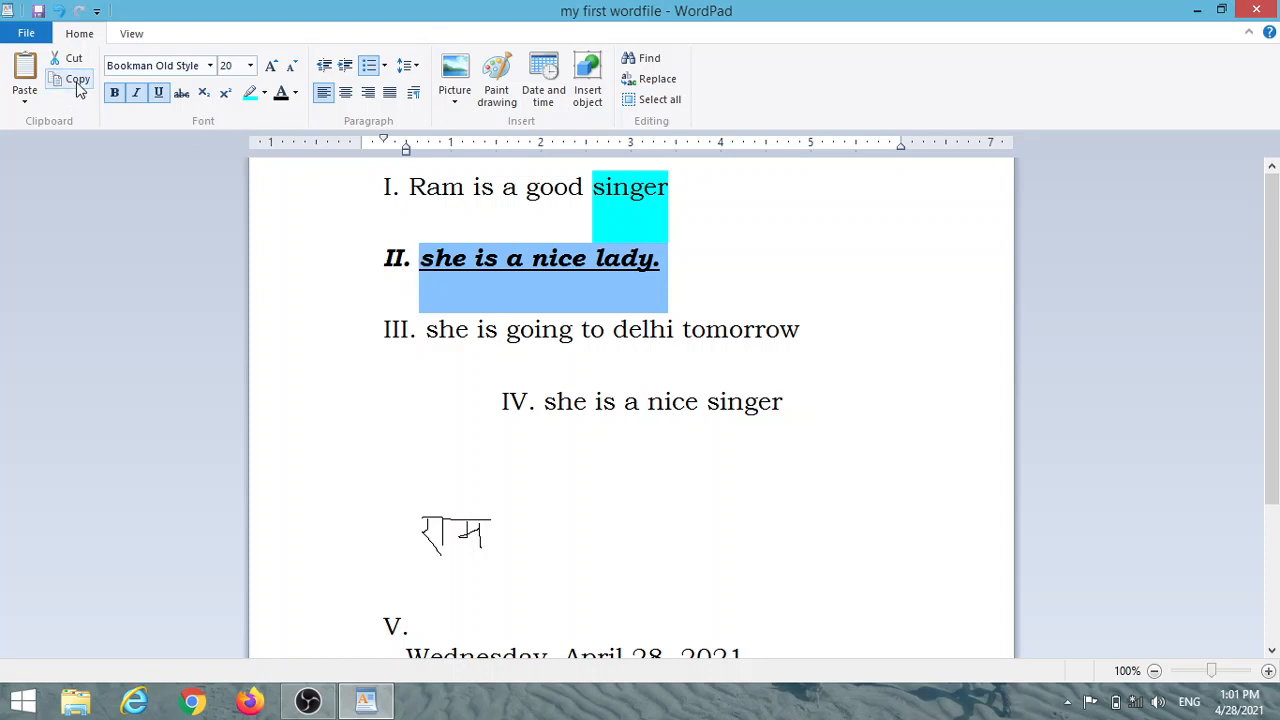
click(610, 462)
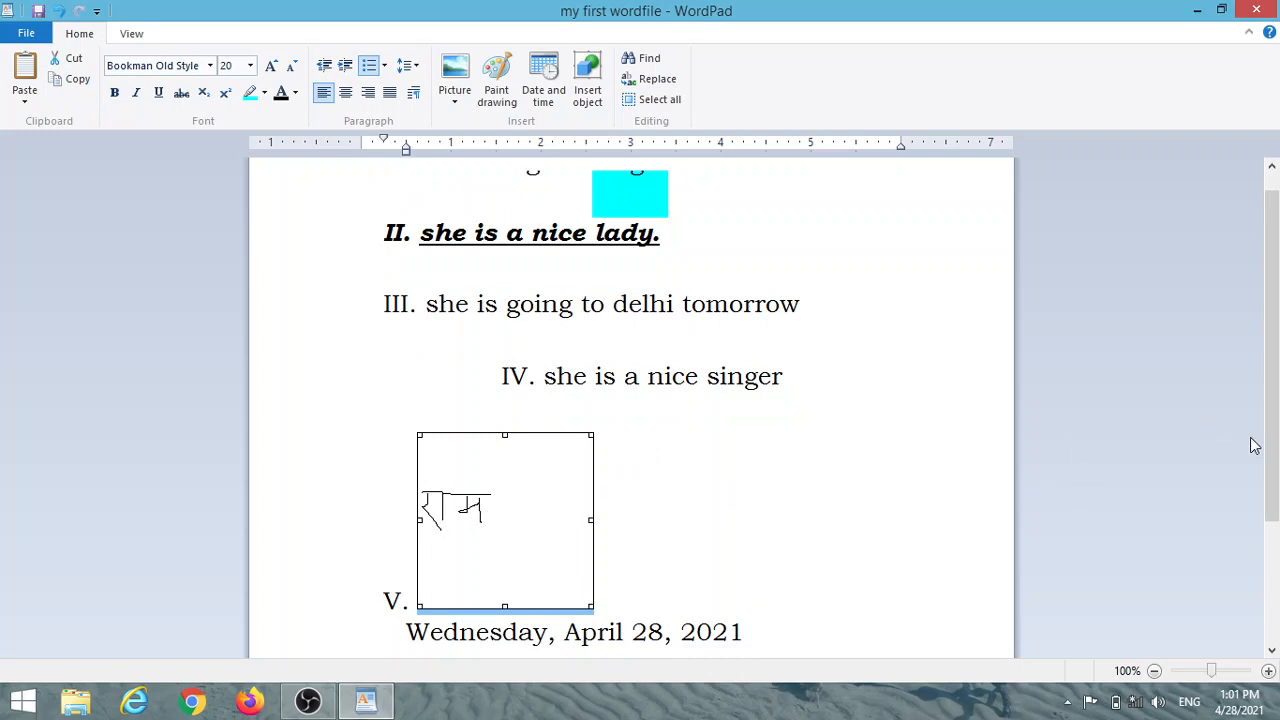
scroll(1255, 446, down, 3)
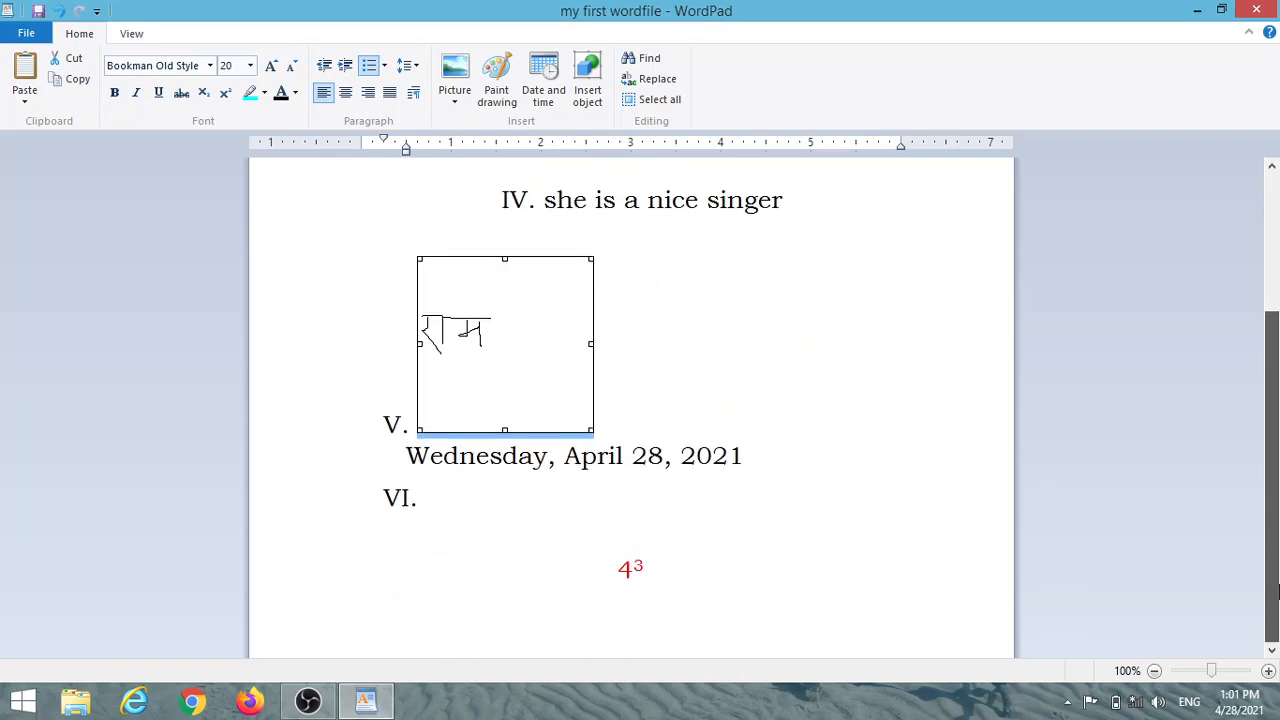
click(560, 496)
key(ctrl+v)
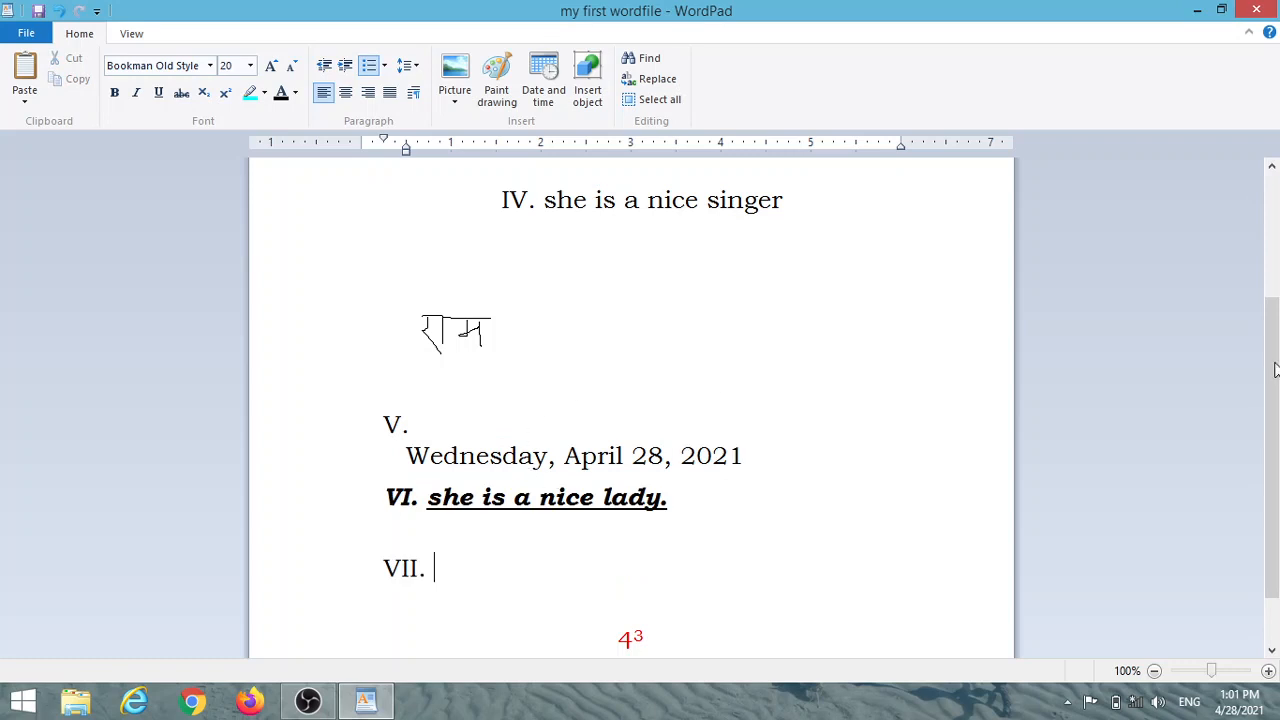
- Paste the copied sentence into list item VII as Unformatted Text using Paste Special
drag(1274, 442, 1271, 363)
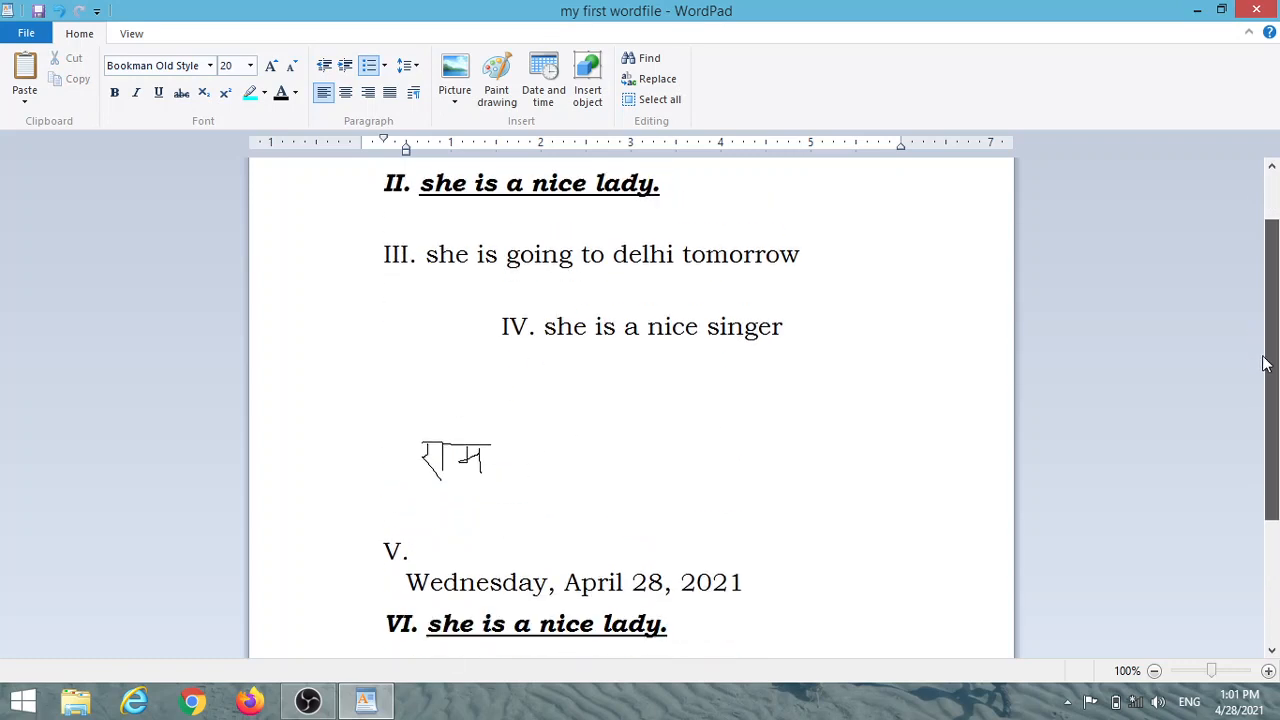
click(24, 101)
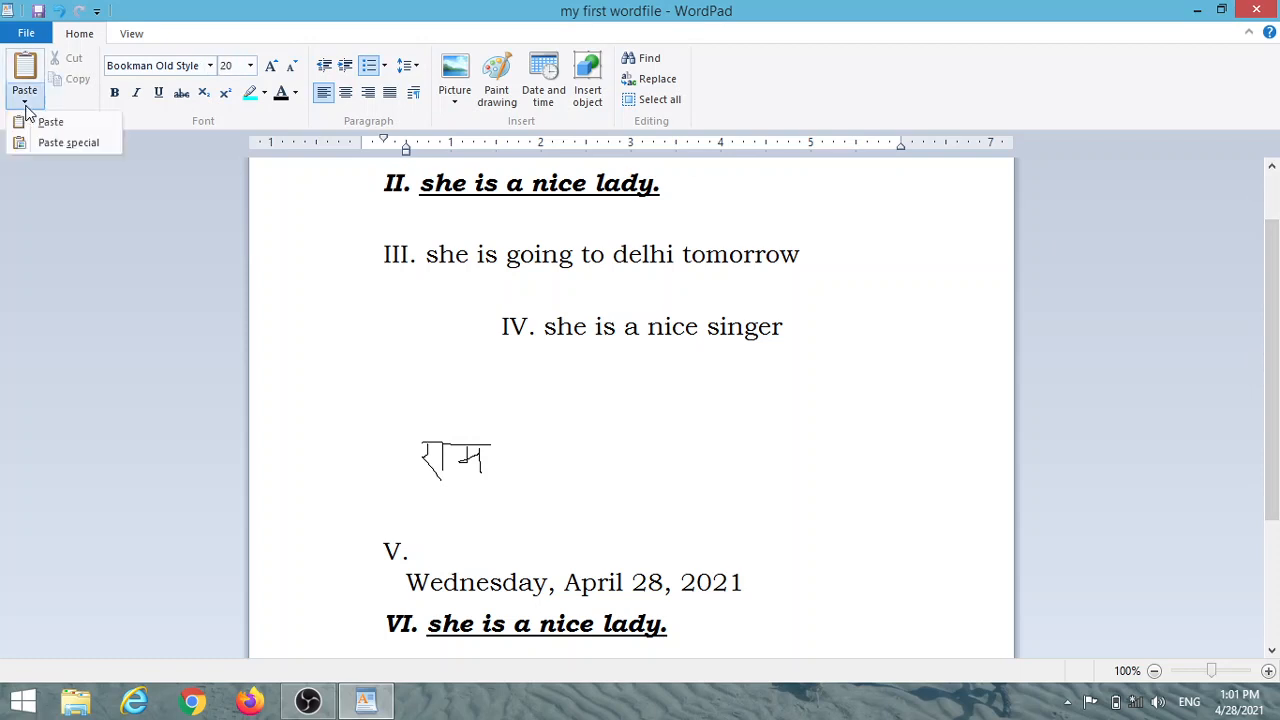
click(60, 145)
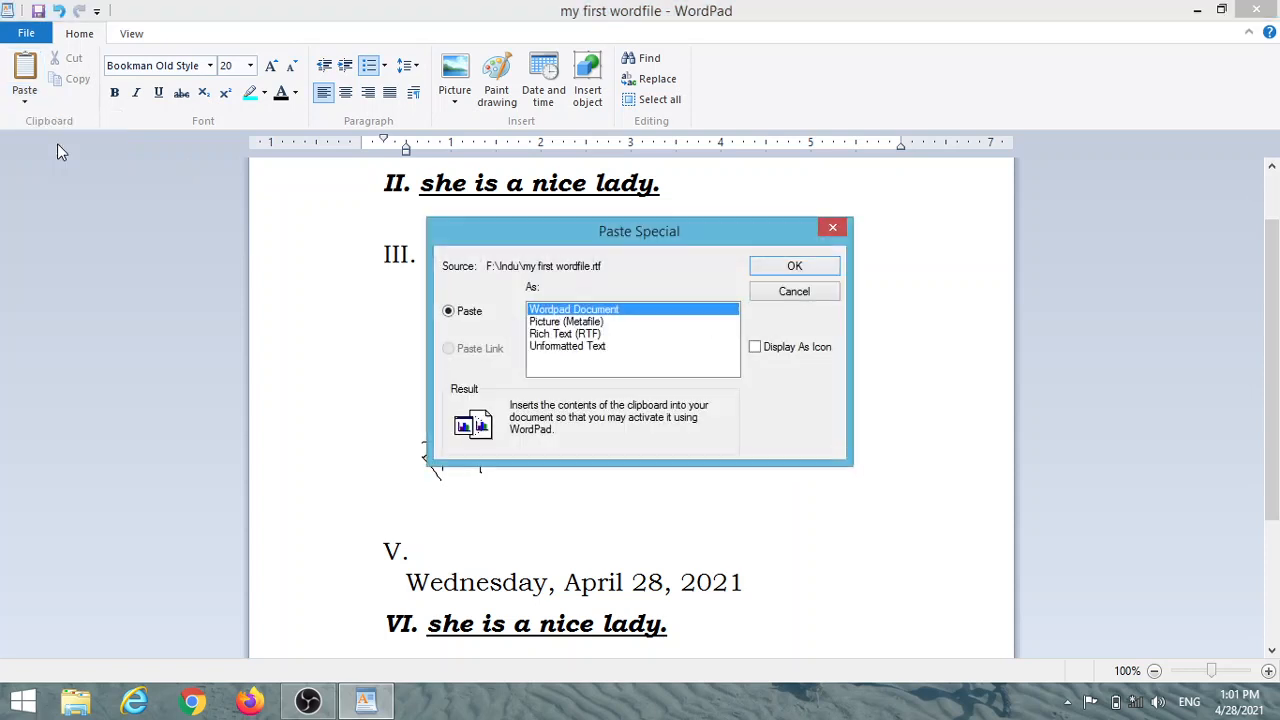
click(586, 346)
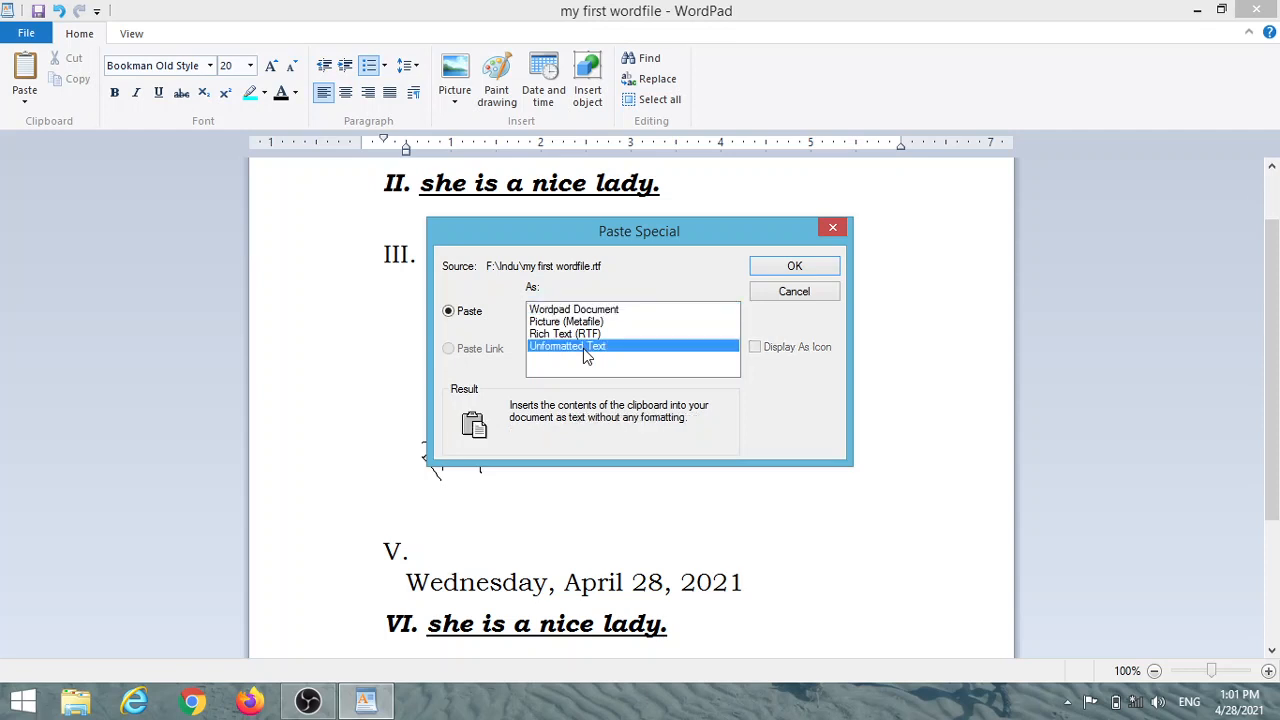
click(808, 268)
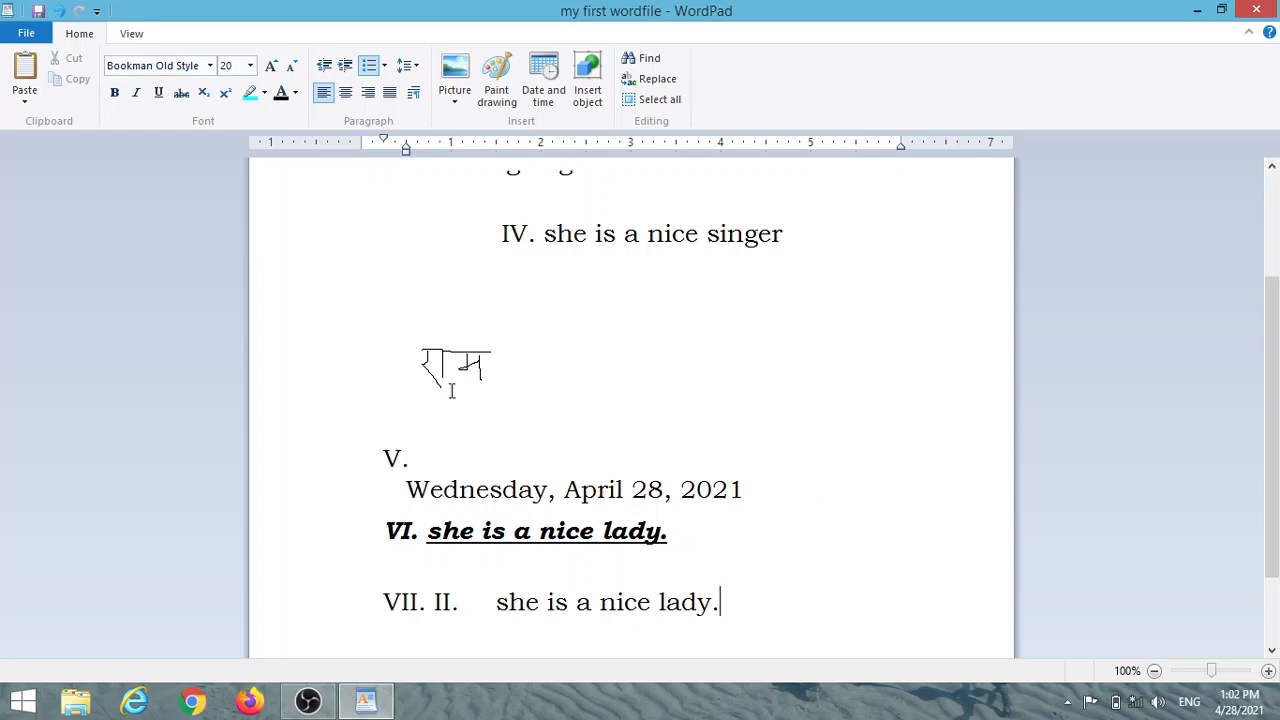
- Check the available paste options, and review the current paragraph's indentation and spacing settings without changing them
click(30, 105)
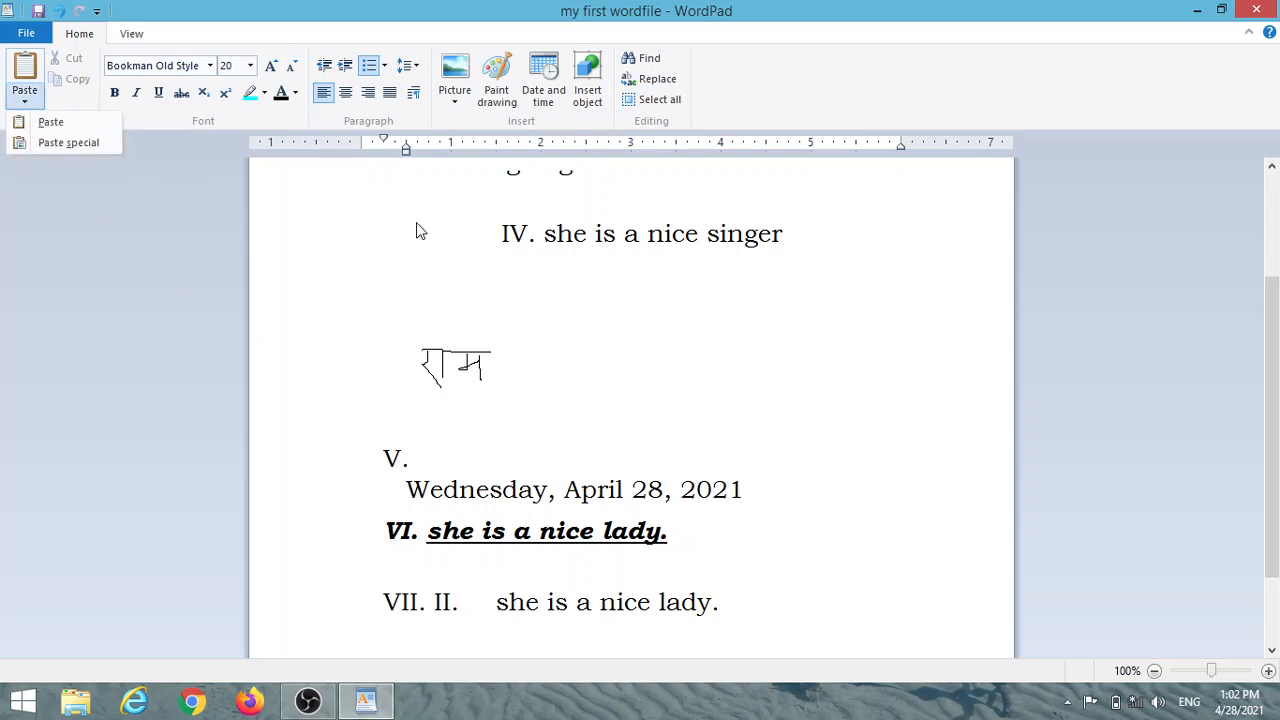
click(779, 336)
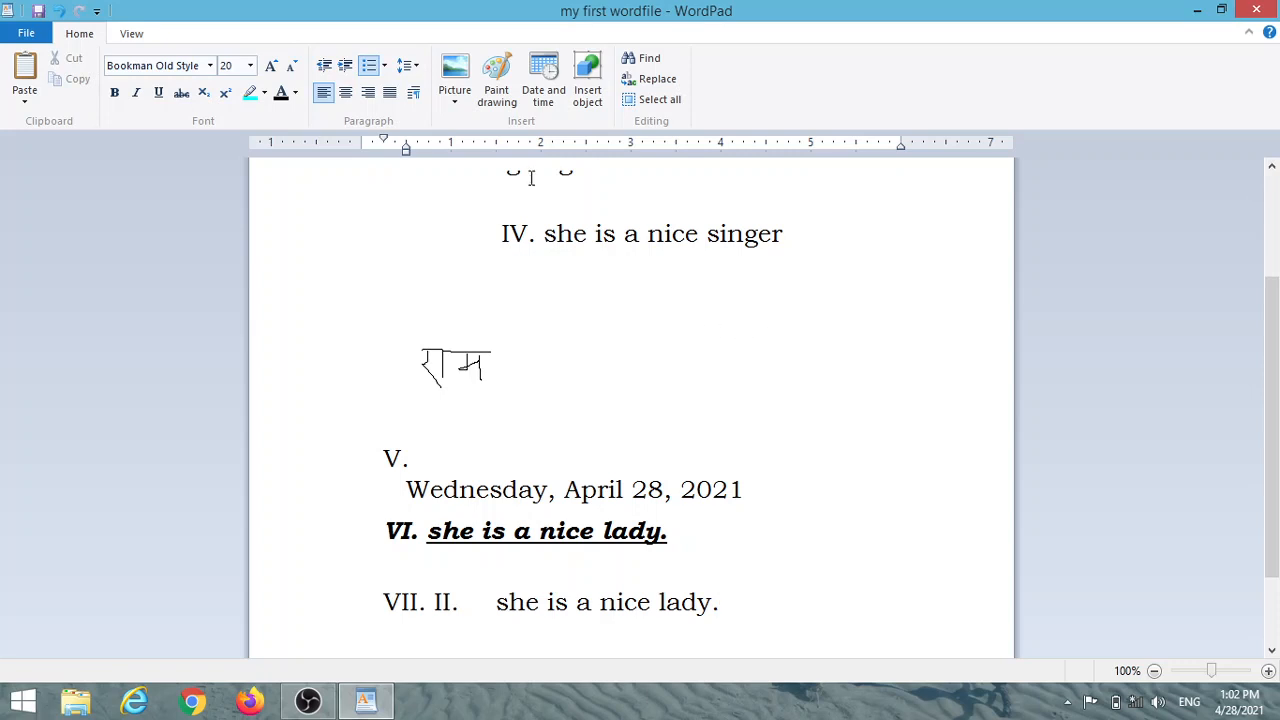
click(416, 96)
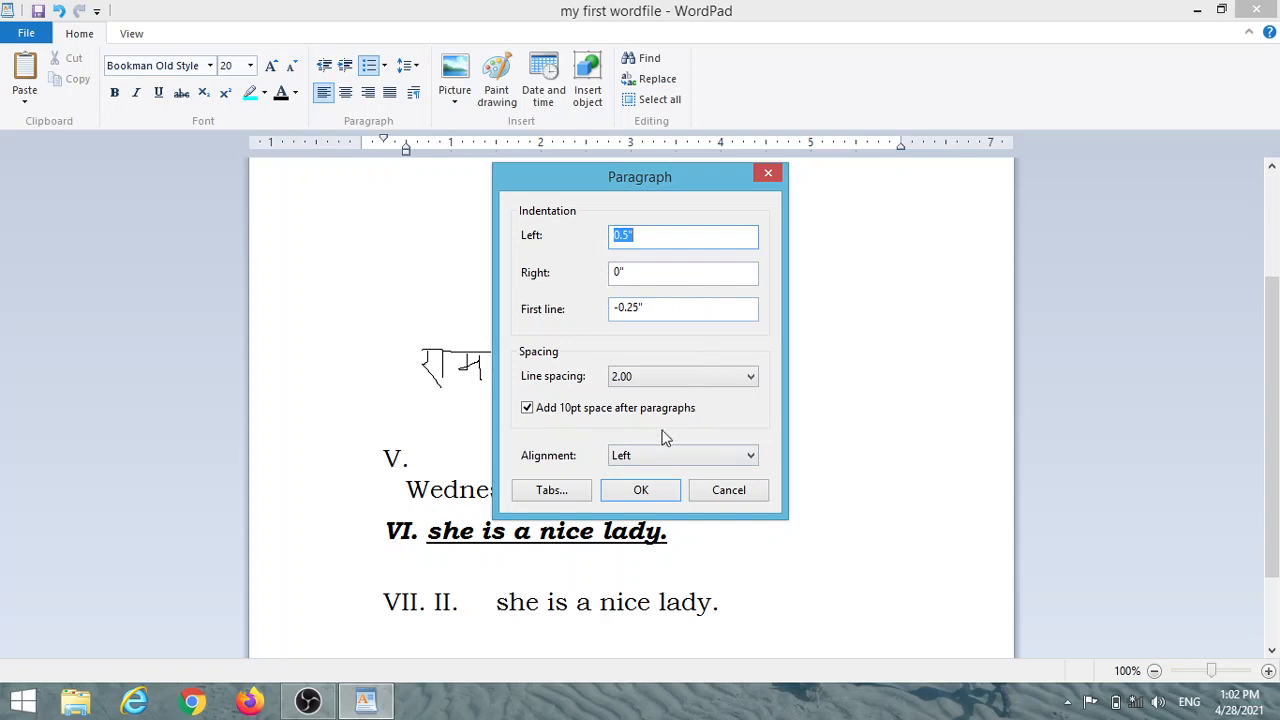
click(638, 491)
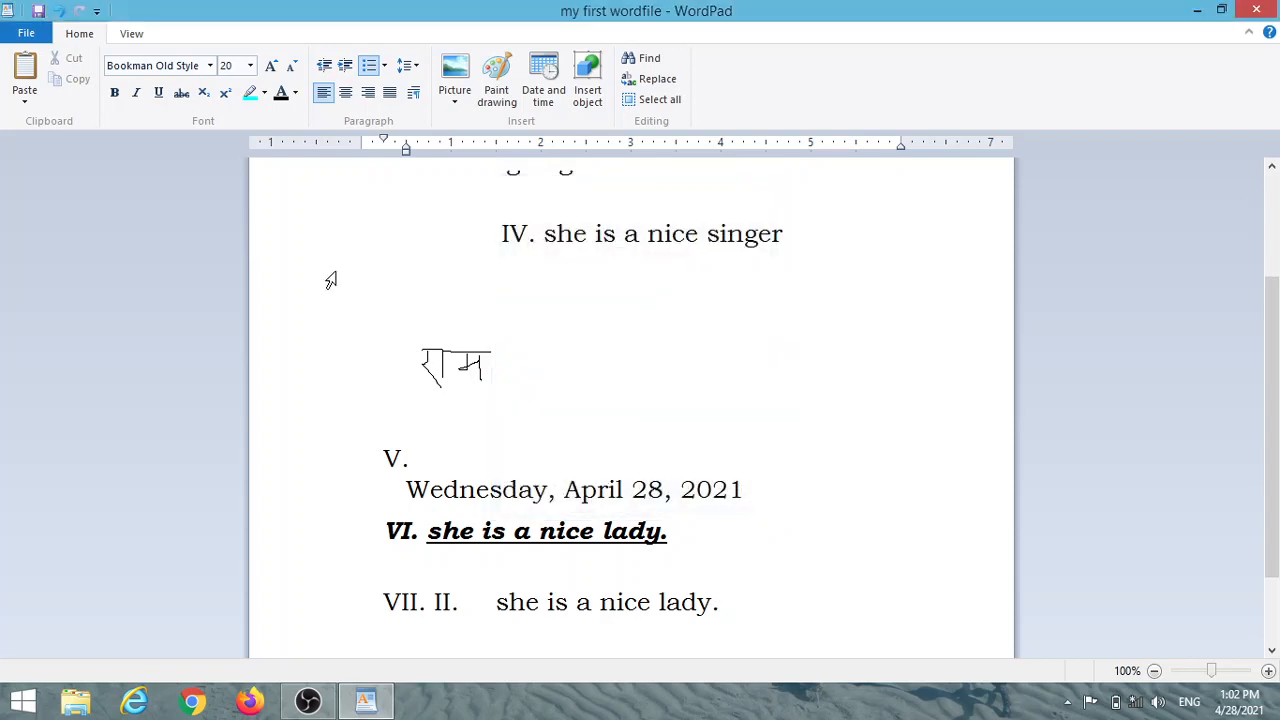
- Hide the ruler and show it again, and do the same with the status bar
click(129, 35)
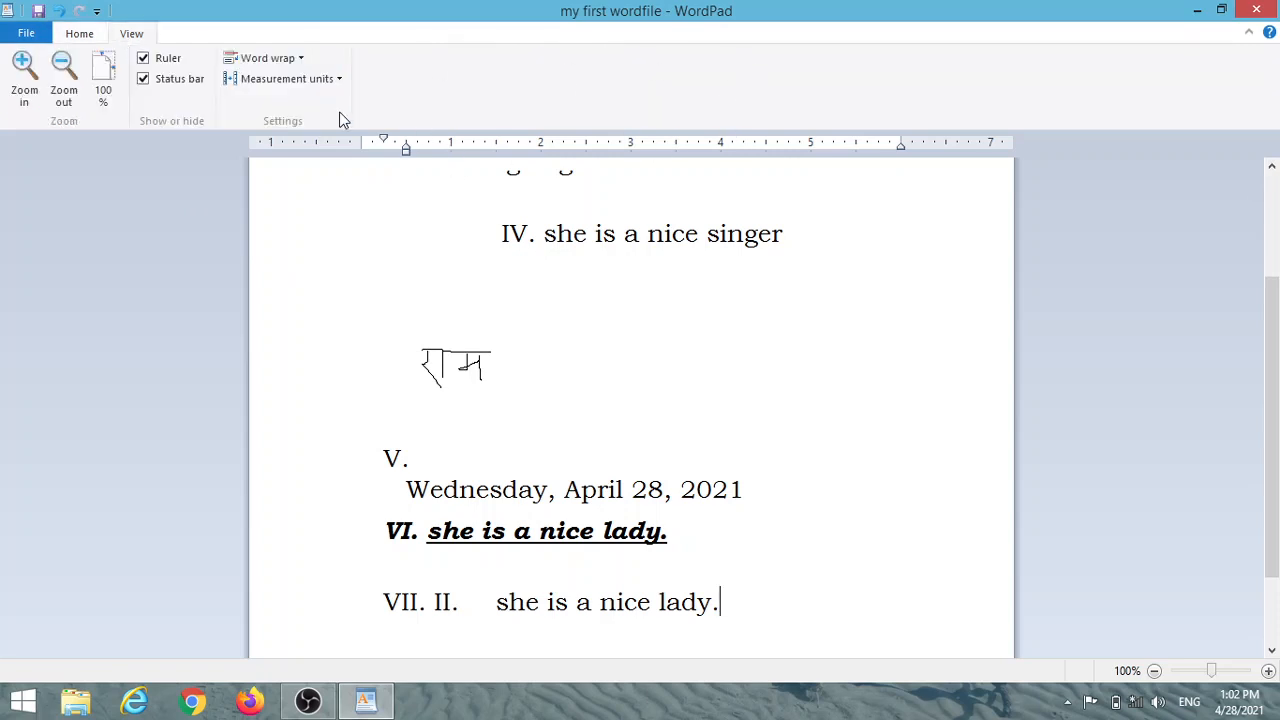
click(146, 57)
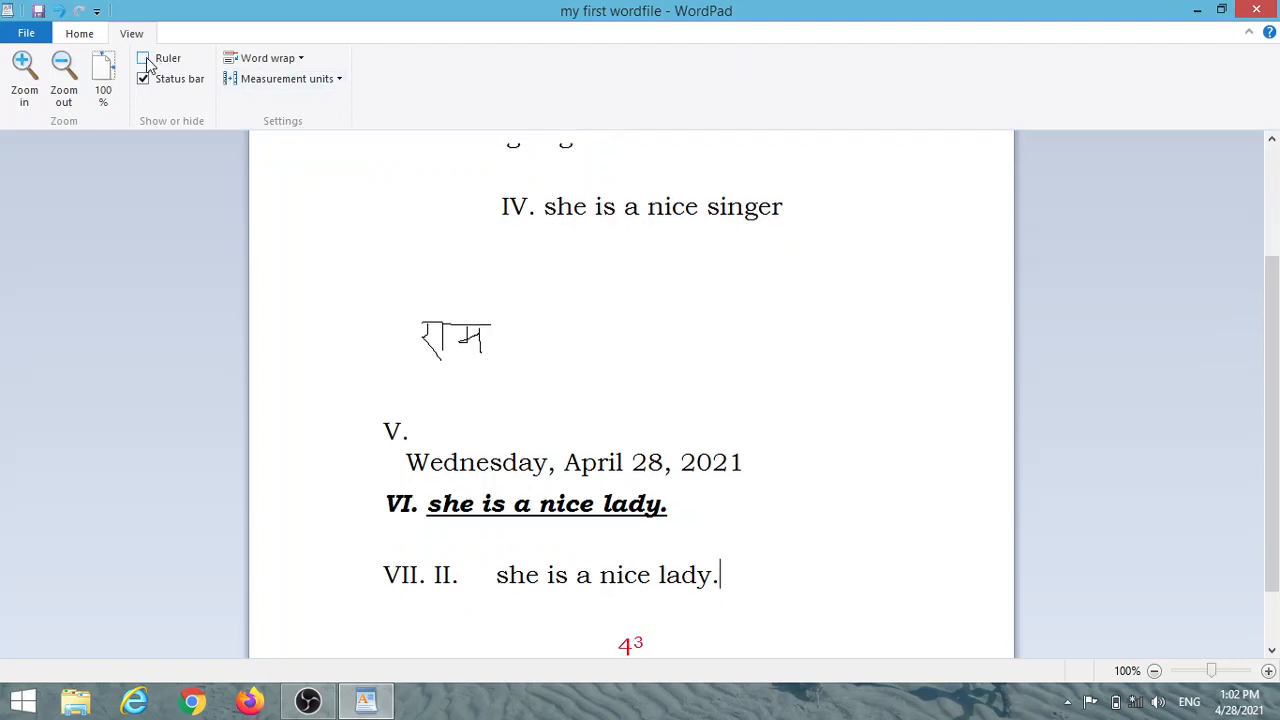
click(146, 57)
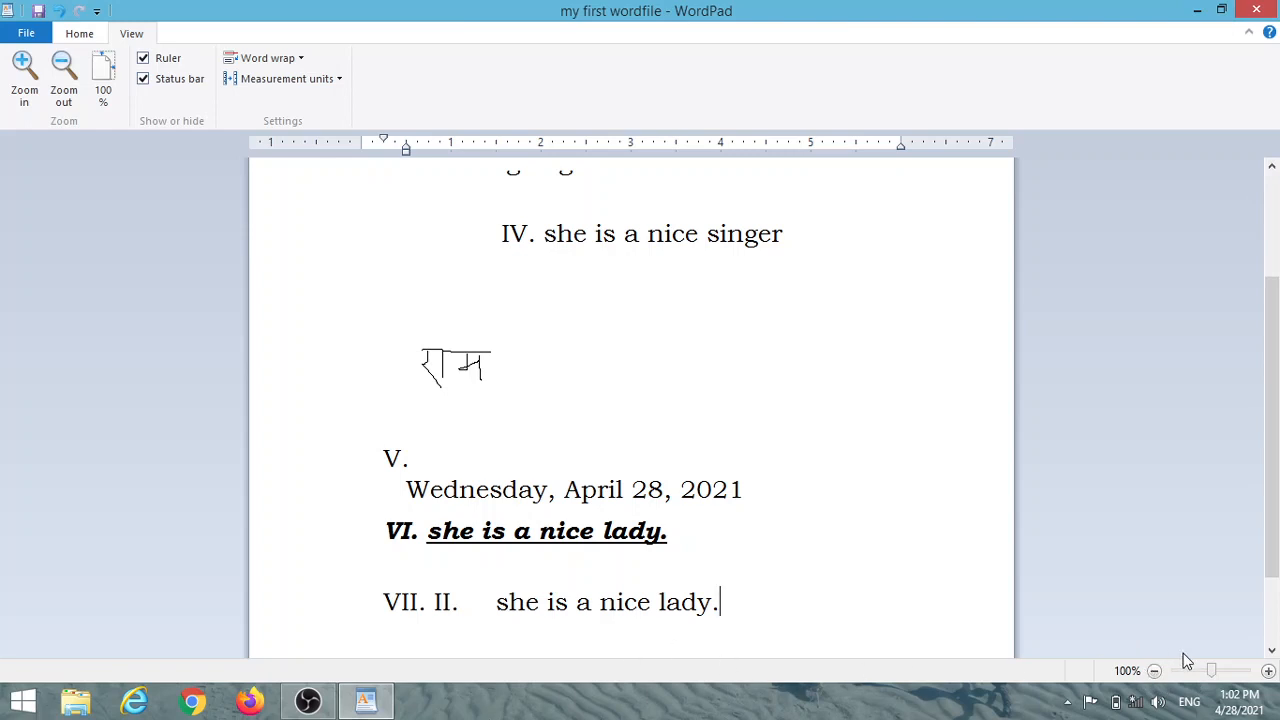
click(145, 79)
click(145, 80)
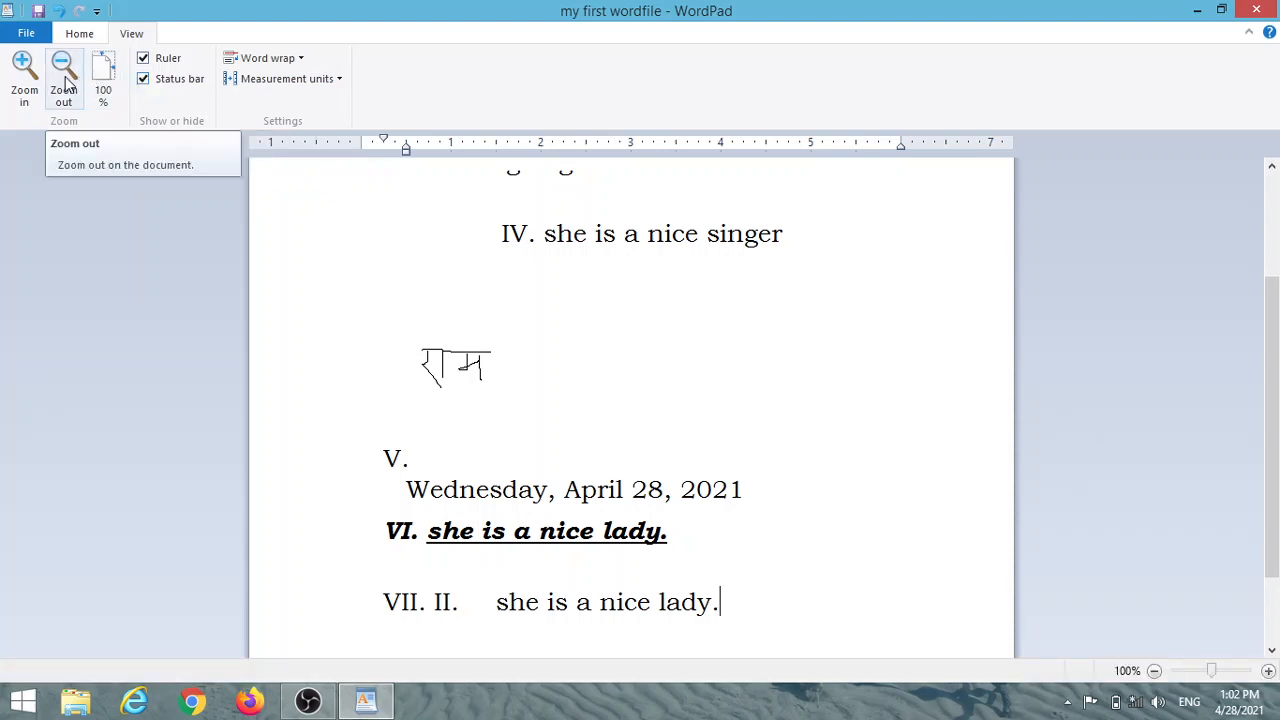
- Add the text "i am reading a computer book" after "she is a nice singer" in list item IV
click(300, 59)
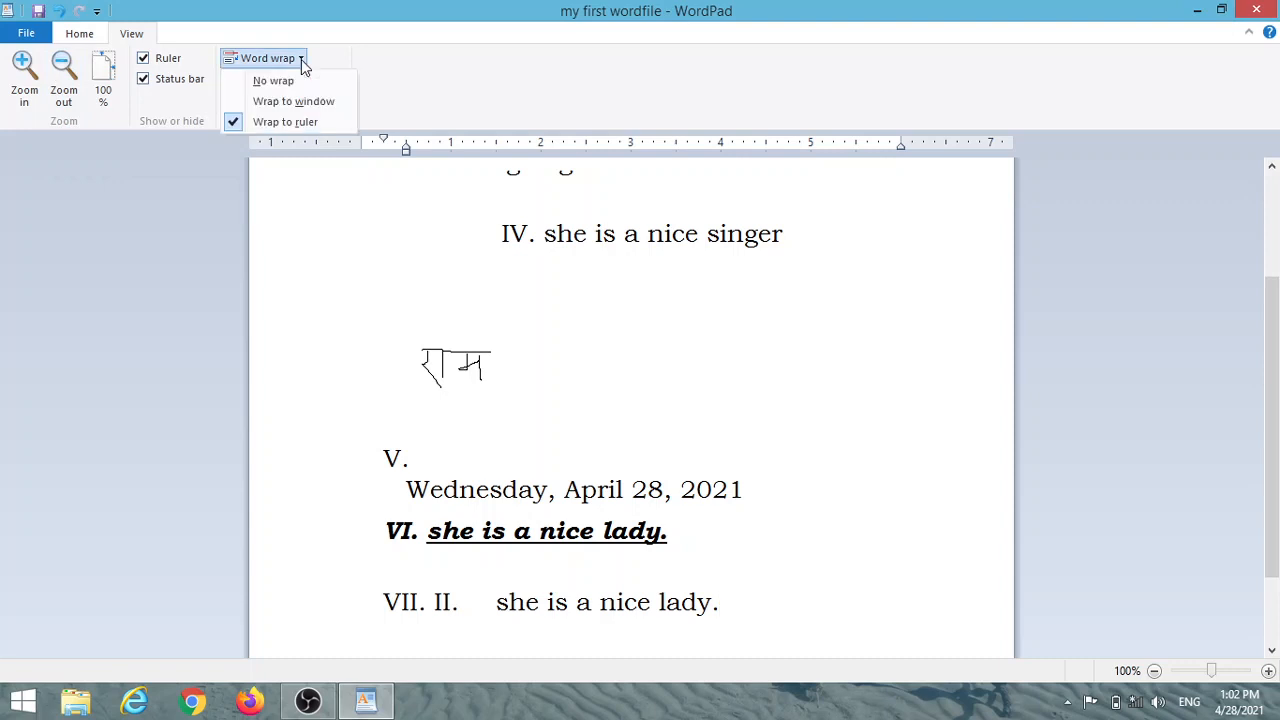
click(465, 270)
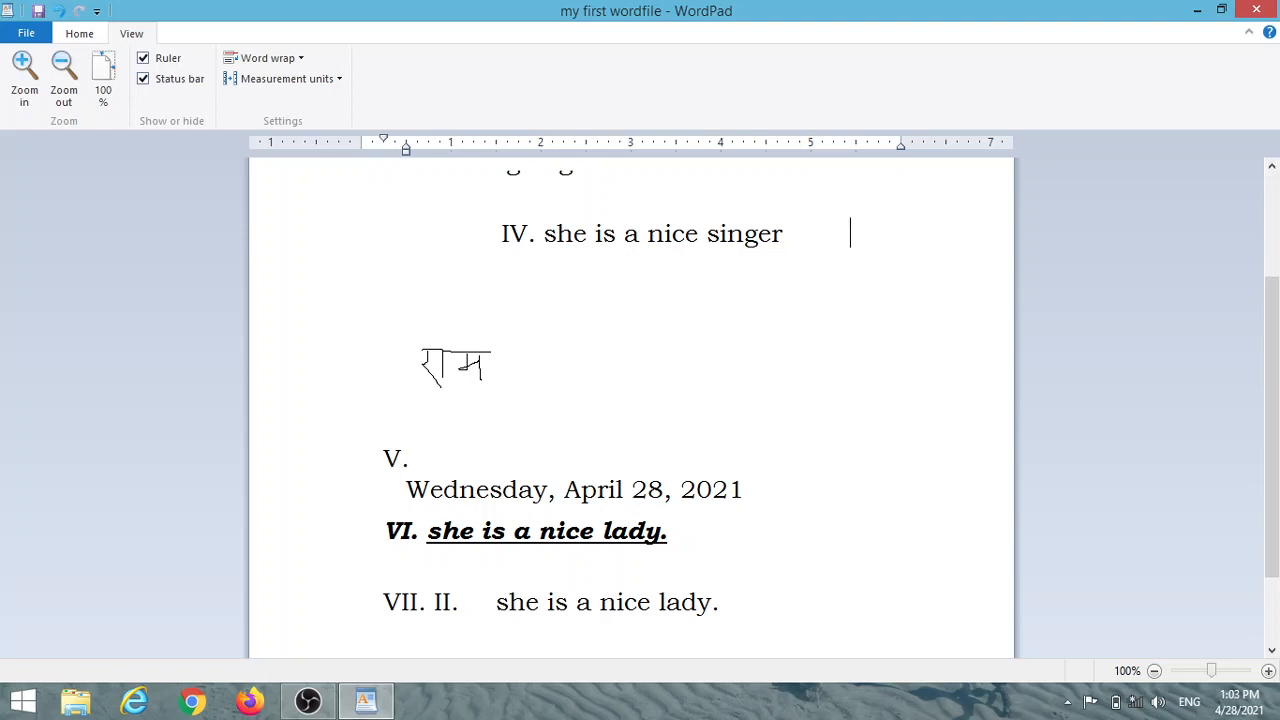
text(i am )
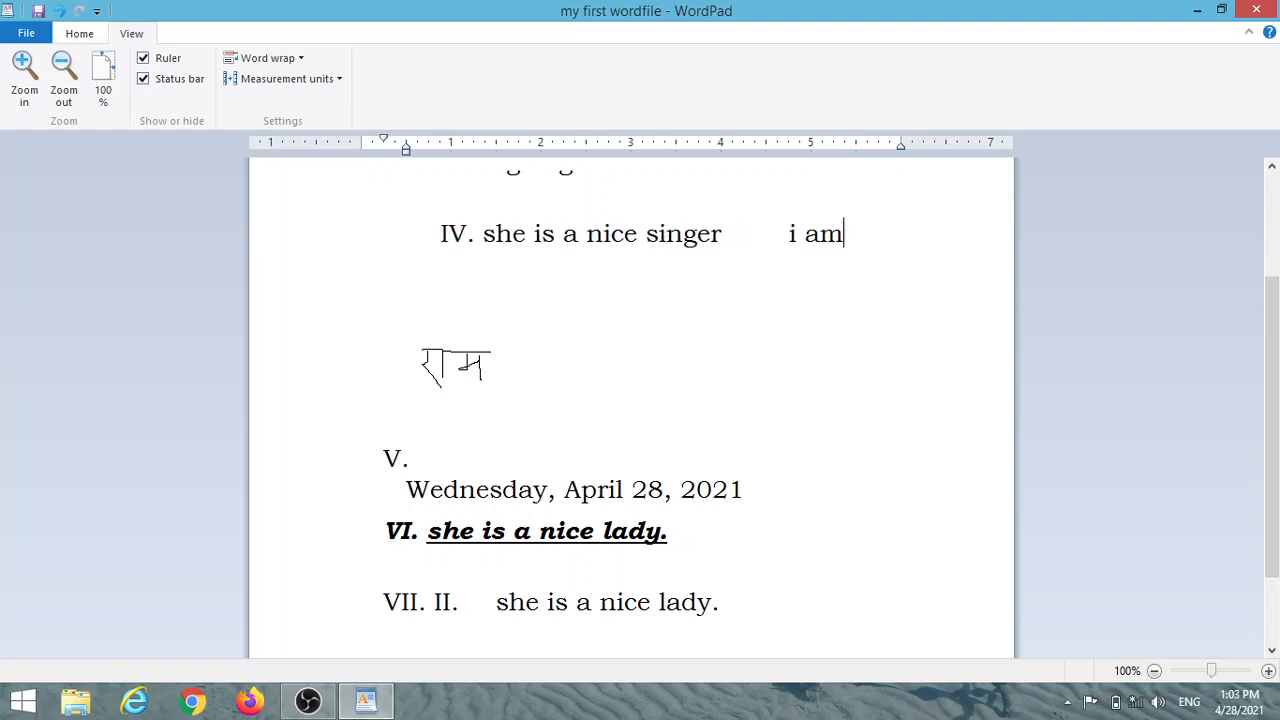
text(r)
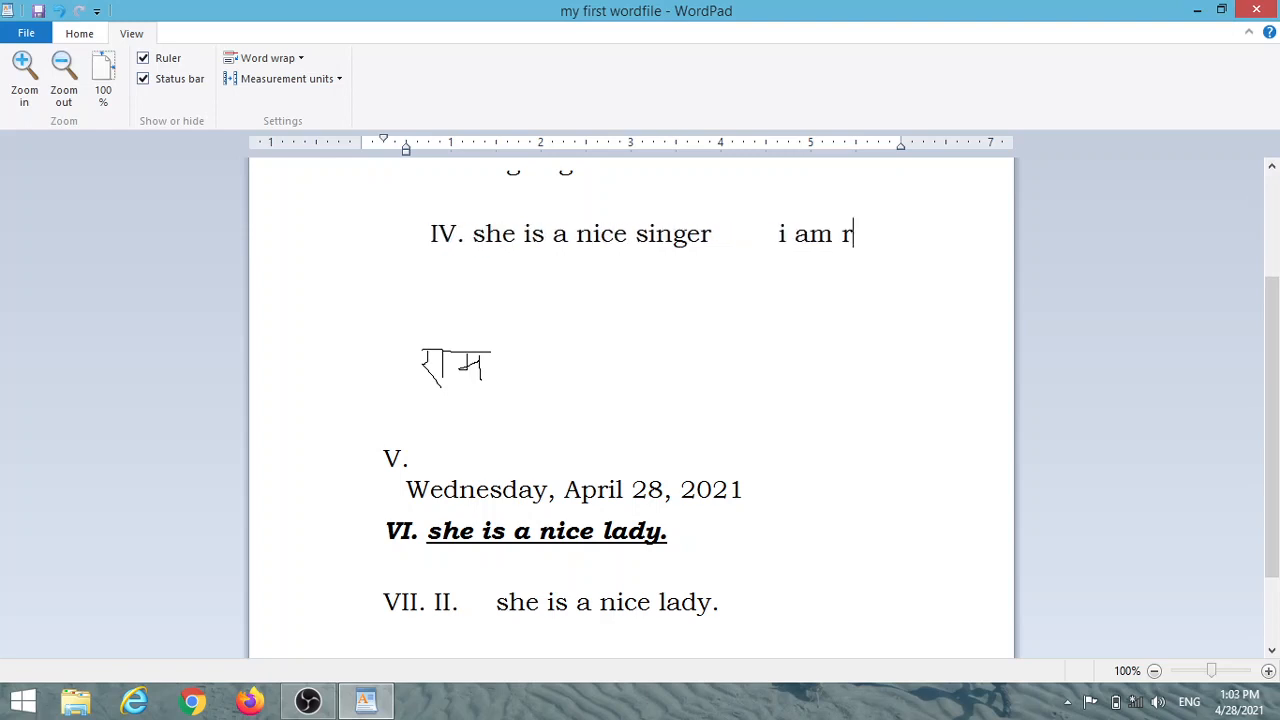
text(eading)
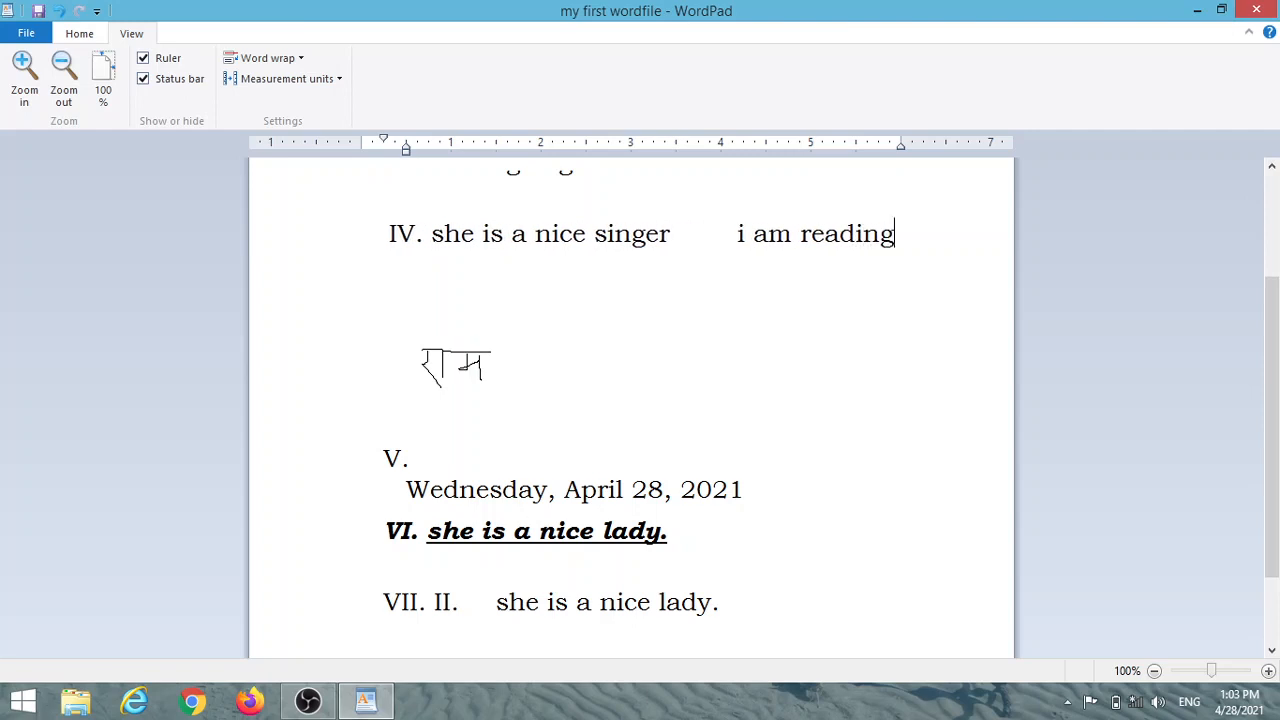
text( a nower)
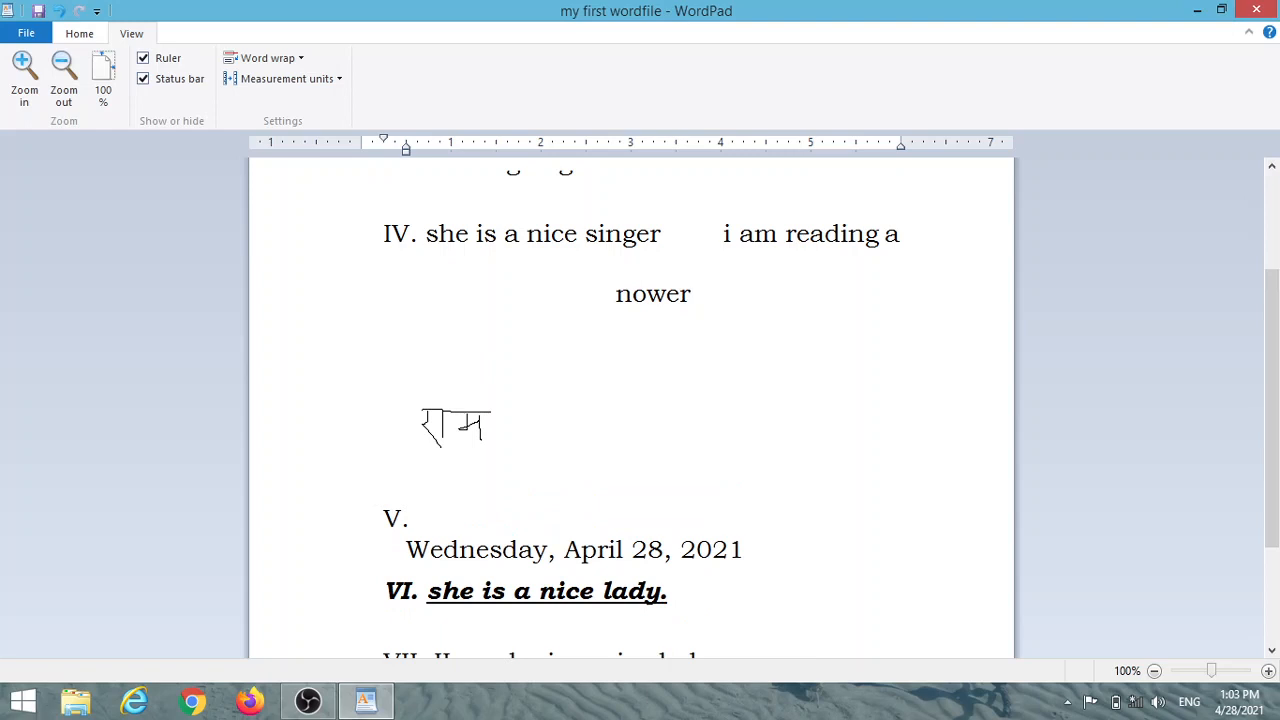
key(BackSpace)
key(BackSpace)
key(BackSpace)
key(BackSpace)
key(BackSpace)
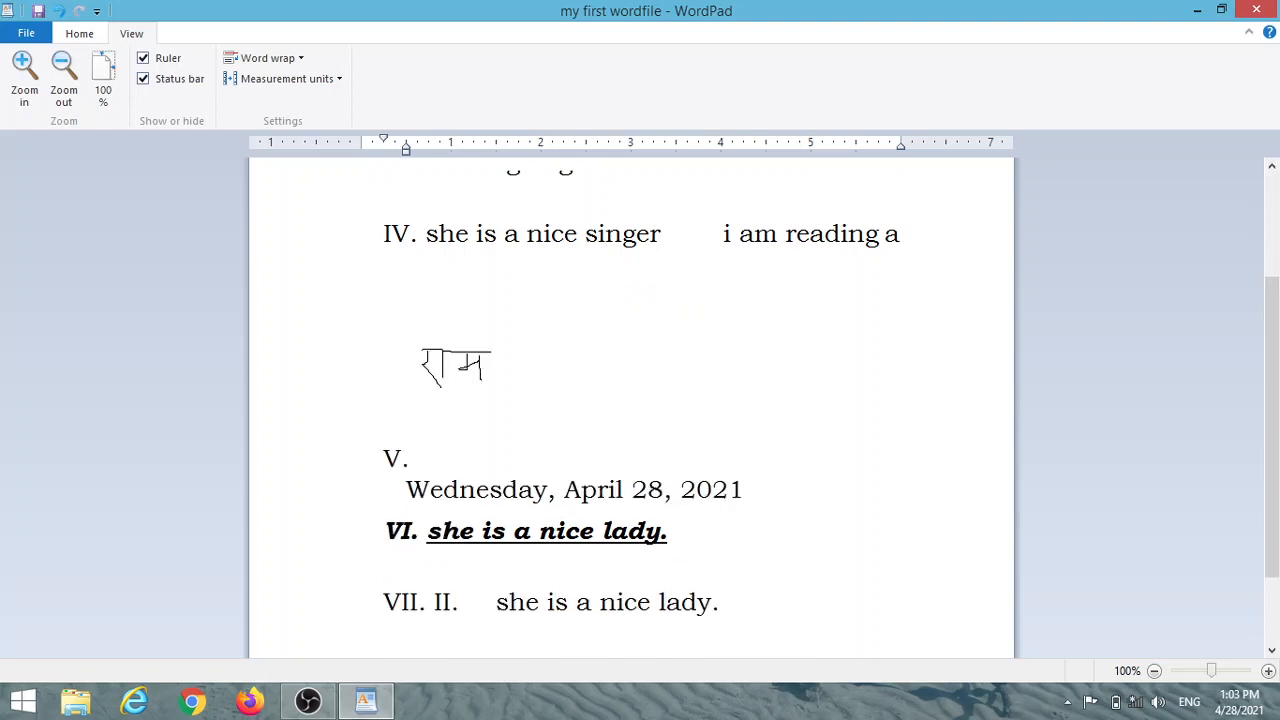
text(c)
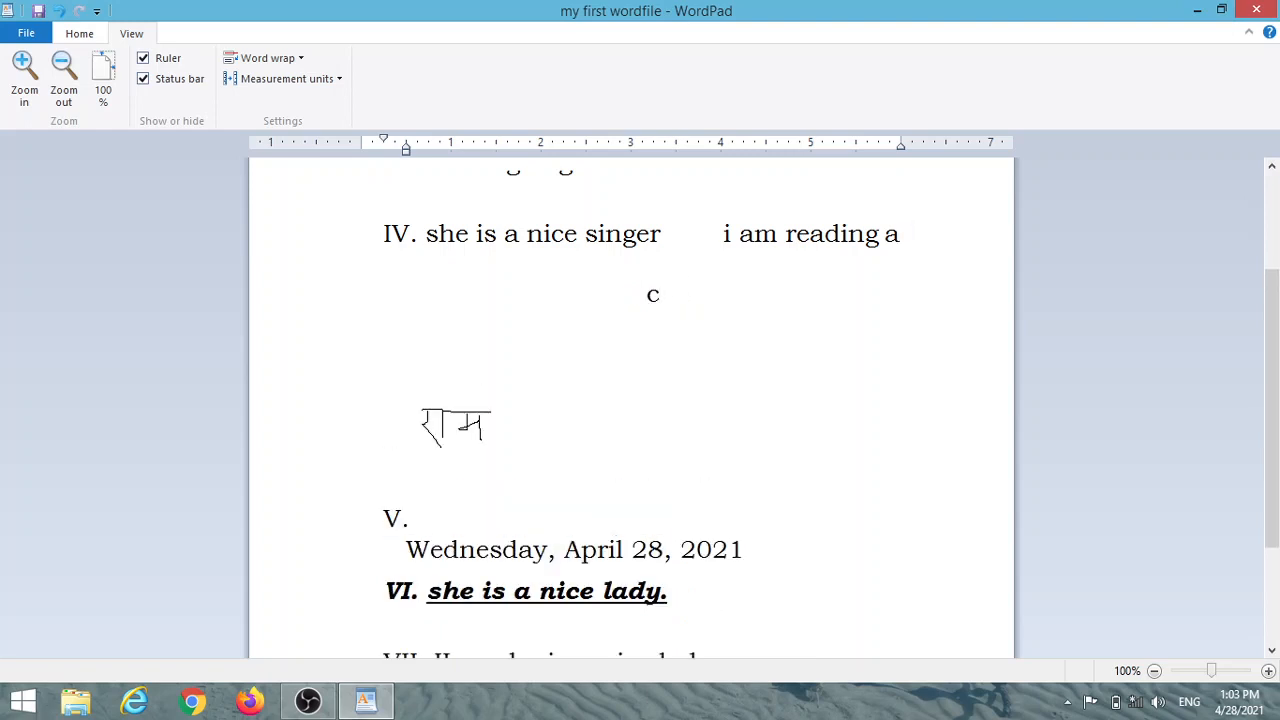
text(omputer )
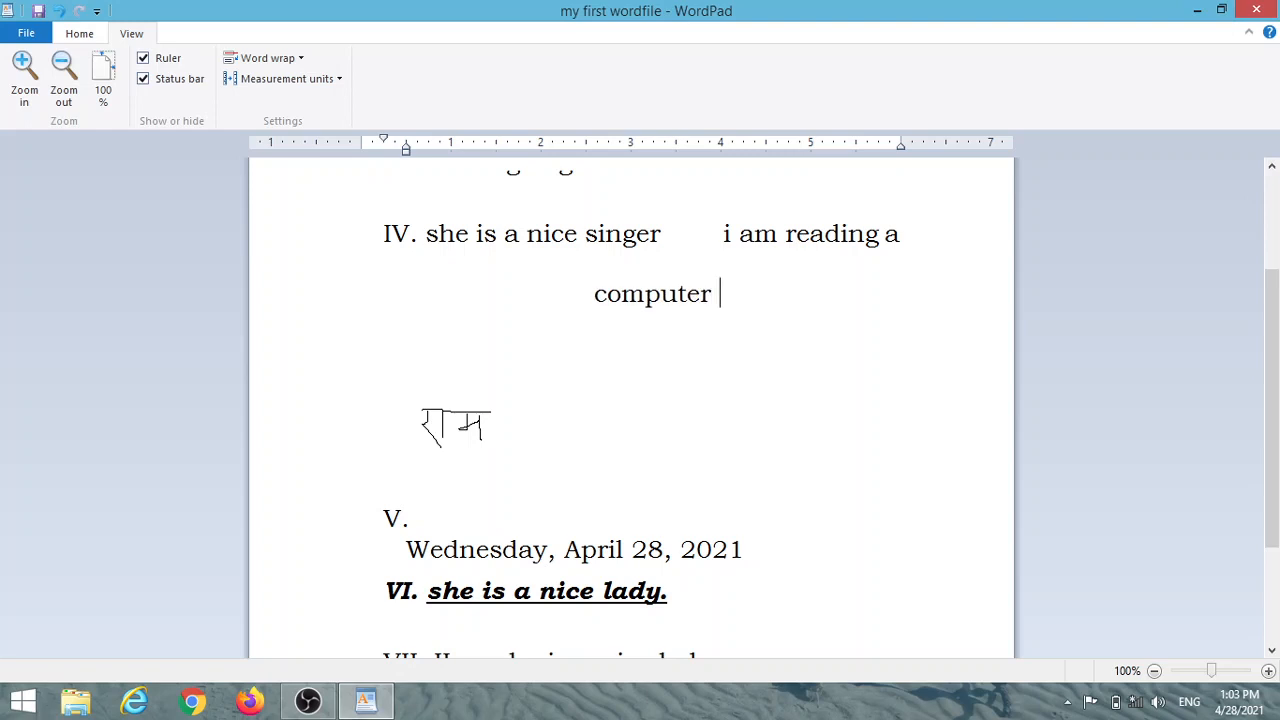
text(book)
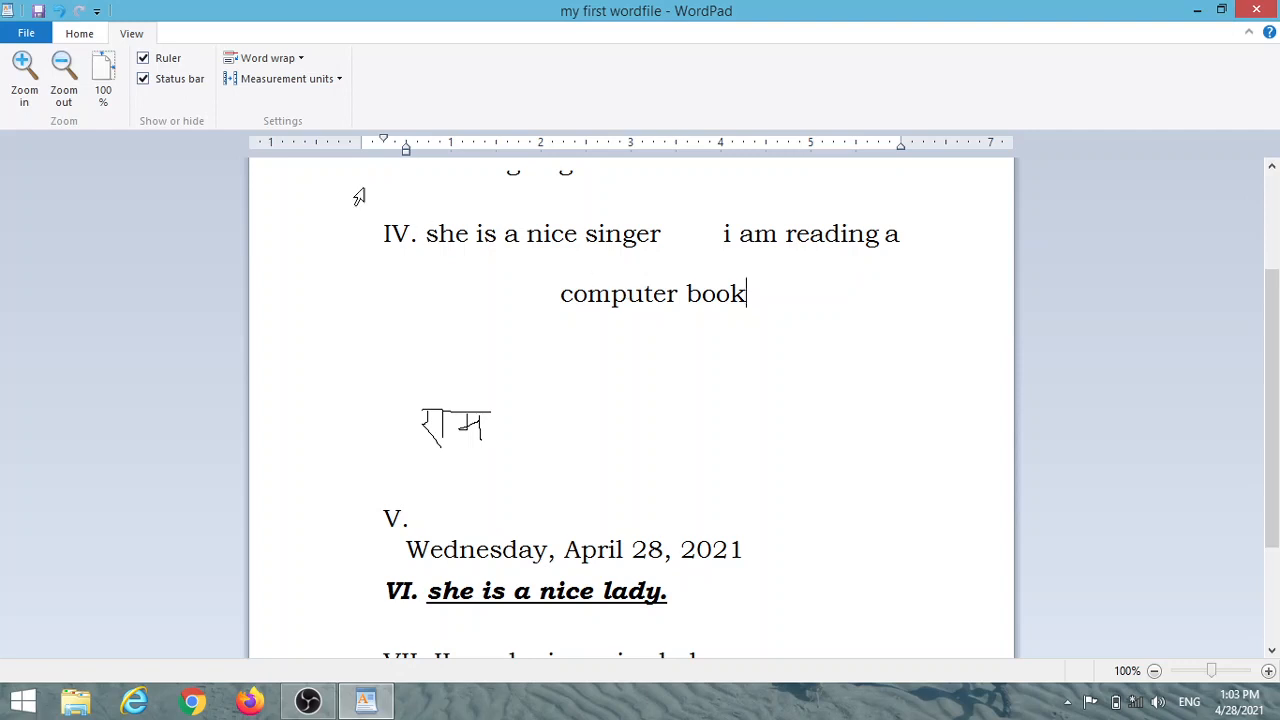
- Try the word wrap modes Wrap to window and No wrap, and return the document to Wrap to ruler
click(287, 63)
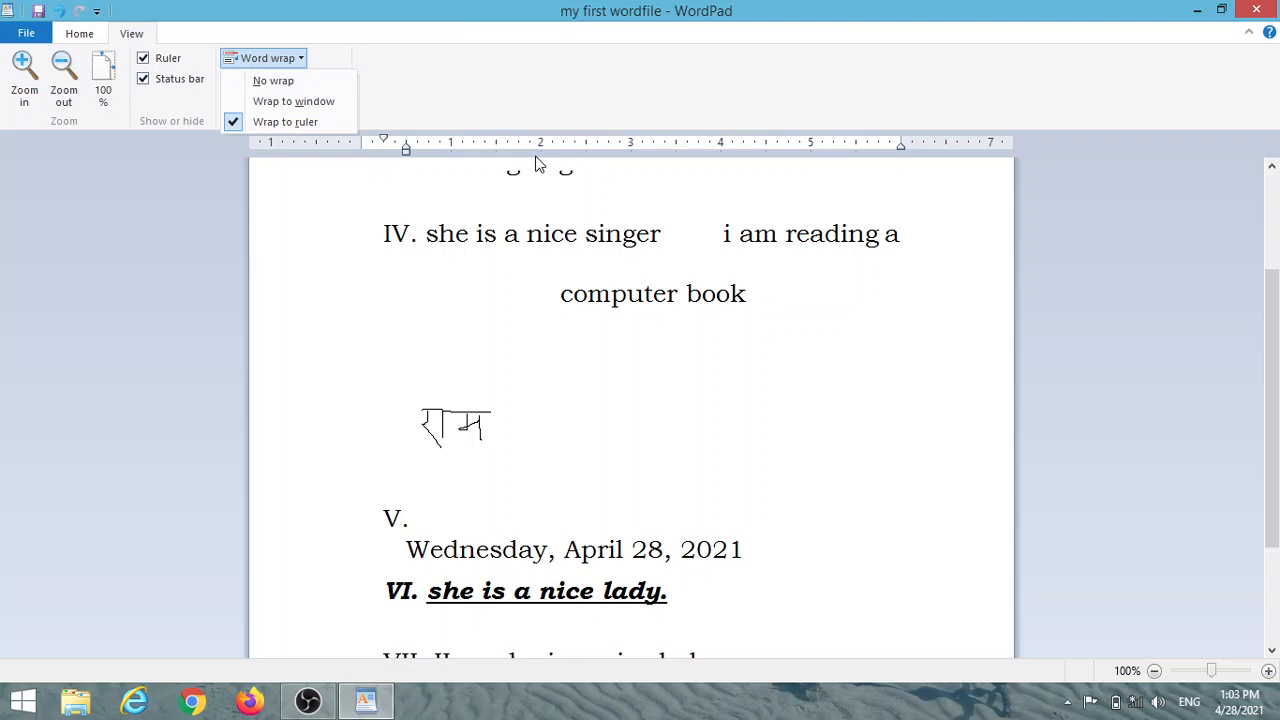
click(306, 104)
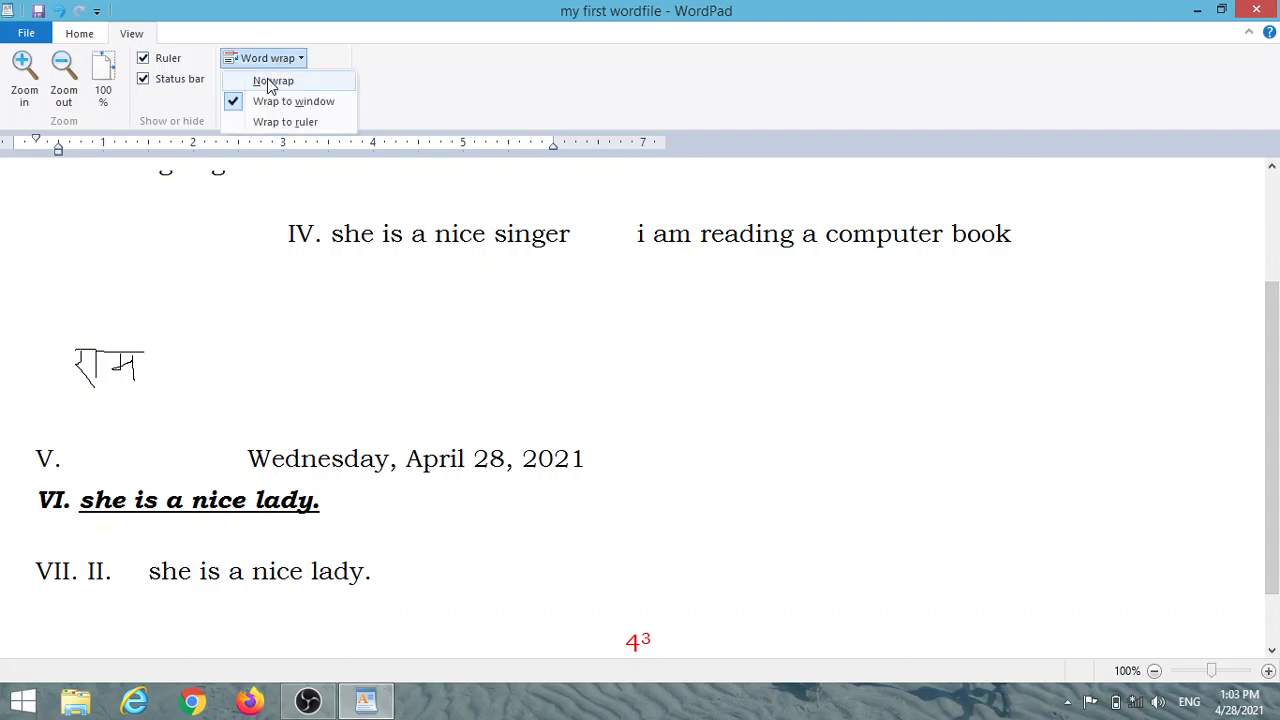
click(272, 81)
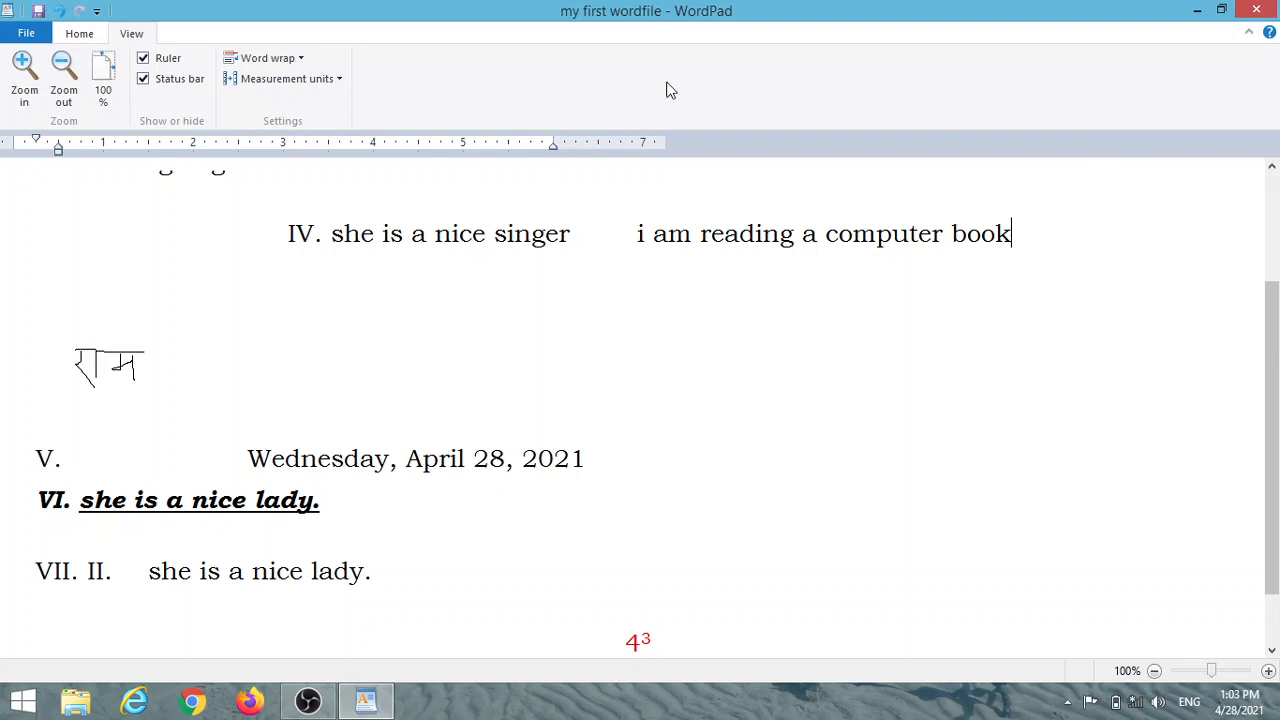
click(268, 60)
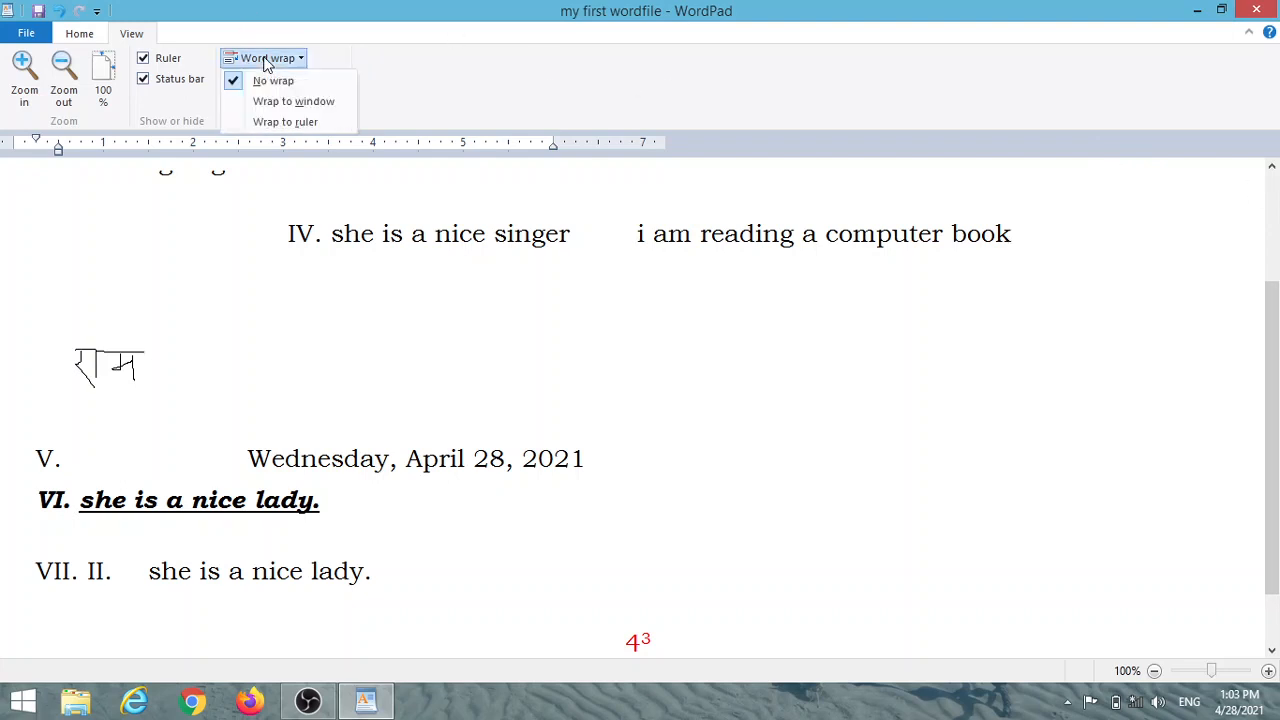
click(283, 104)
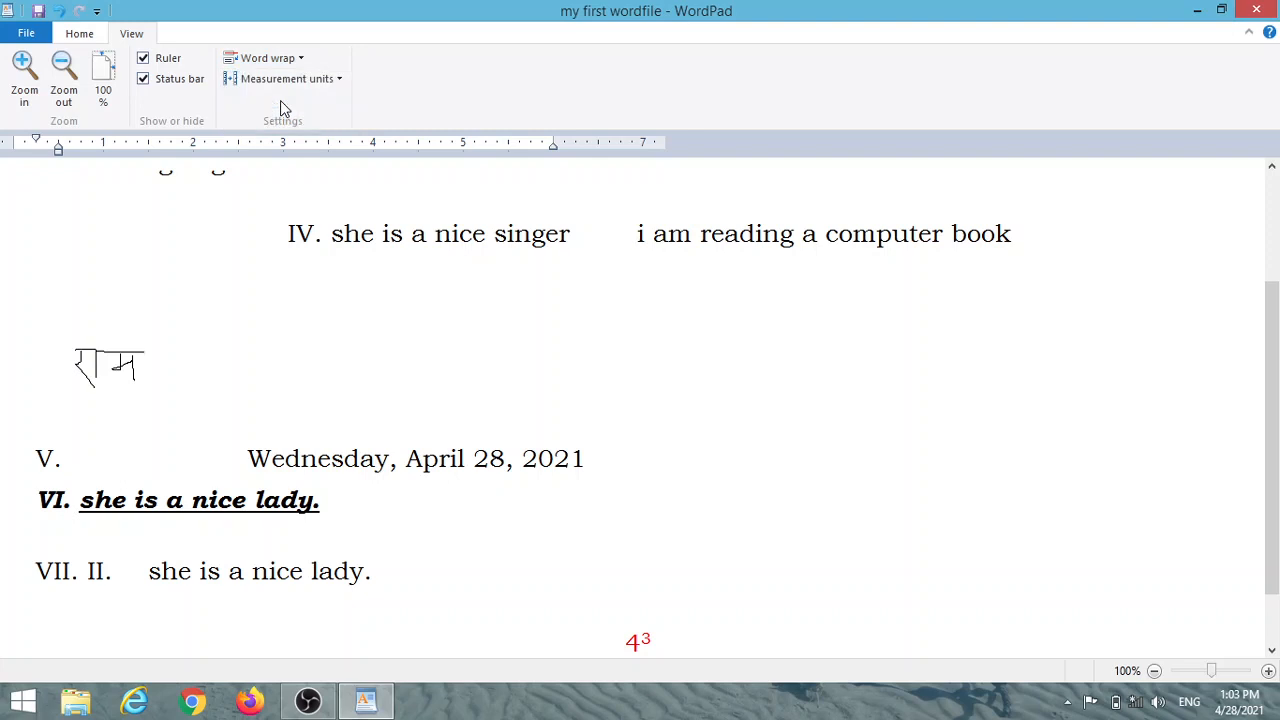
click(279, 86)
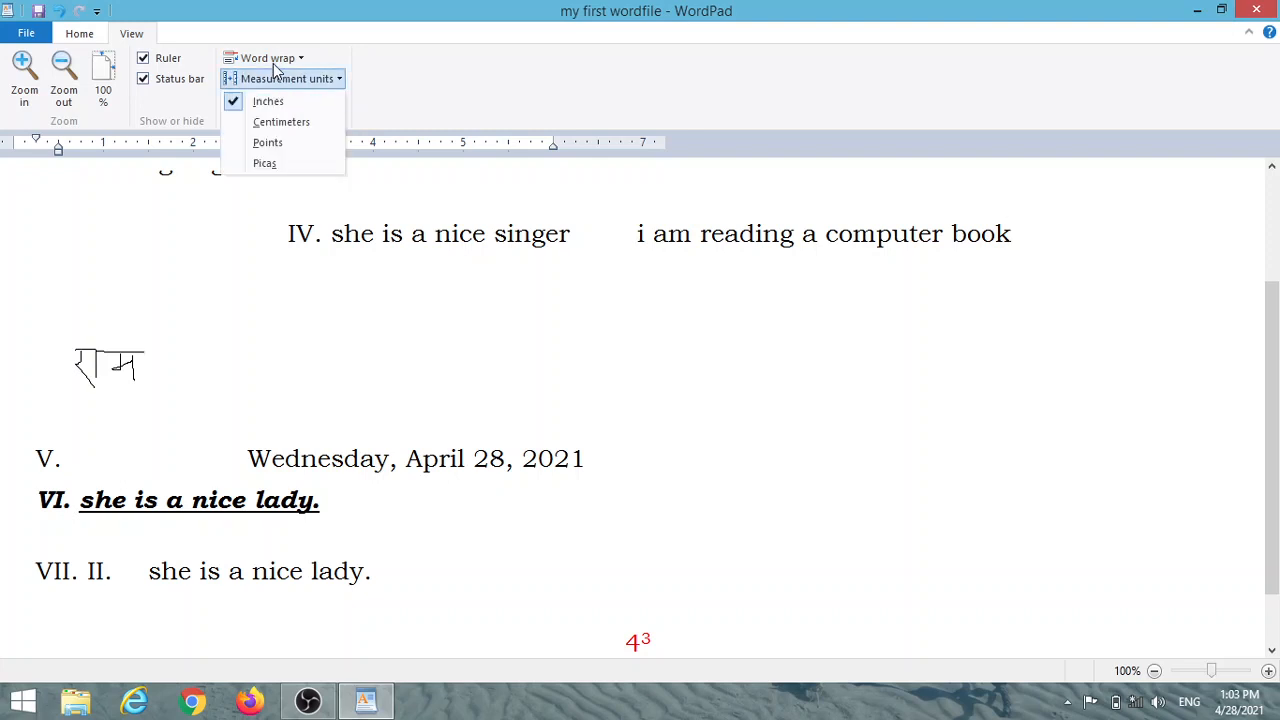
click(274, 62)
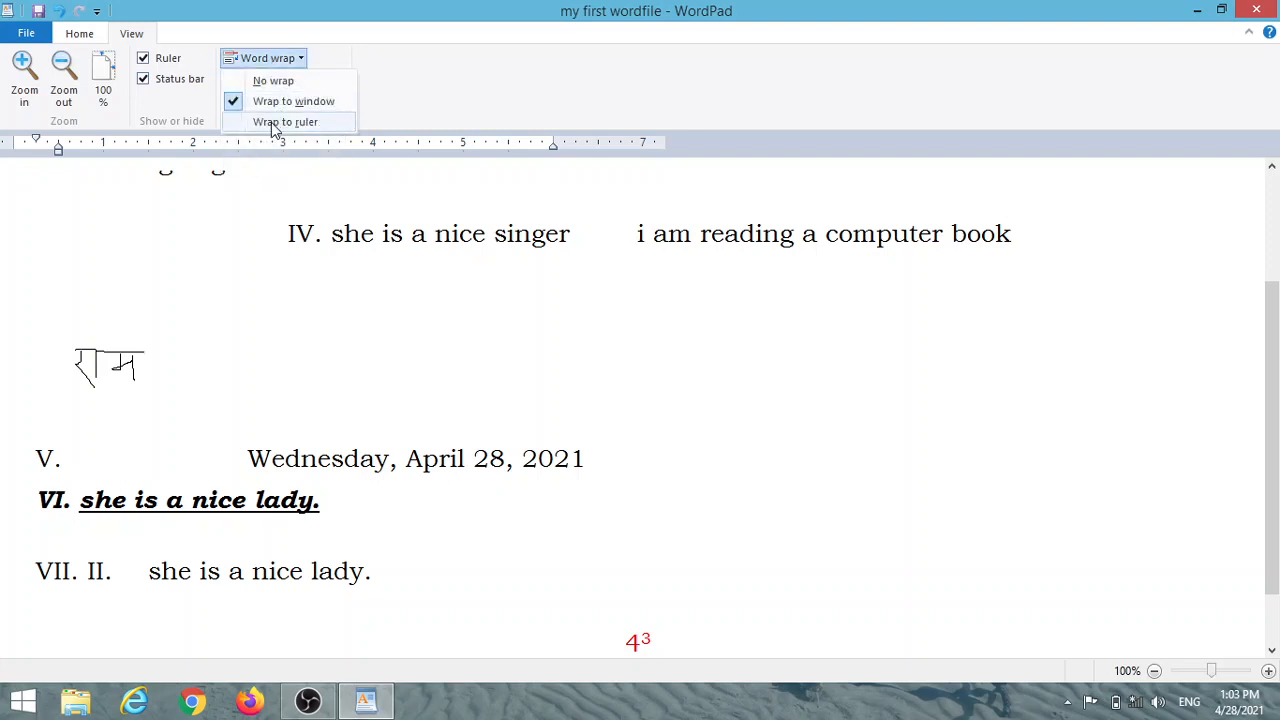
click(278, 122)
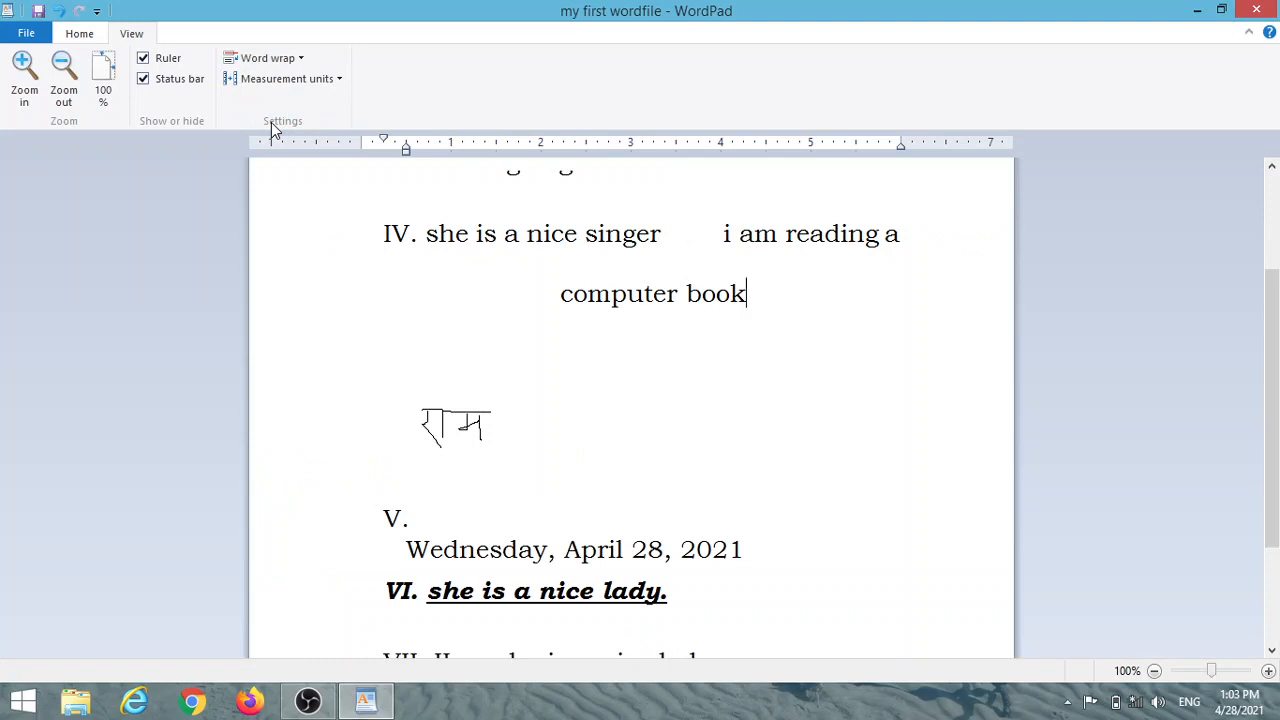
- Switch the ruler's measurement units to Centimeters, Points and Picas in turn, and set them back to Inches
click(292, 86)
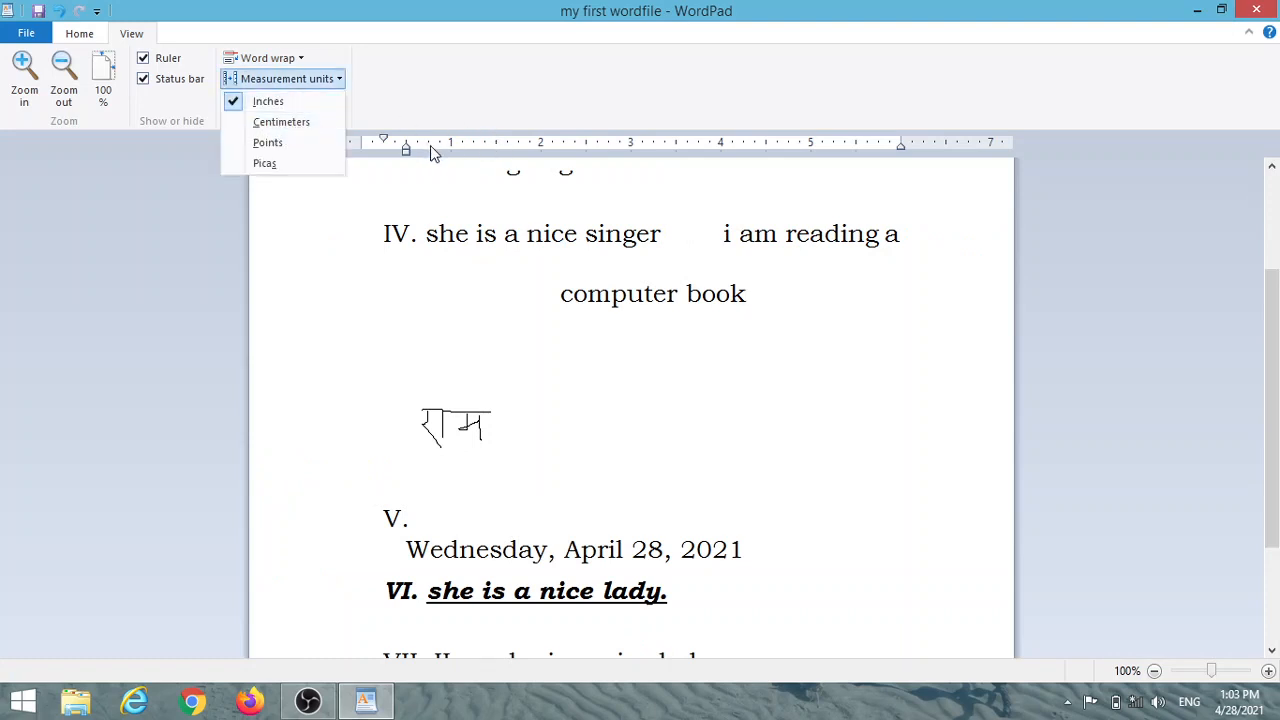
click(308, 126)
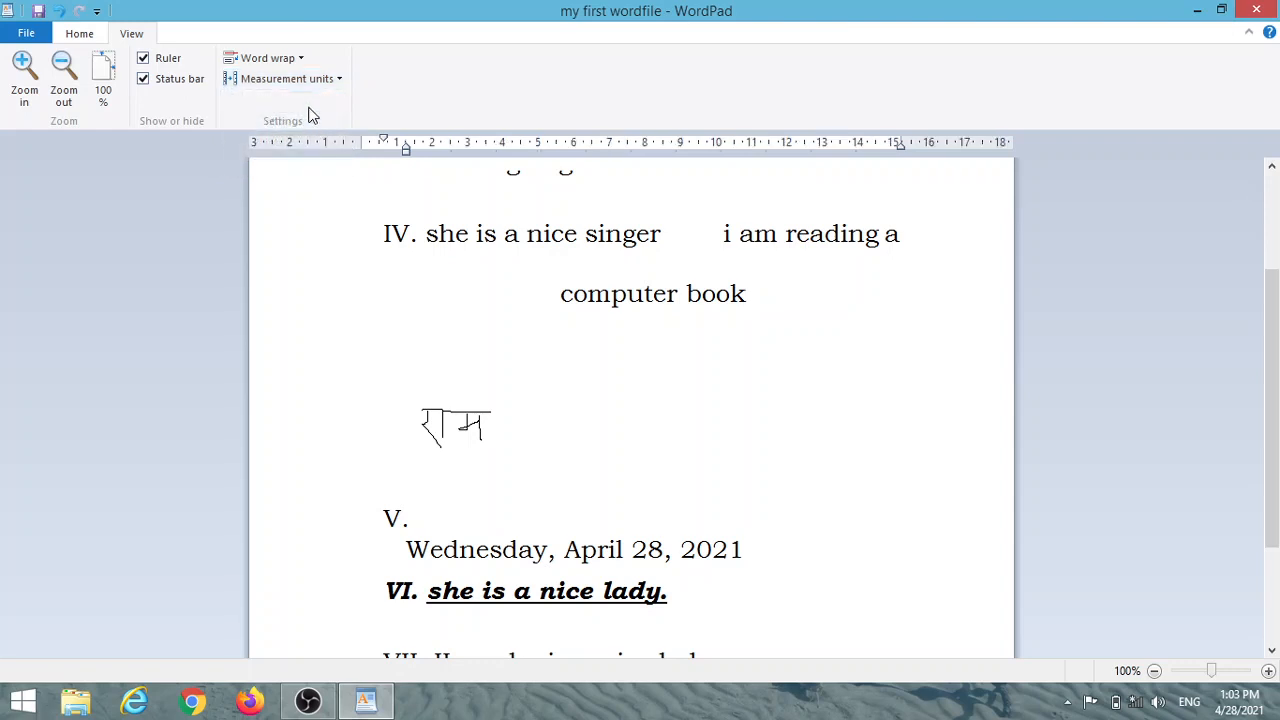
click(299, 86)
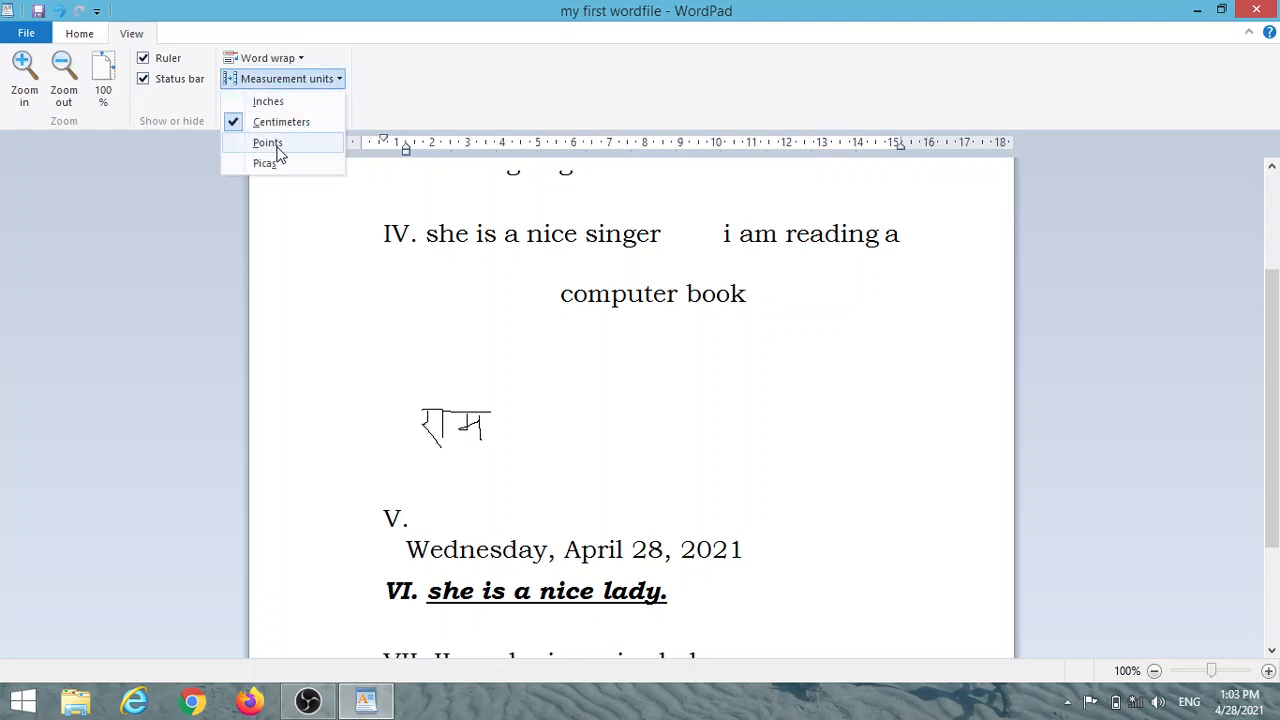
click(277, 145)
click(314, 80)
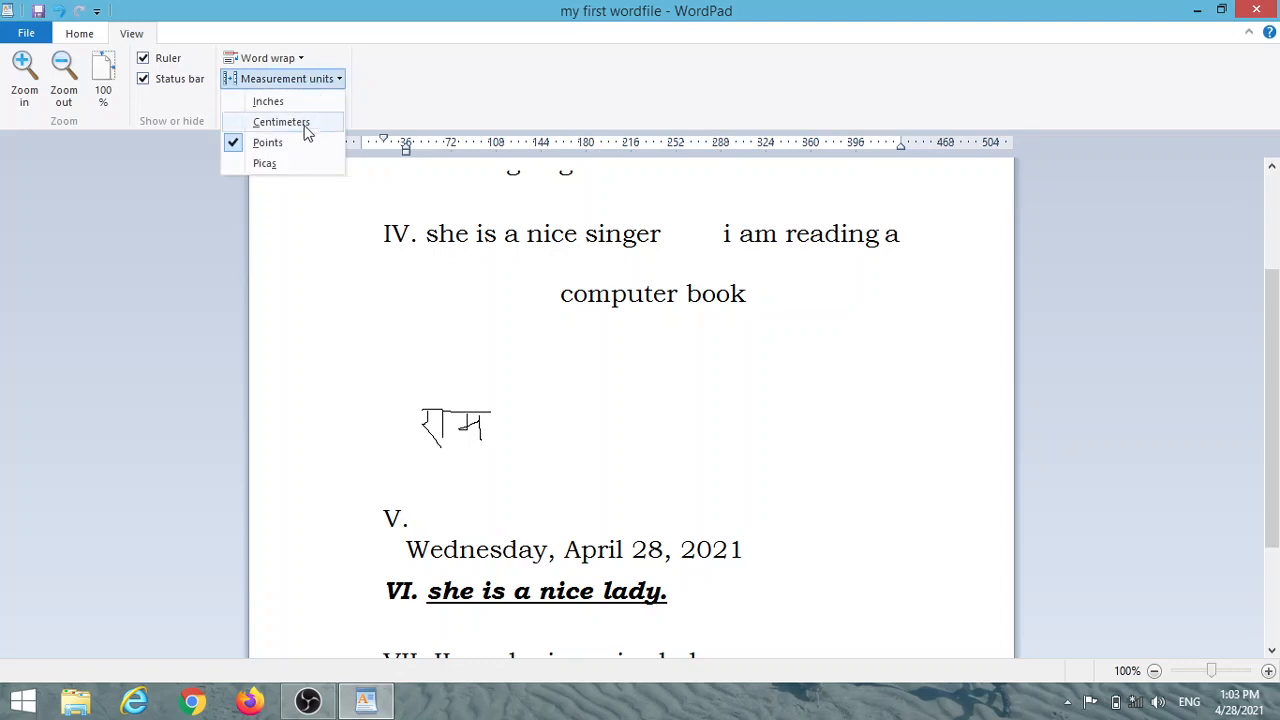
click(274, 166)
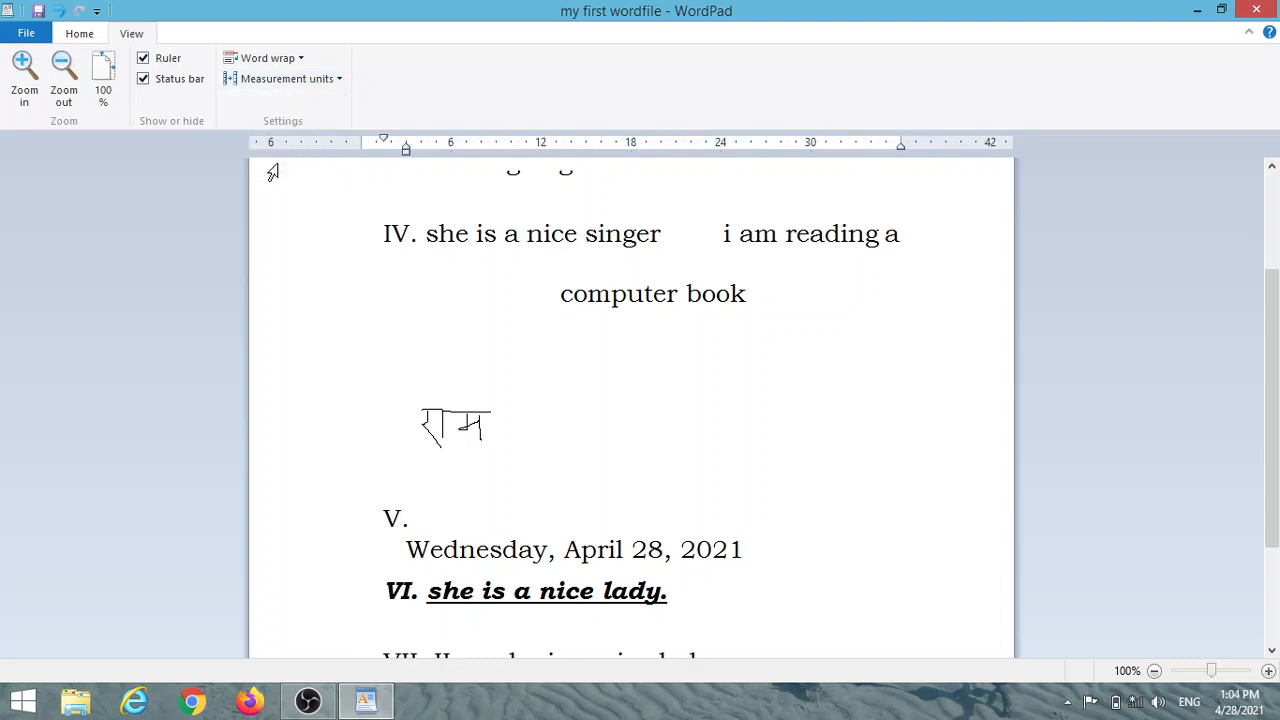
click(306, 84)
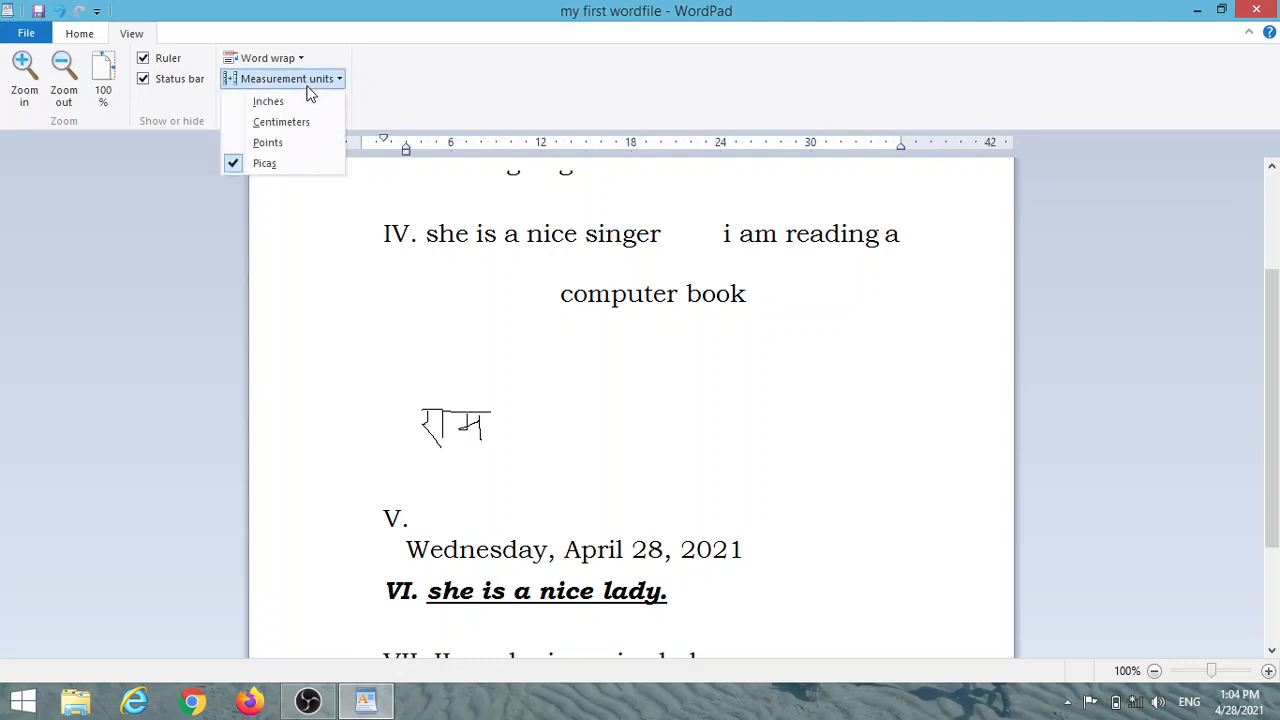
click(306, 106)
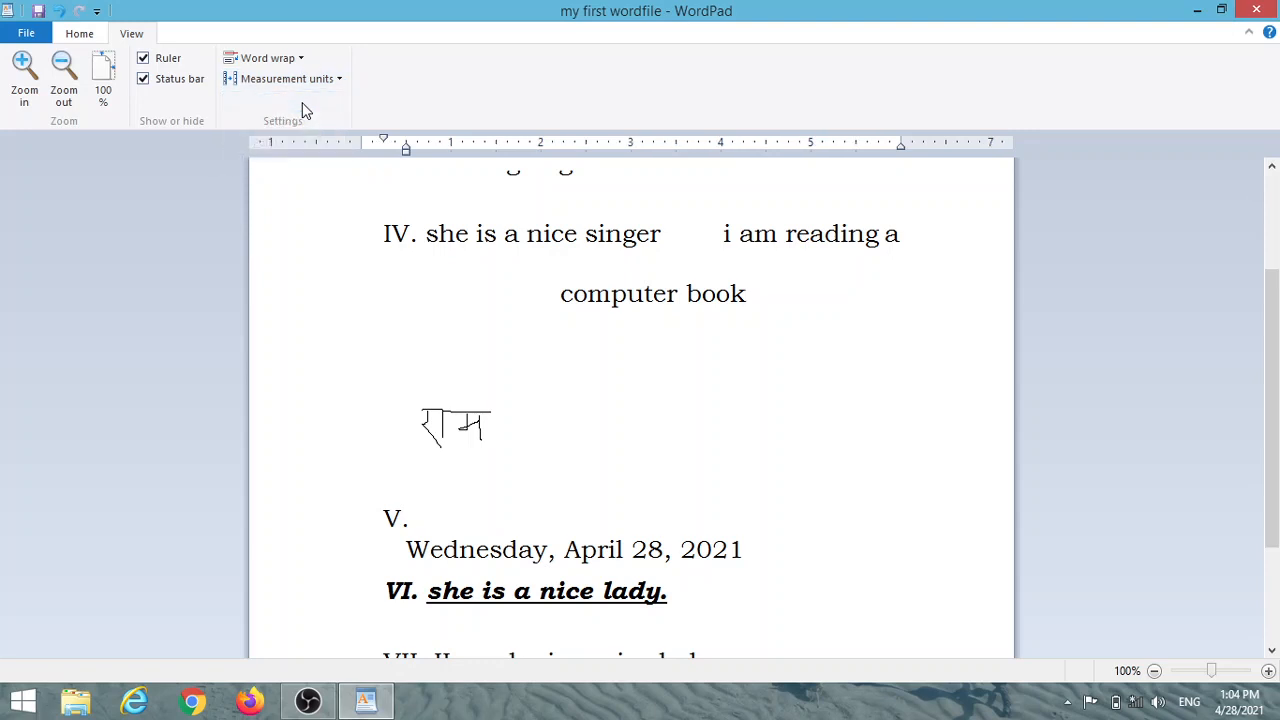
- Close the document "my first wordfile" and save its changes
click(84, 36)
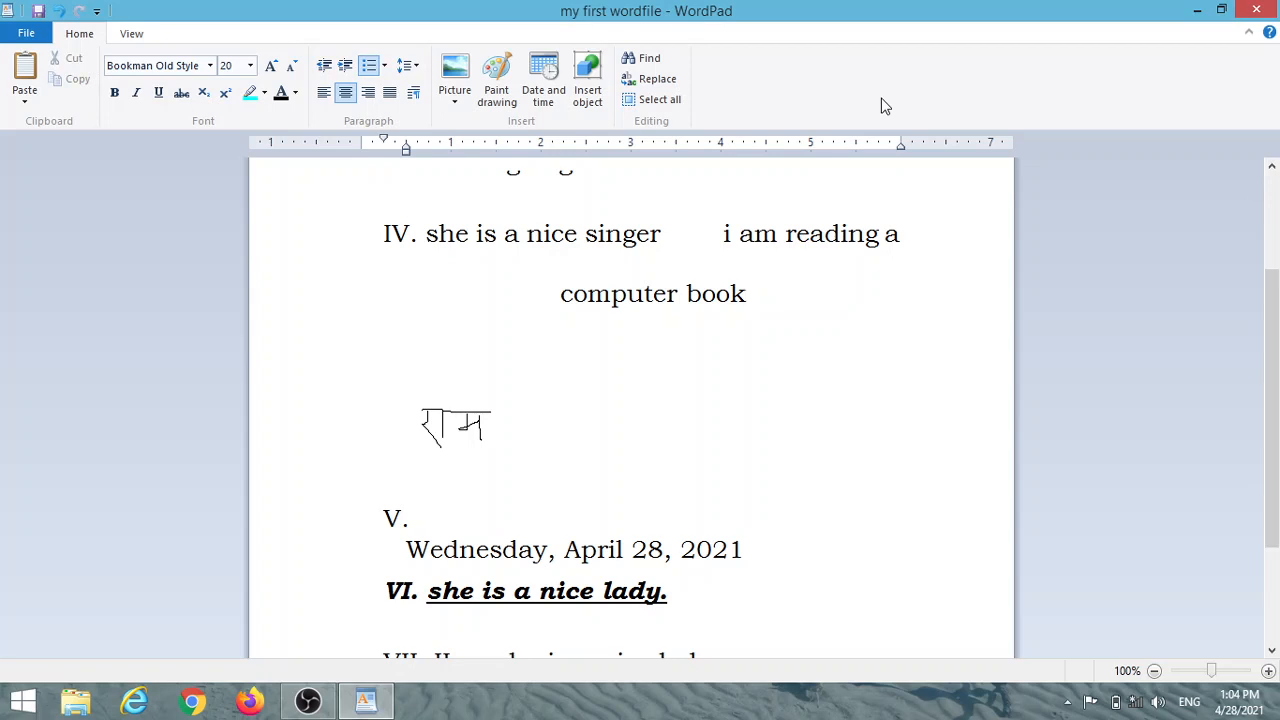
click(1258, 12)
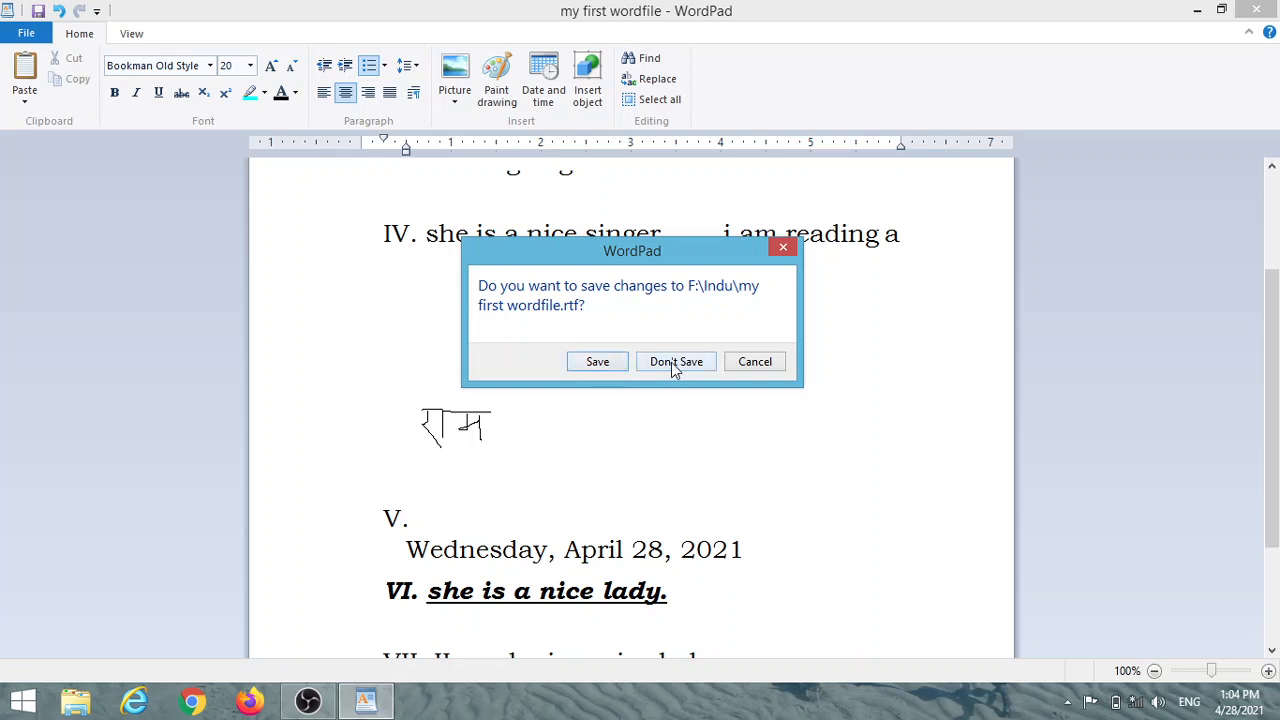
click(598, 362)
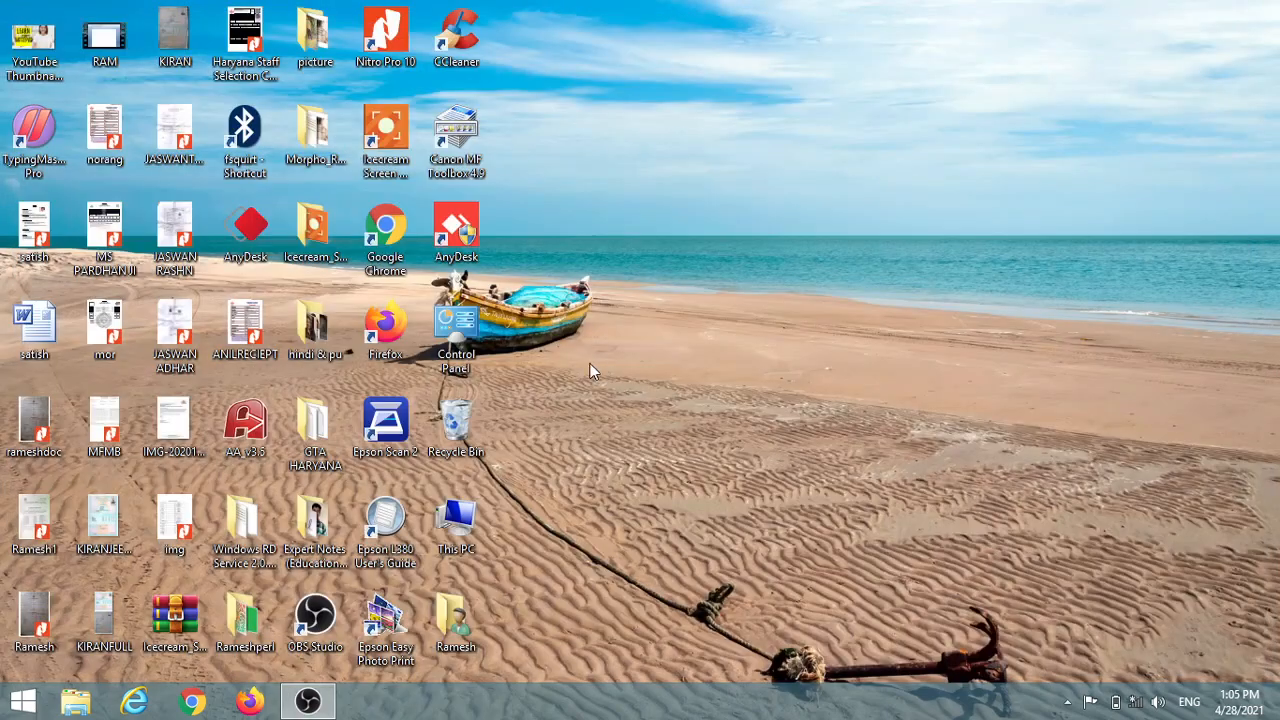
click(308, 700)
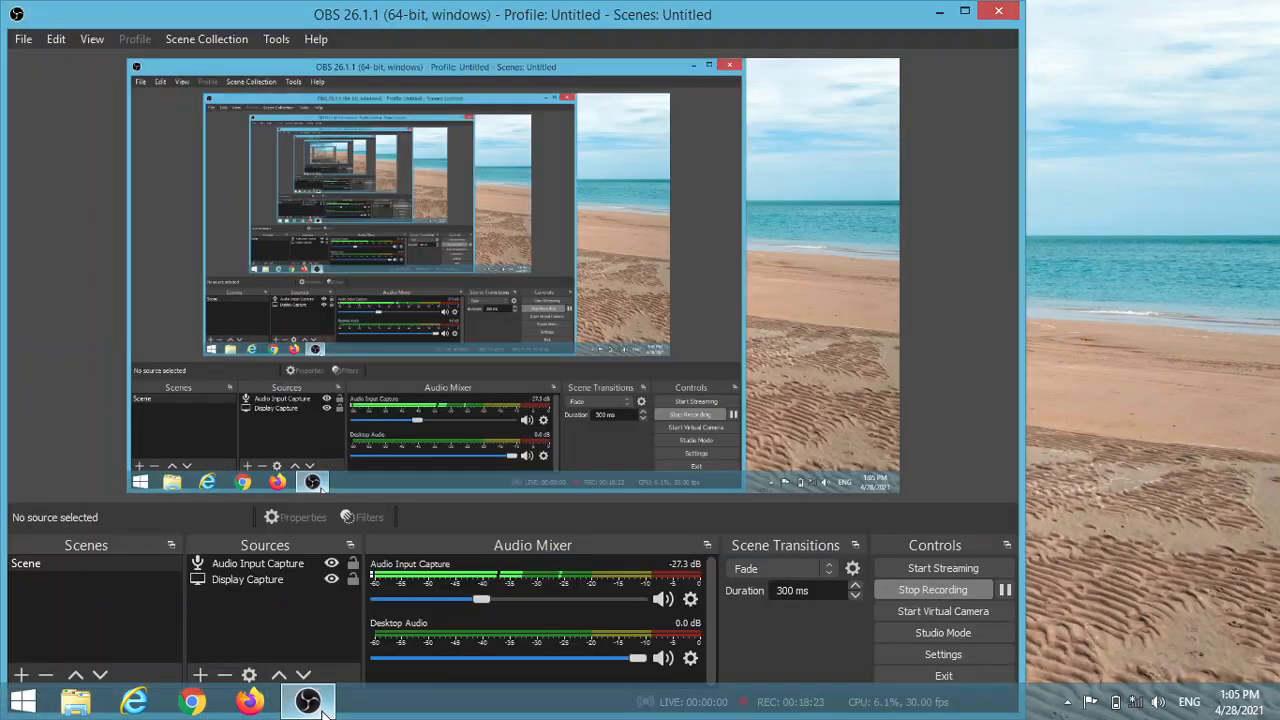